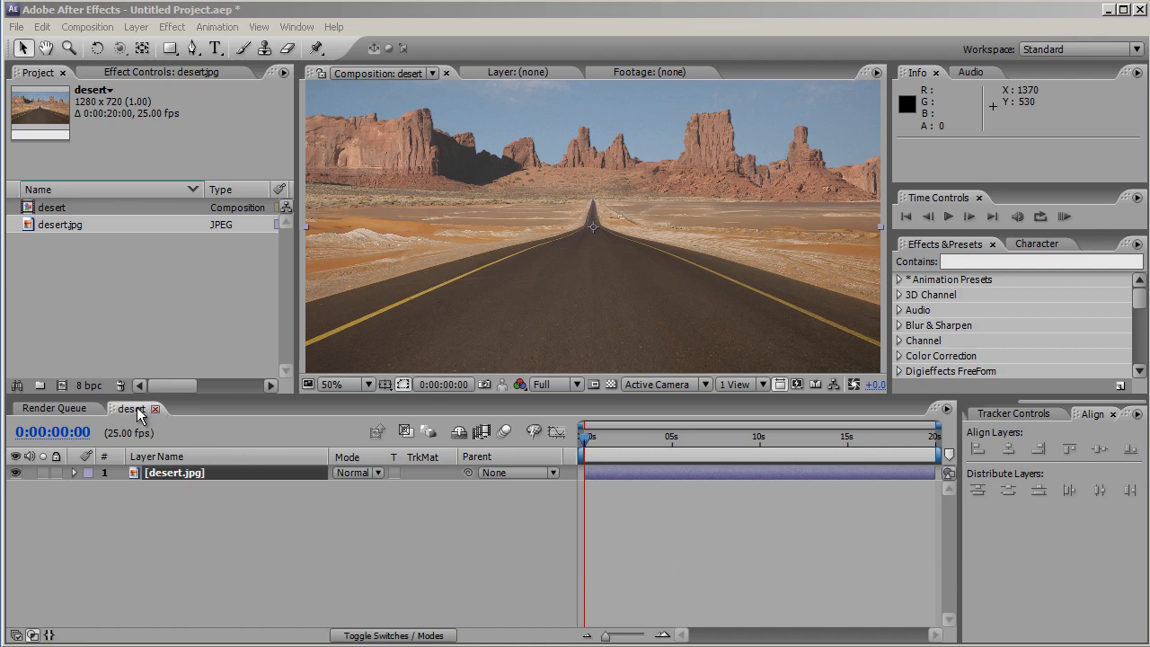
# - Create a new composition named particles
pyautogui.click(62, 386)
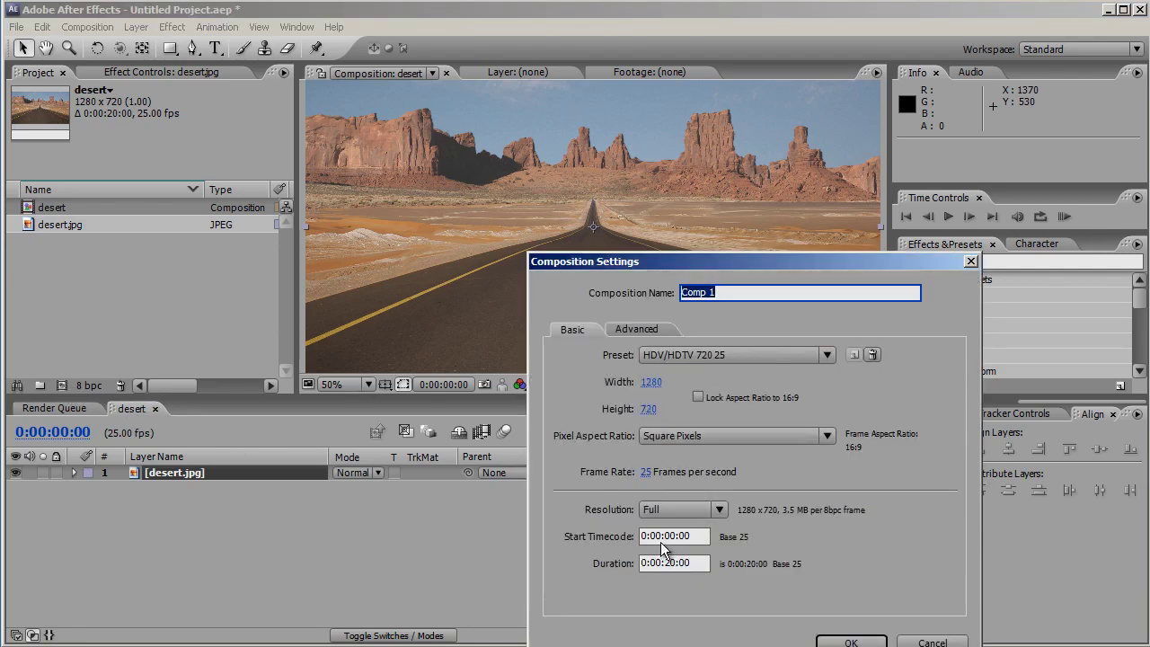
pyautogui.write('particles')
pyautogui.click(850, 641)
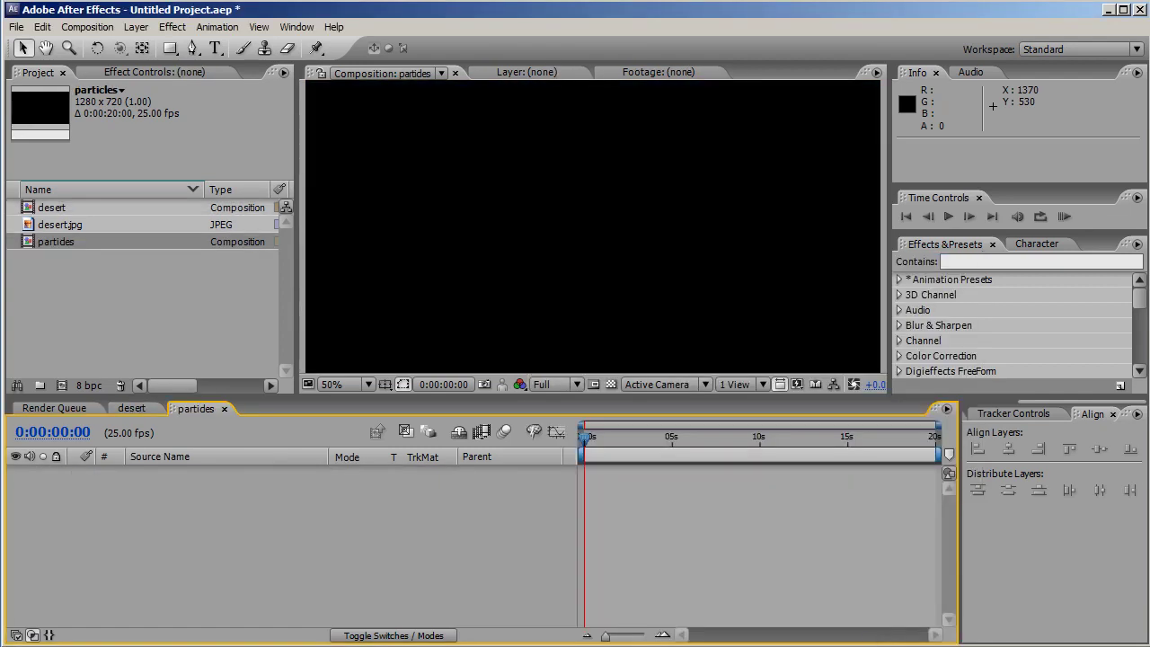
# - Add a black solid layer of 1280 x 720 pixels to the particles composition
pyautogui.click(136, 27)
pyautogui.moveTo(264, 42)
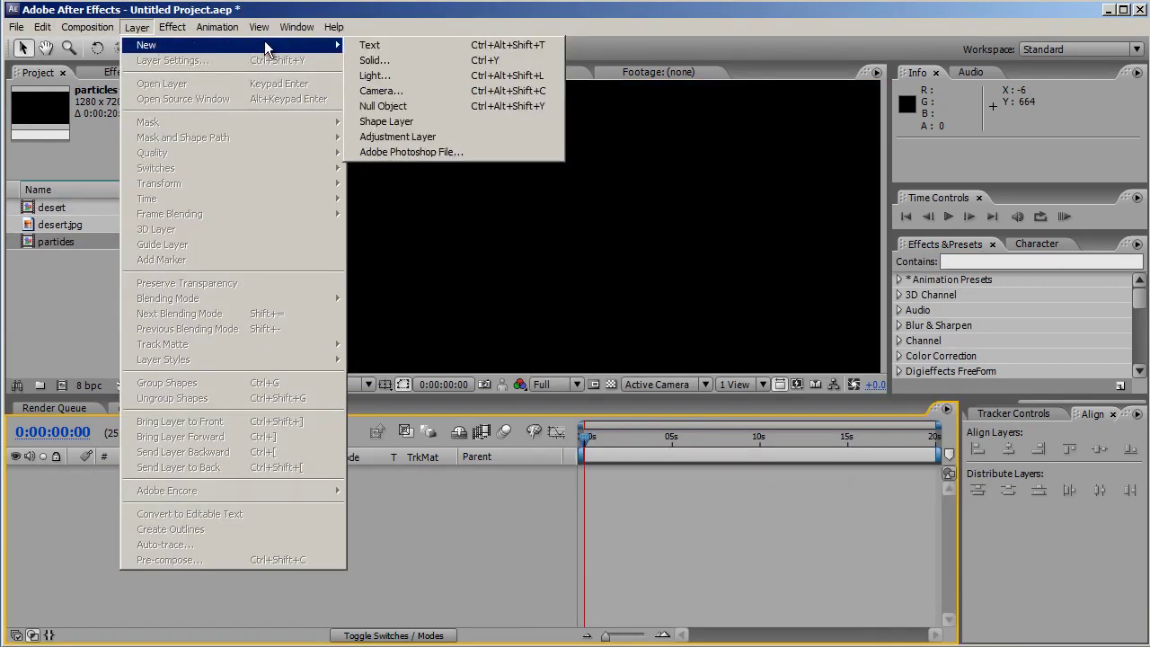
pyautogui.click(414, 61)
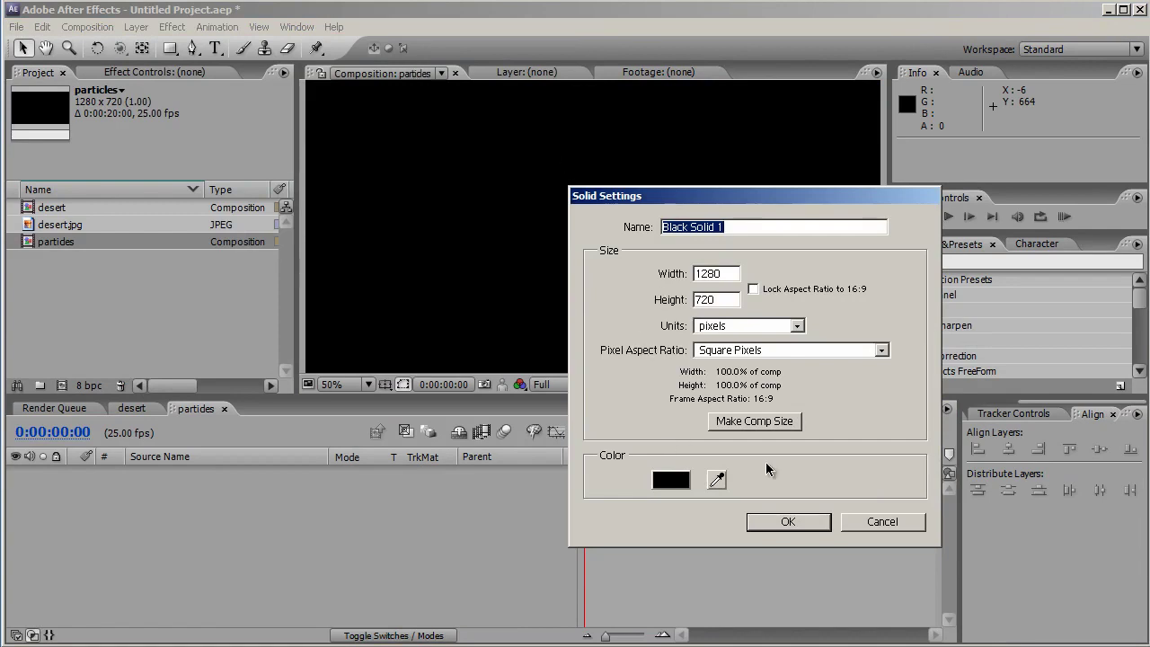
pyautogui.click(789, 524)
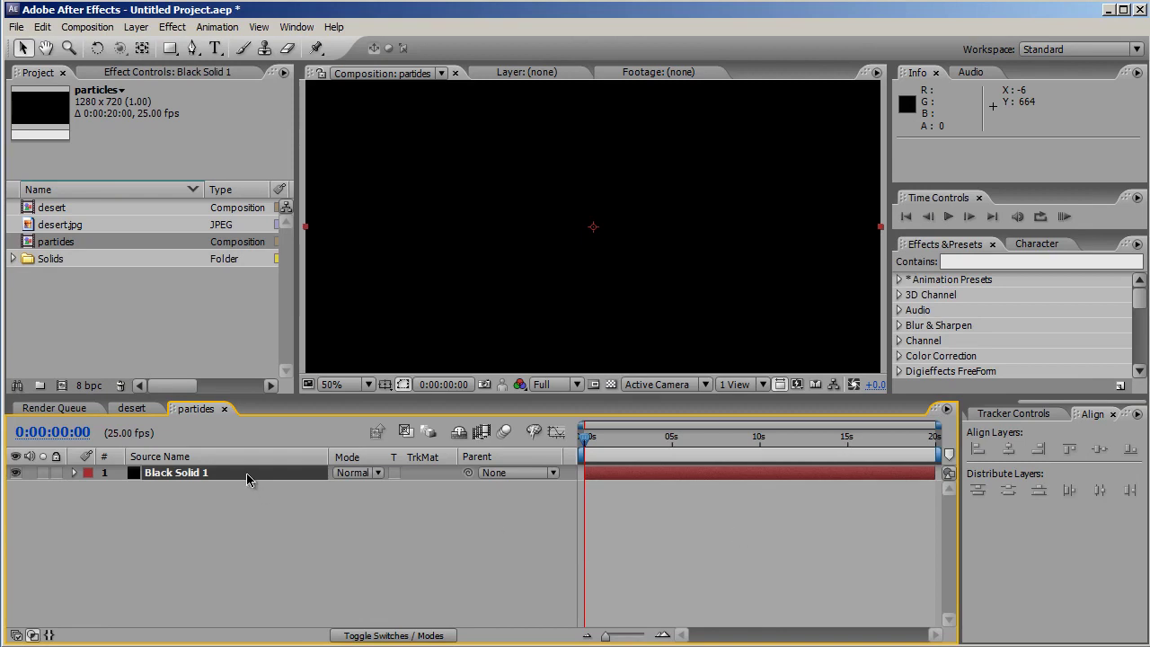
# - Rename the black solid layer to red particles
pyautogui.press('Return')
pyautogui.write('pe')
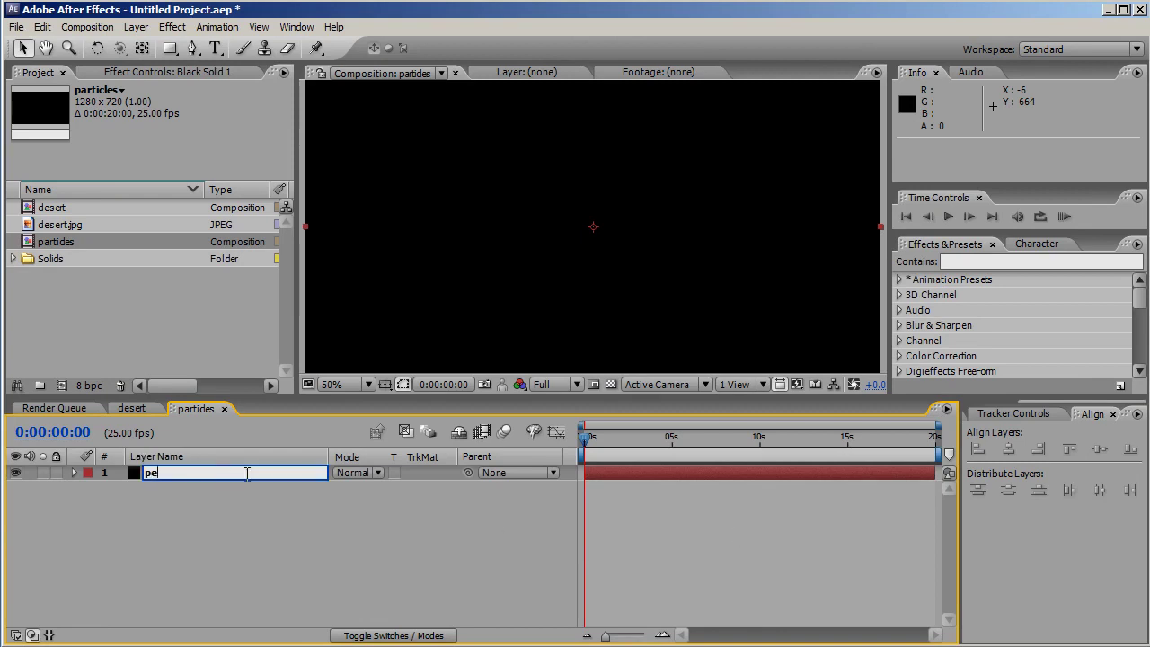
pyautogui.write('d particles')
pyautogui.click(150, 472)
pyautogui.press('BackSpace')
pyautogui.write('r')
pyautogui.click(254, 536)
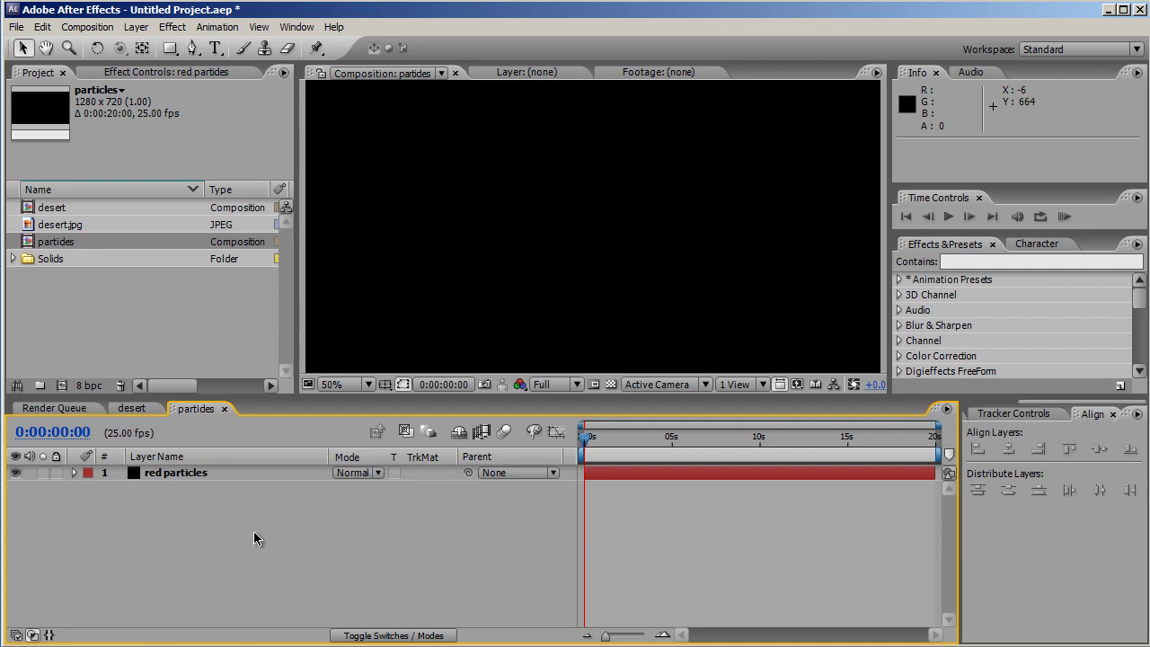
# - Apply the CC Particle Systems II effect to the red particles layer and preview it at 0:00:08:12
pyautogui.click(252, 474)
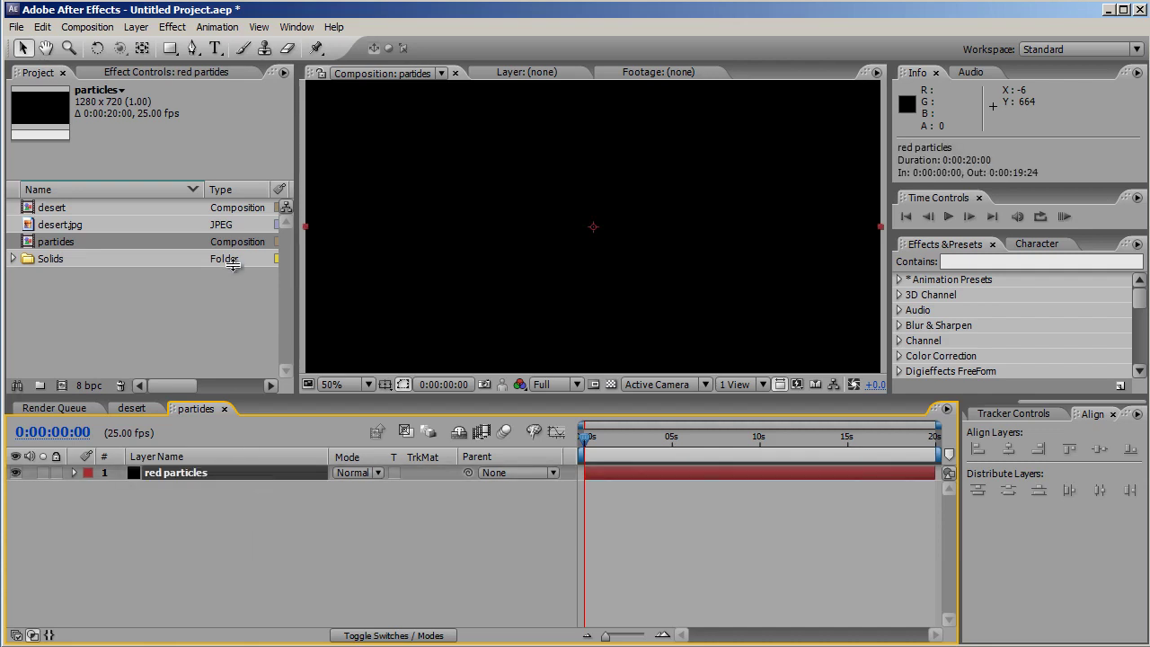
pyautogui.click(173, 27)
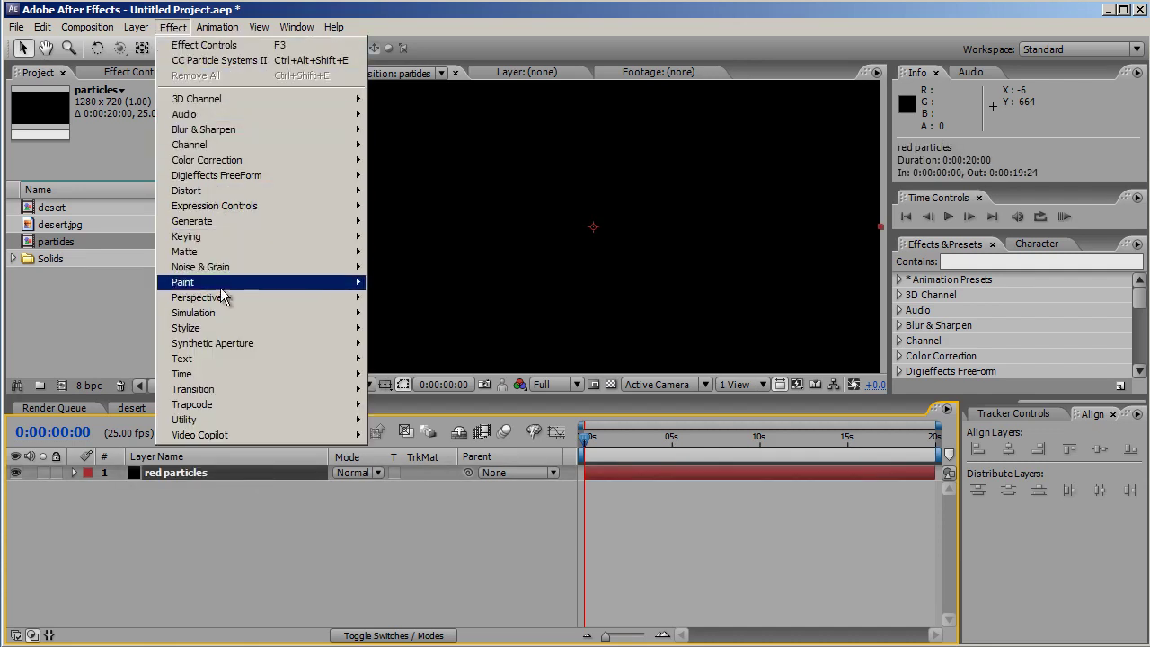
pyautogui.moveTo(222, 319)
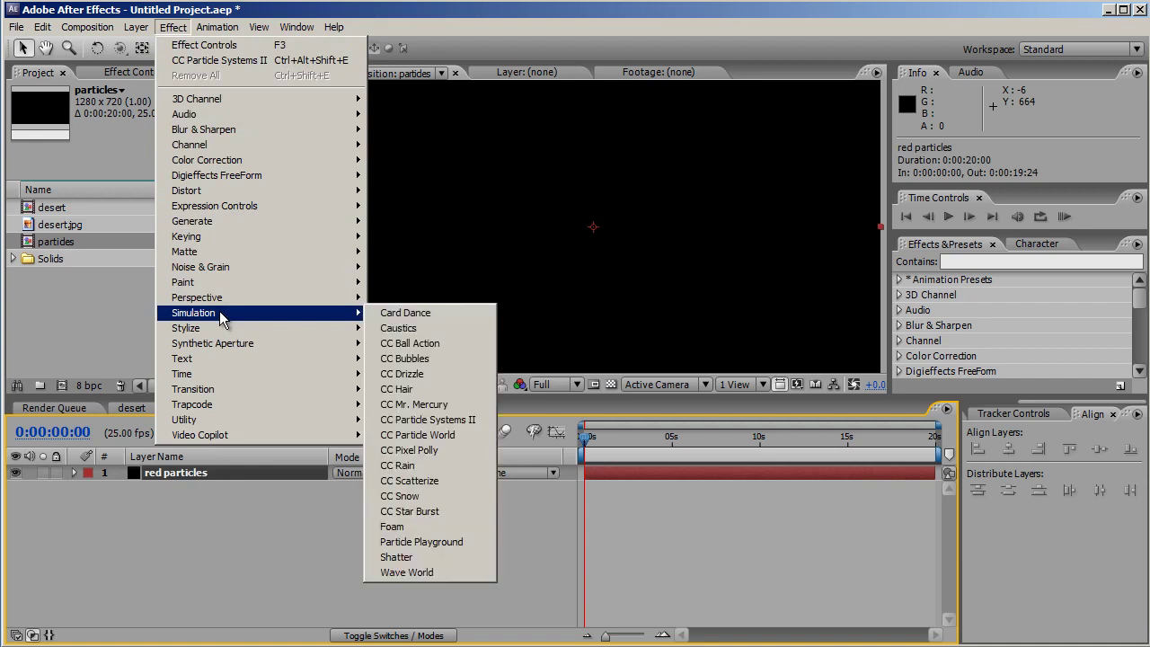
pyautogui.click(418, 419)
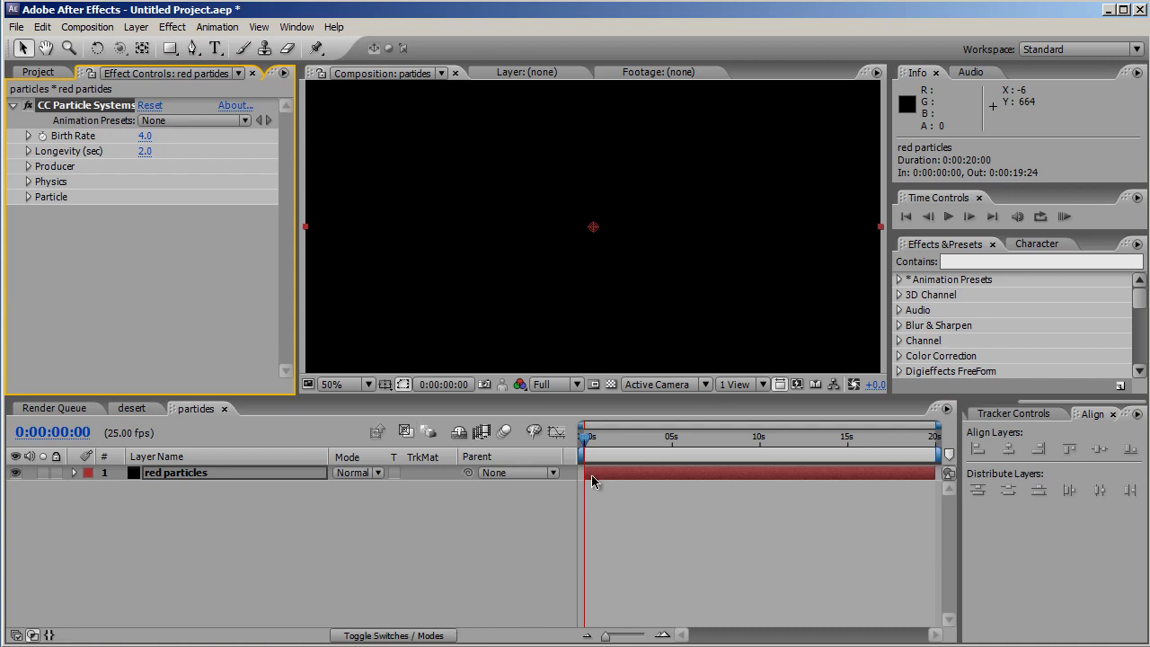
pyautogui.moveTo(588, 441); pyautogui.dragTo(735, 440)
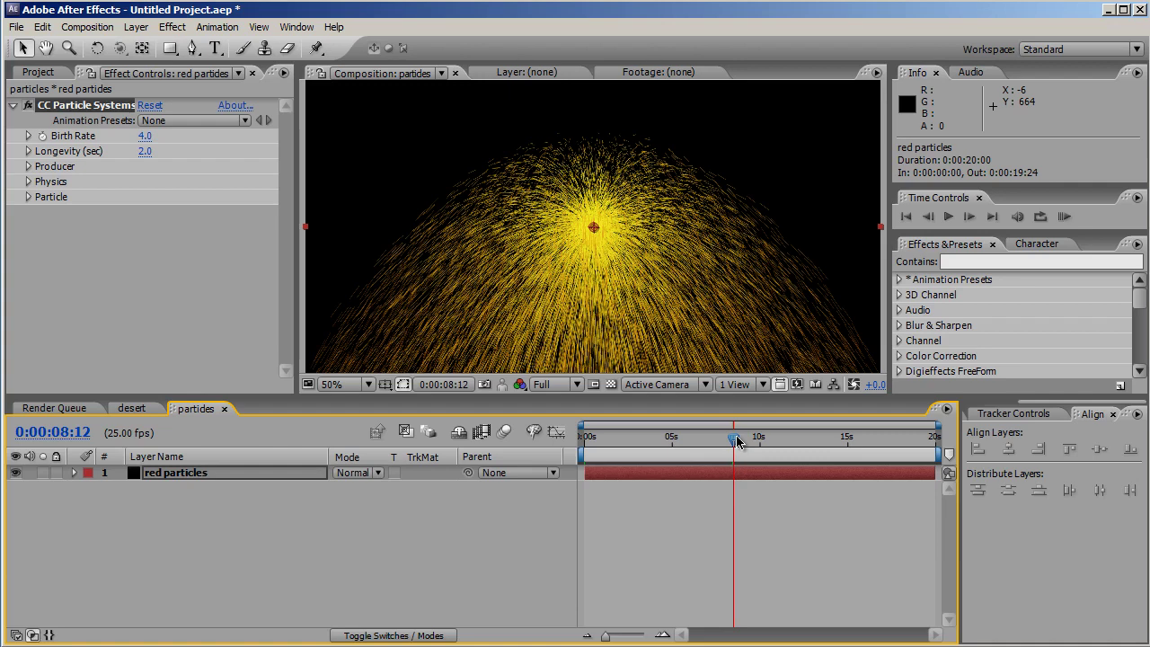
# - Set the particle effect's Birth Rate to 8 and its Longevity to 8 seconds
pyautogui.click(144, 135)
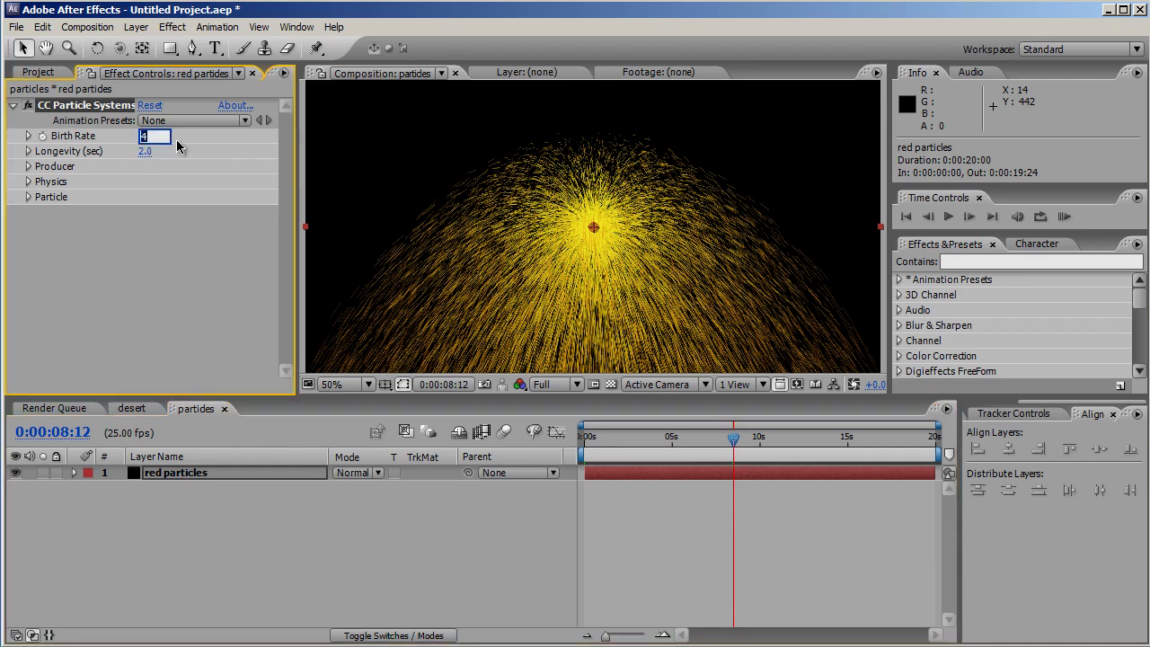
pyautogui.write('8')
pyautogui.click(147, 152)
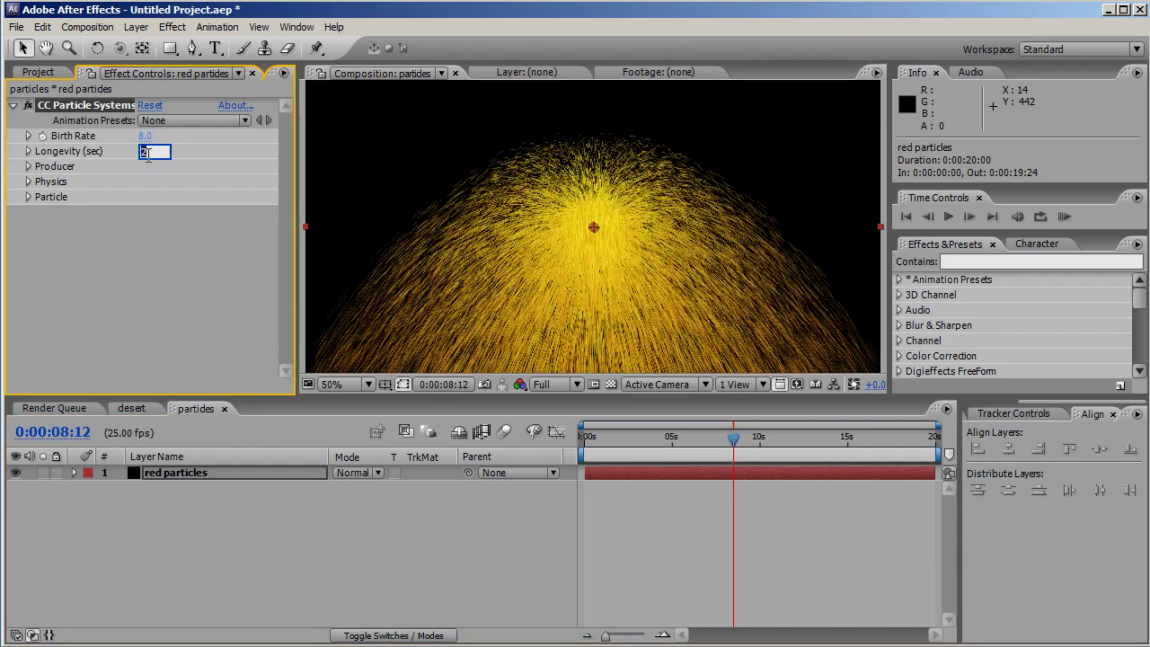
pyautogui.write('3')
pyautogui.press('Return')
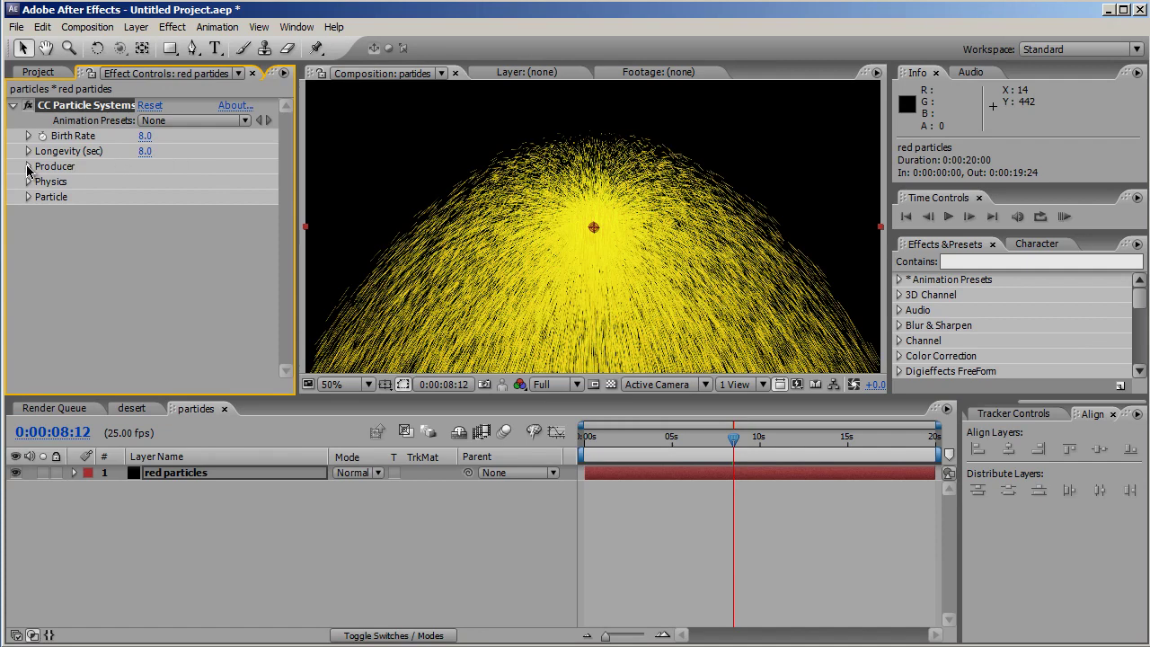
# - Move the particle Producer's vertical position down to 766 and set its Radius X to 1000
pyautogui.click(28, 167)
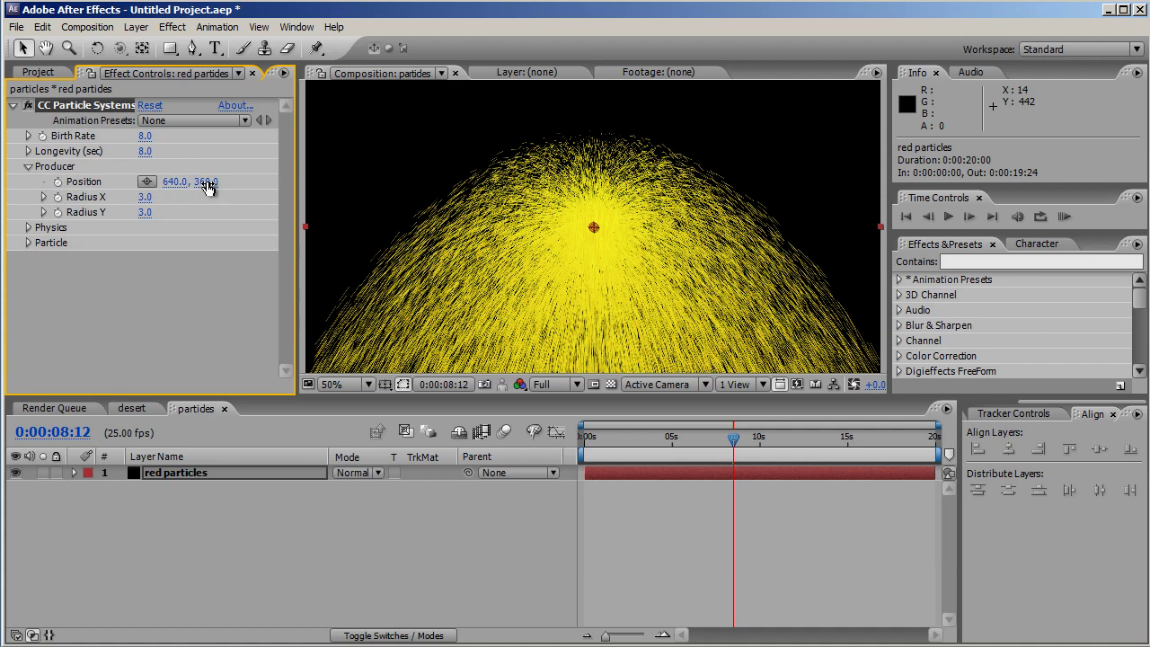
pyautogui.moveTo(206, 186); pyautogui.dragTo(324, 184)
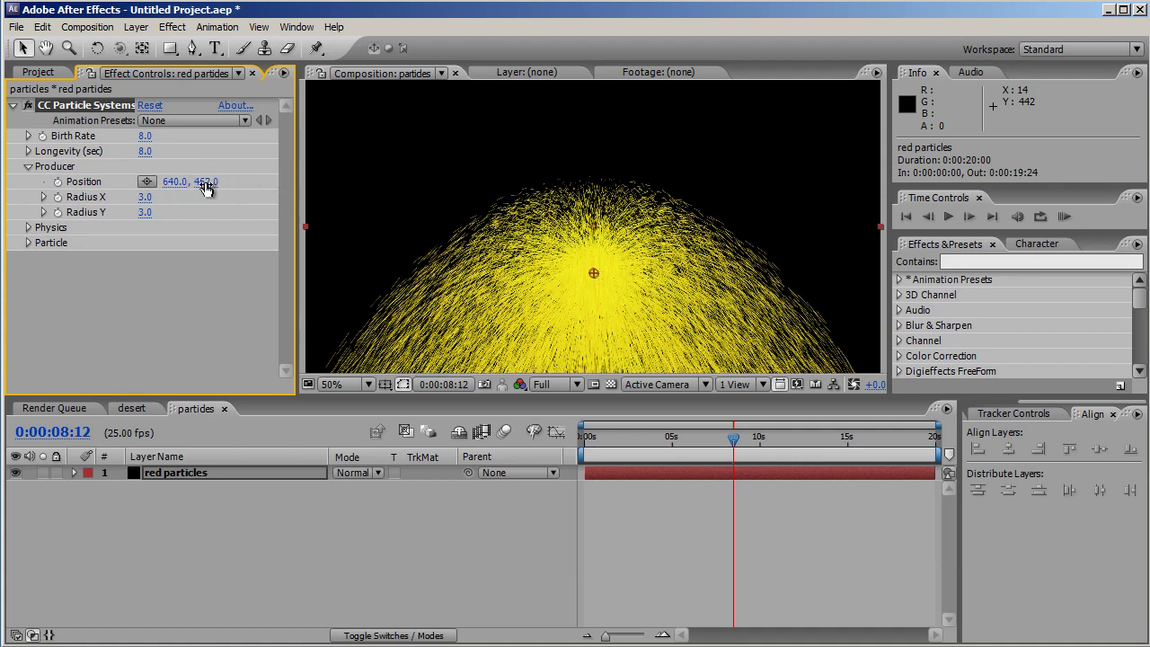
pyautogui.moveTo(211, 184); pyautogui.dragTo(311, 185)
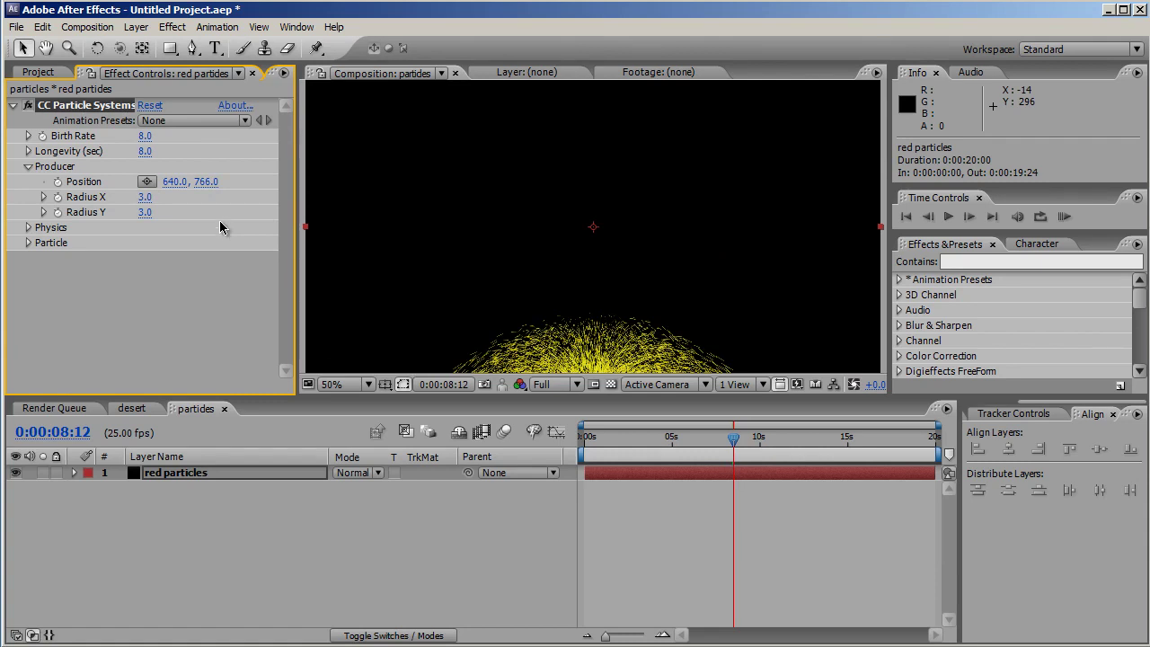
pyautogui.click(144, 196)
pyautogui.write('1000')
pyautogui.press('Return')
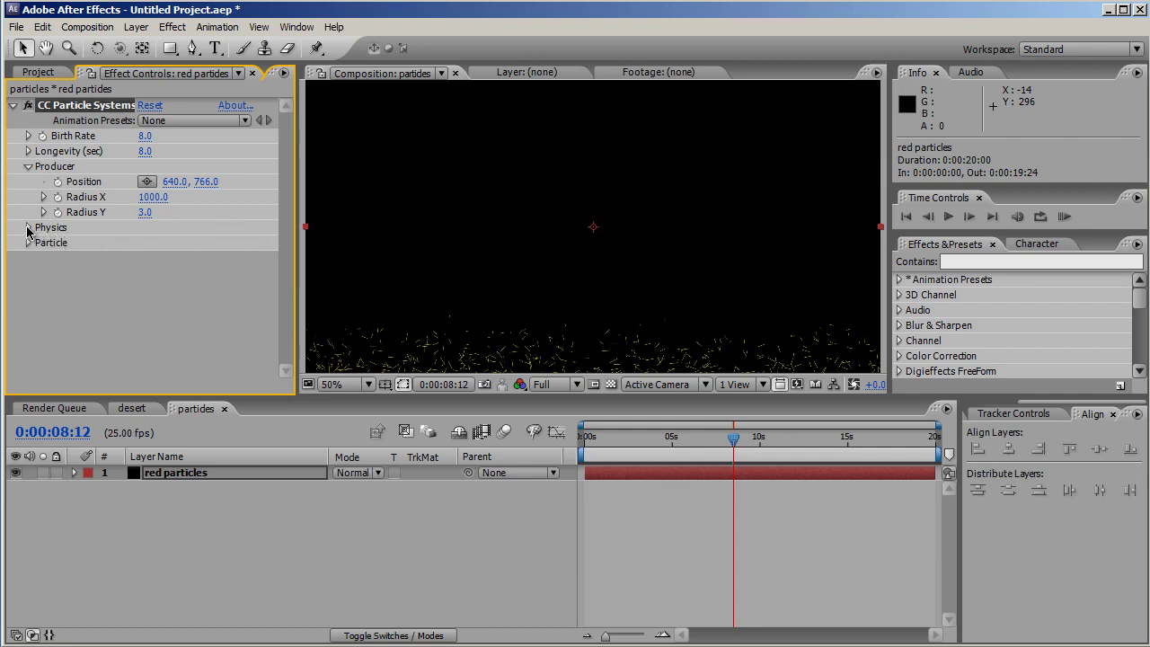
# - Change the particle Physics animation type to Direction
pyautogui.click(28, 229)
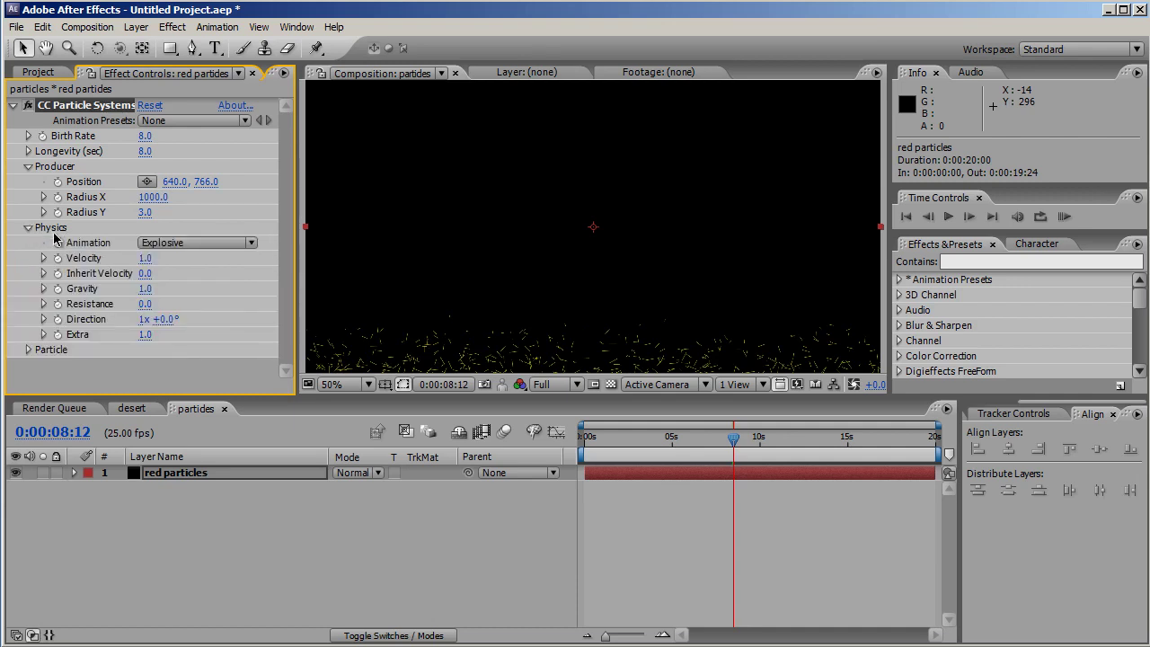
pyautogui.click(227, 242)
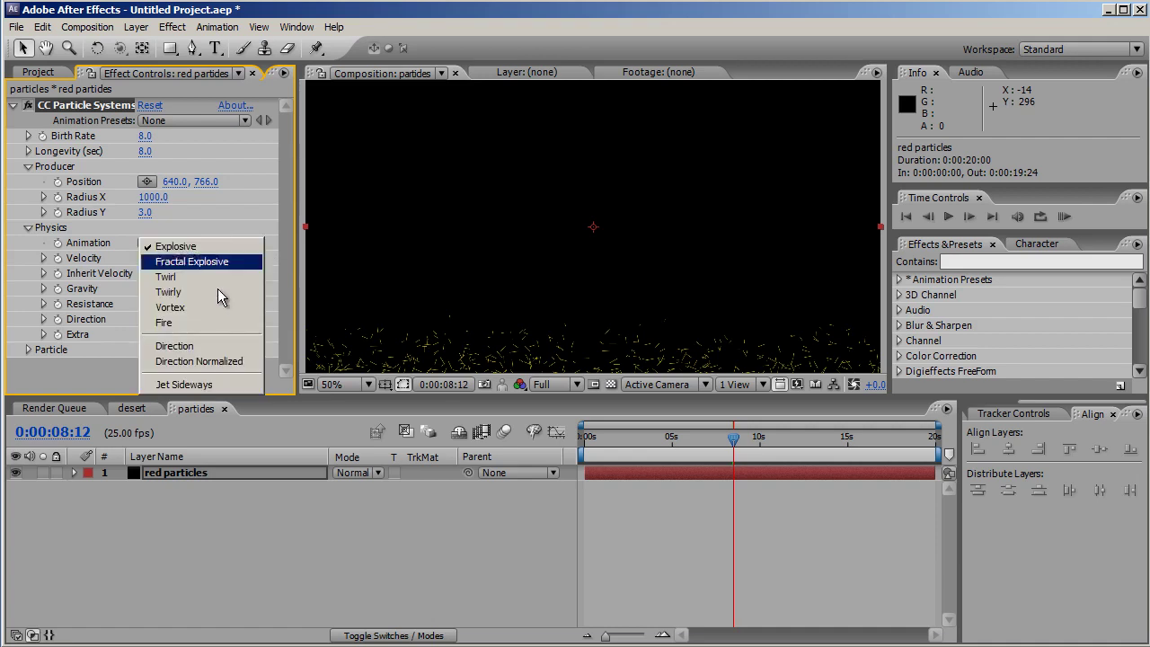
pyautogui.click(220, 346)
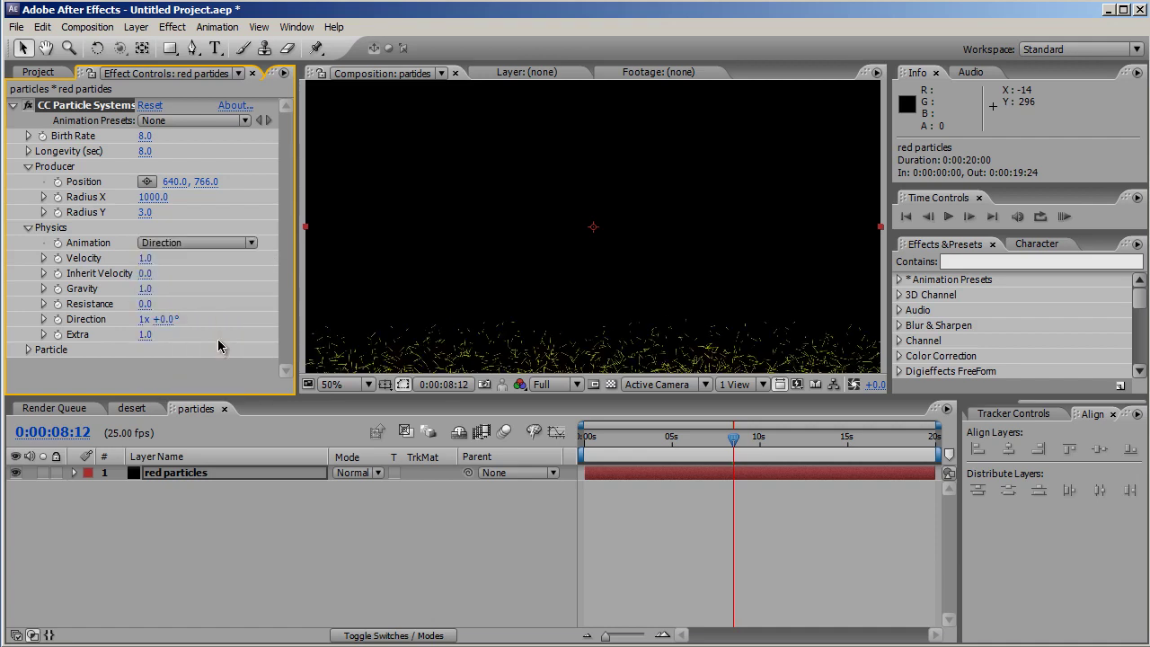
# - Set the particle Physics gravity to -0.3 and the velocity to 0
pyautogui.click(144, 289)
pyautogui.press('BackSpace')
pyautogui.write('-3')
pyautogui.press('Return')
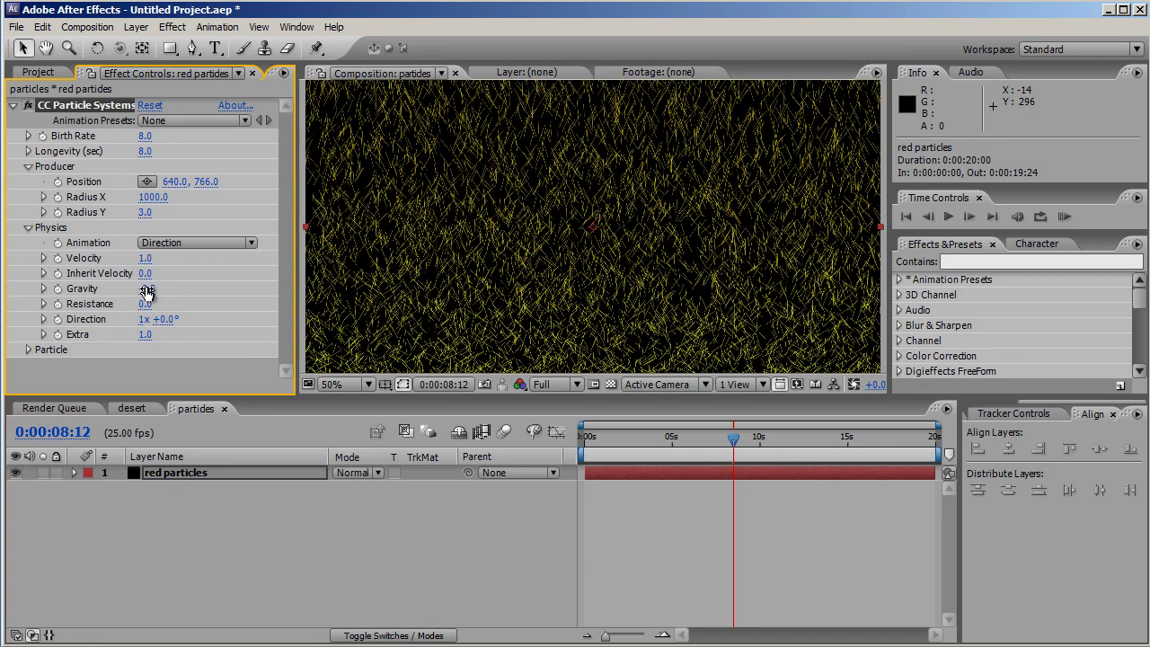
pyautogui.click(144, 258)
pyautogui.write('0')
pyautogui.press('Return')
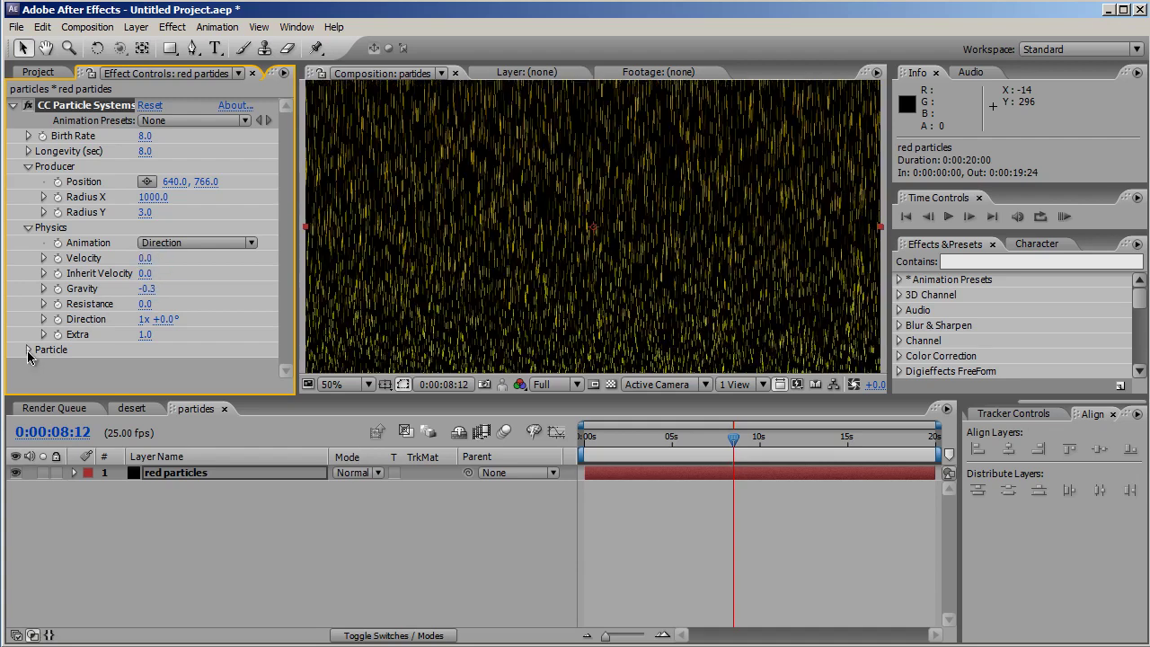
# - Change the Particle Type to Faded Sphere
pyautogui.click(28, 350)
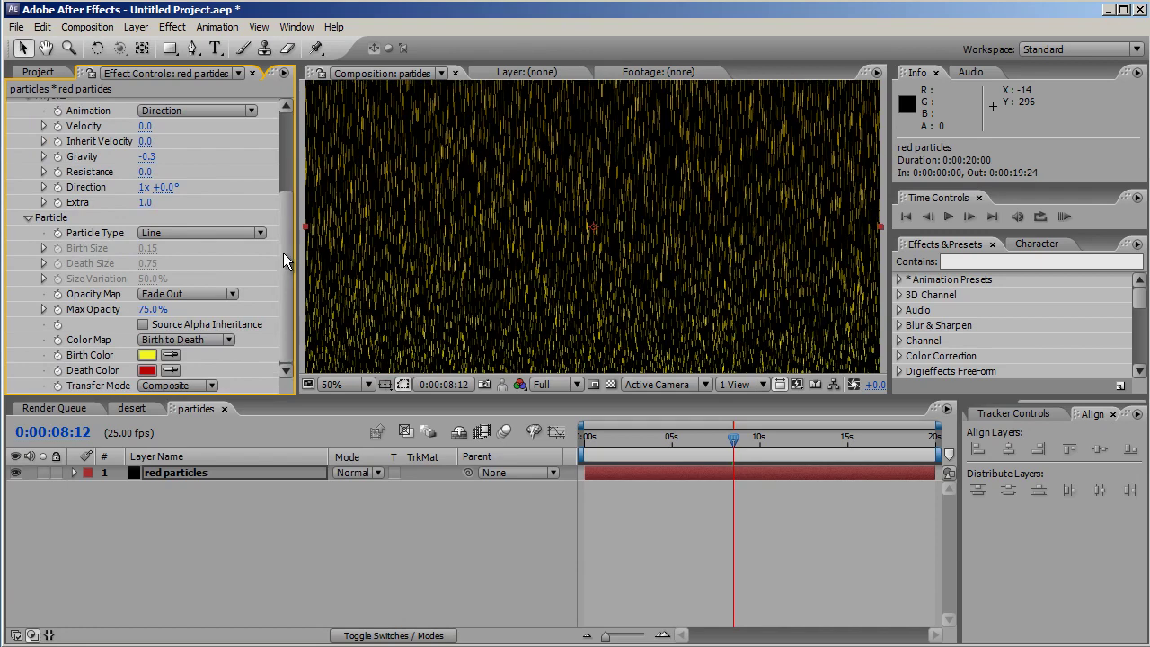
pyautogui.click(250, 234)
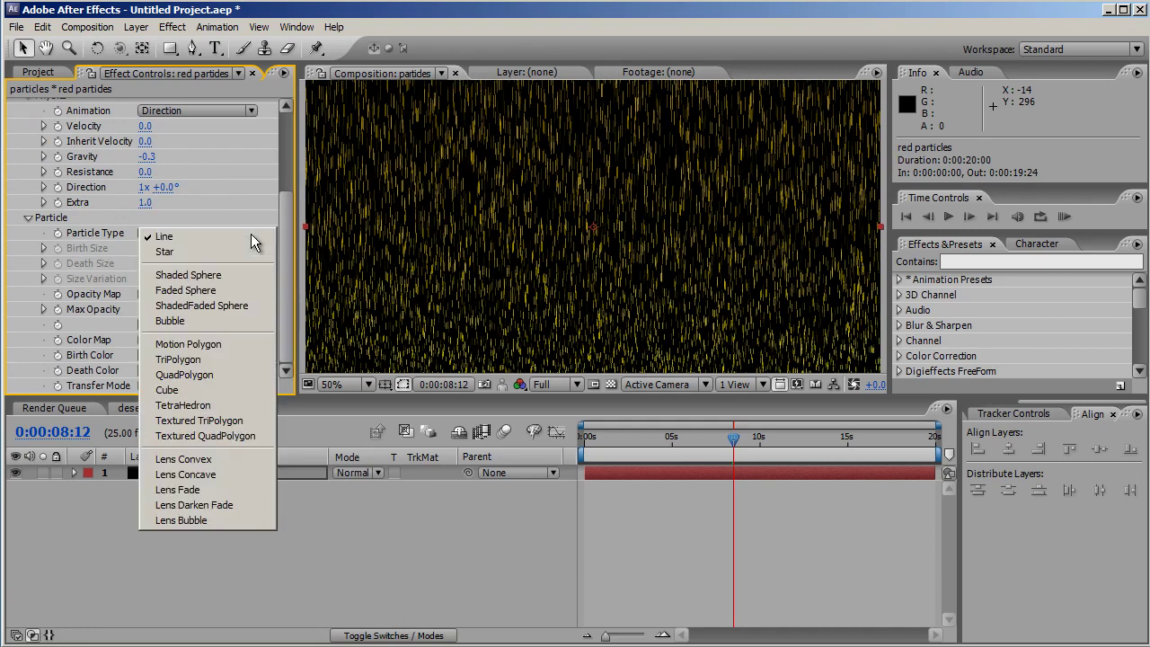
pyautogui.click(239, 290)
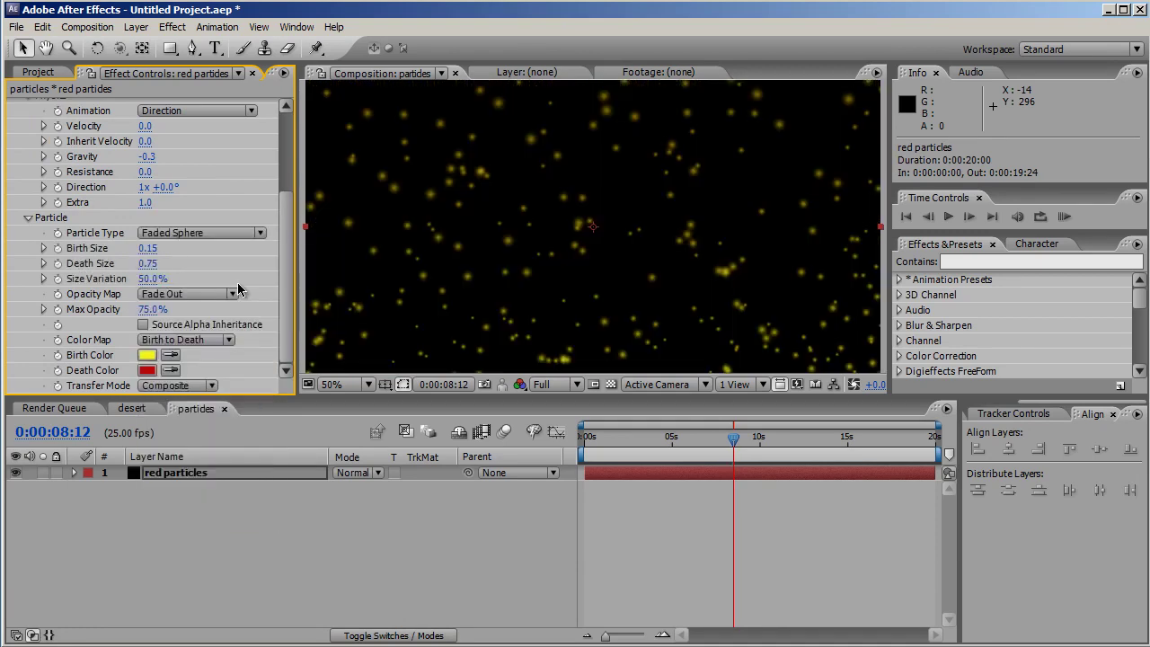
# - Set the particles' Birth Size to 1.25 and Death Size to 0.05
pyautogui.click(147, 250)
pyautogui.write('1.25')
pyautogui.press('Return')
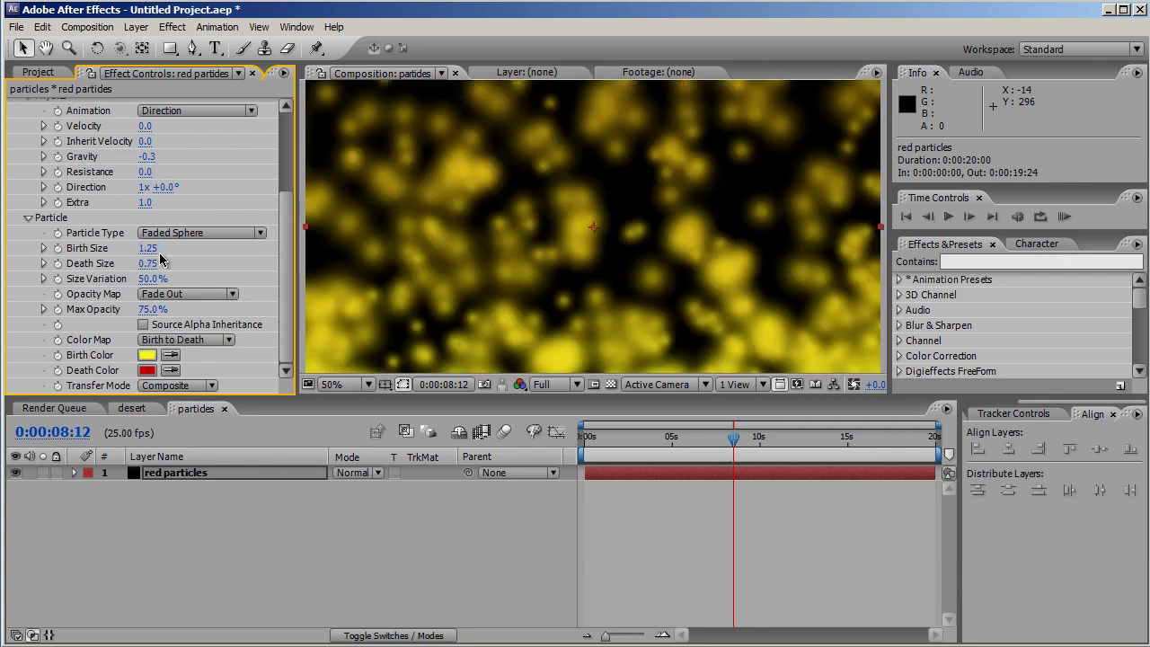
pyautogui.click(148, 263)
pyautogui.write('0.05')
pyautogui.press('Return')
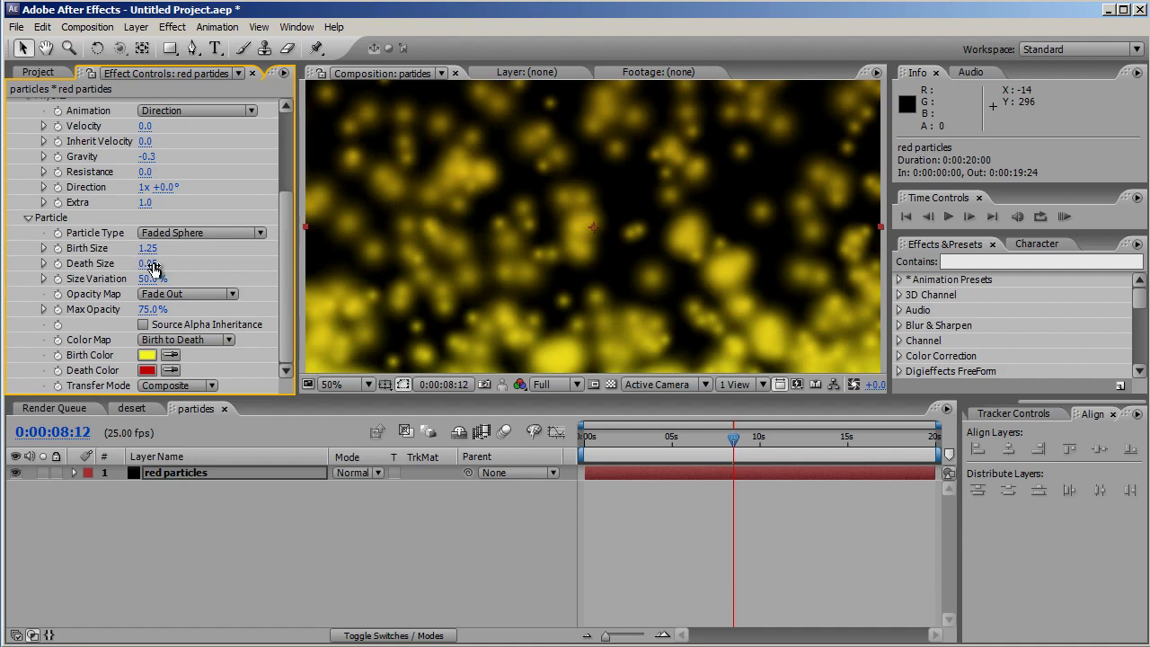
# - Set the particles' Birth Color to pure red, hex FF0000
pyautogui.click(146, 356)
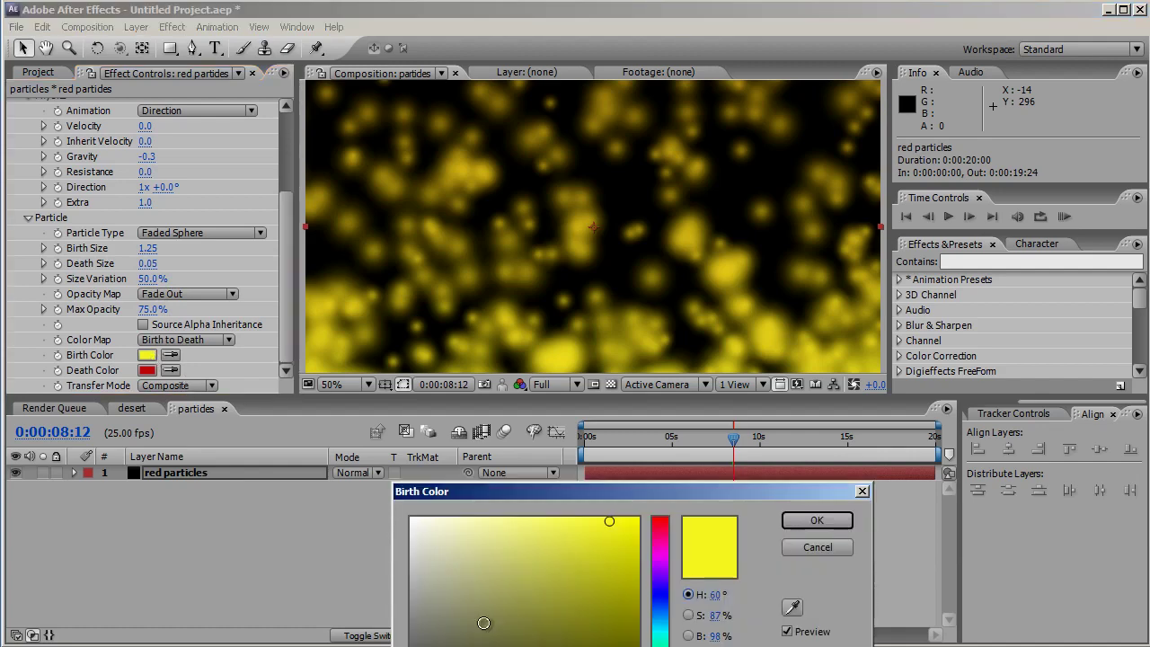
pyautogui.moveTo(660, 637); pyautogui.dragTo(660, 645)
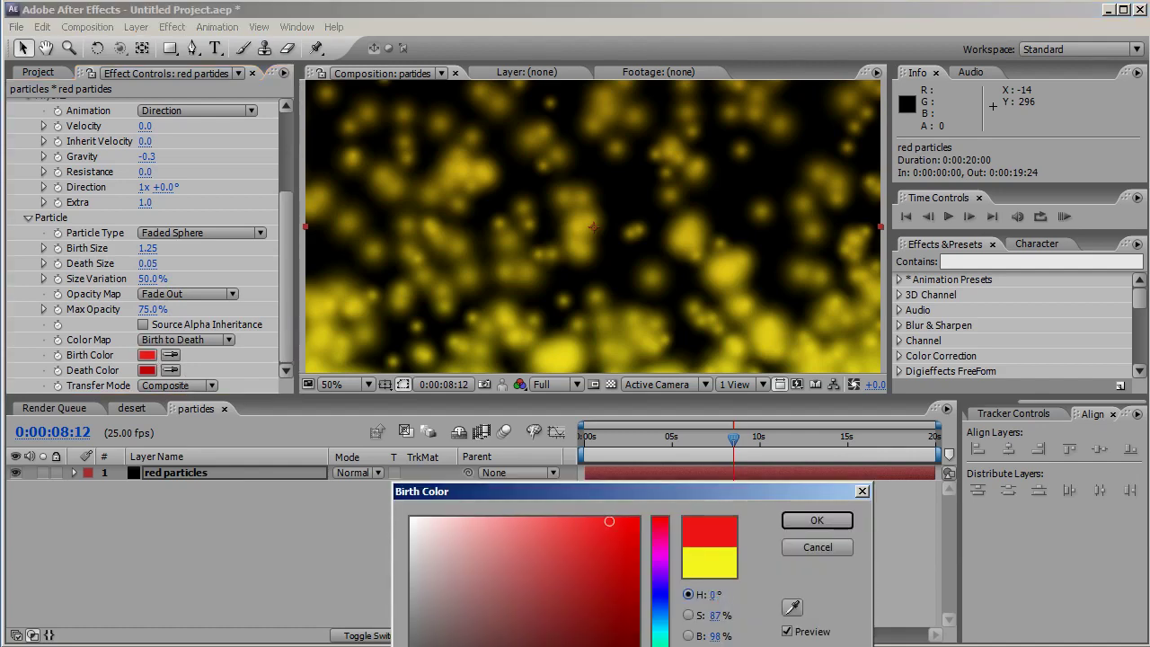
pyautogui.moveTo(607, 491); pyautogui.dragTo(659, 238)
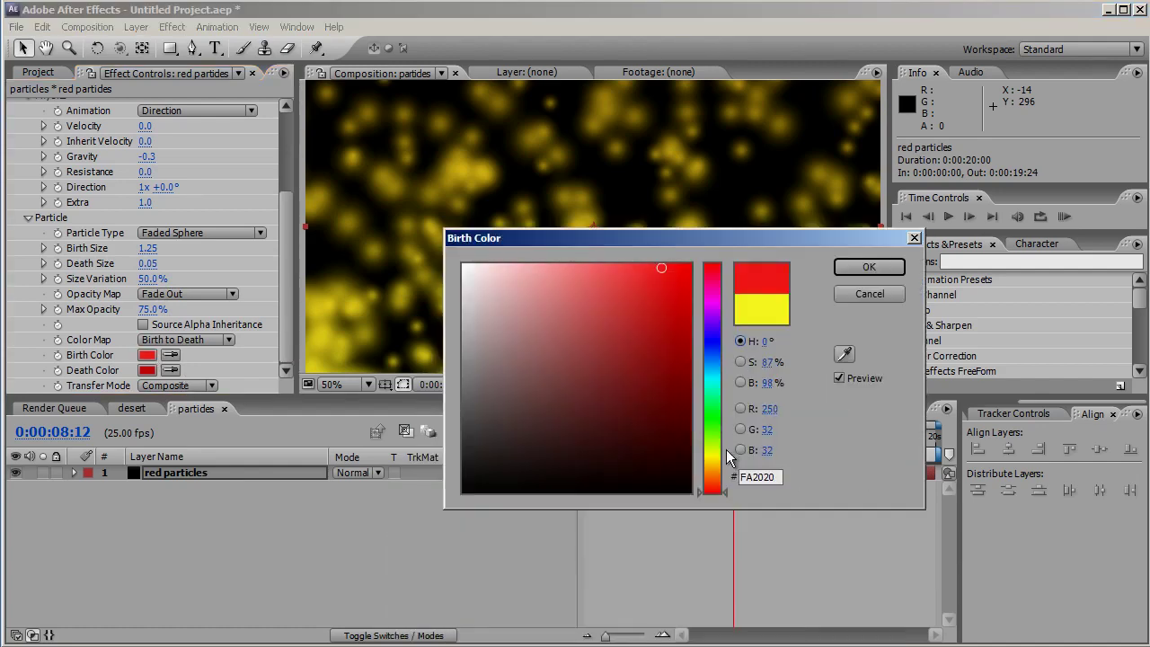
pyautogui.doubleClick(752, 476)
pyautogui.write('00FF00')
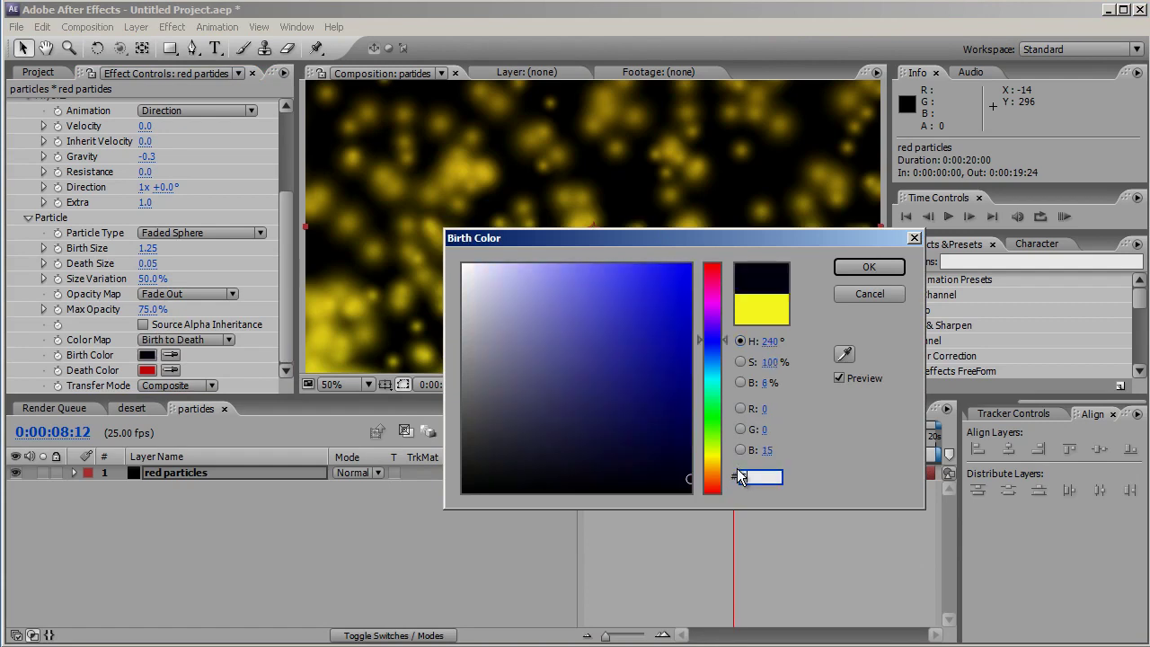
pyautogui.write('00')
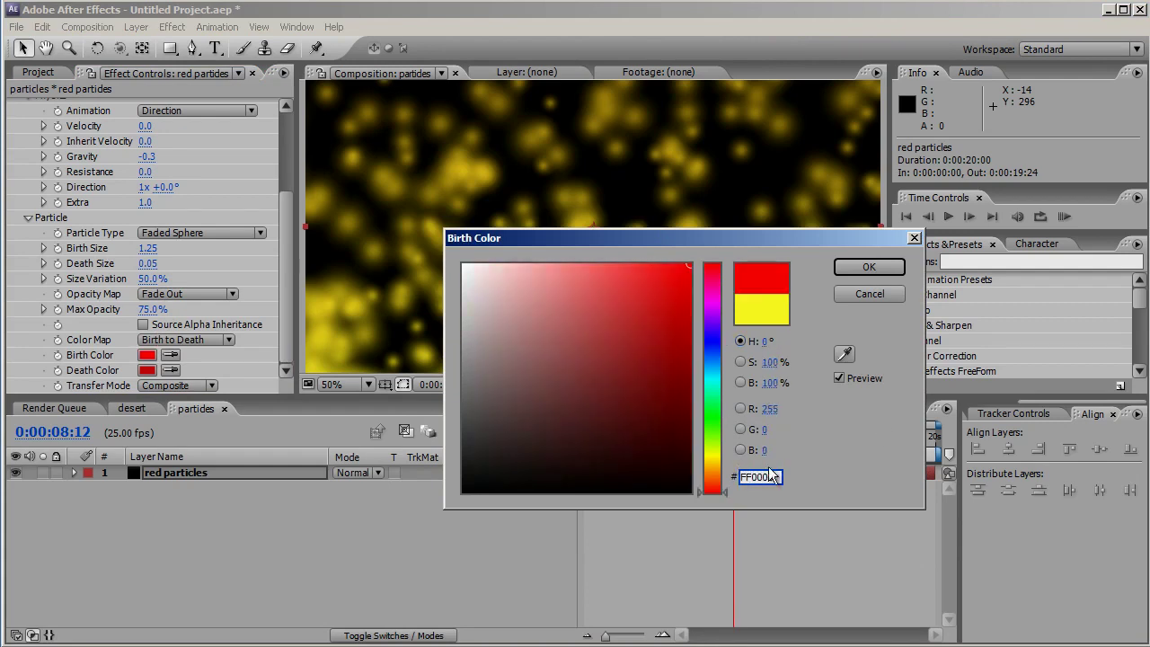
pyautogui.click(871, 268)
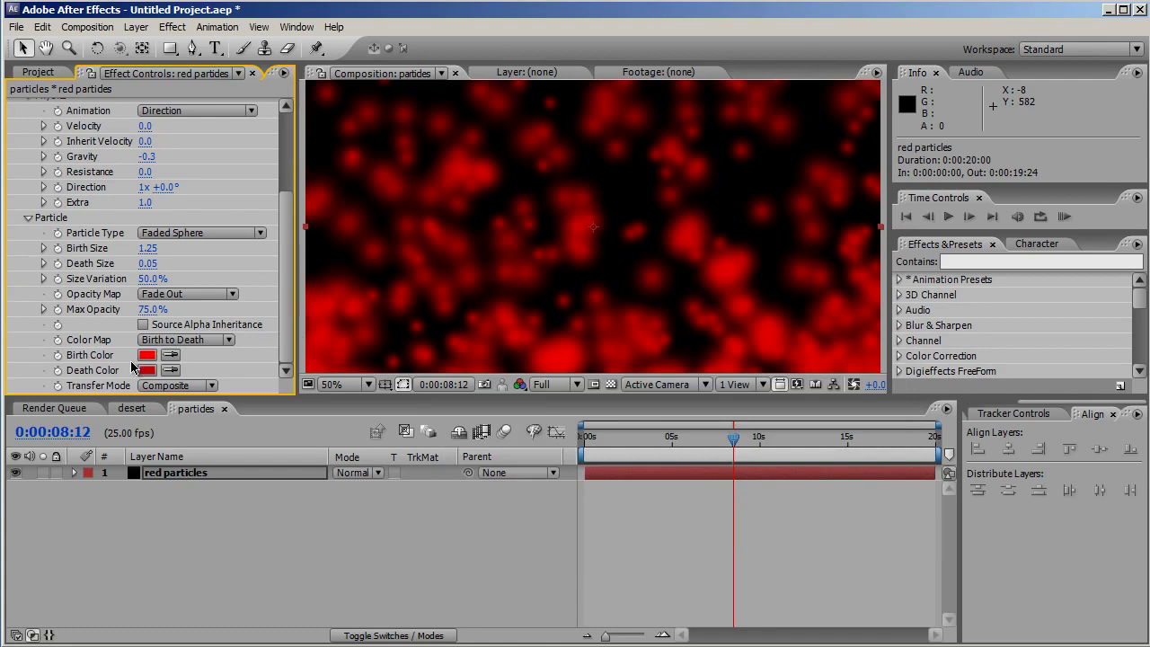
# - Set the particles' Death Color to black, hex 000000, and preview the particle animation
pyautogui.click(148, 371)
pyautogui.moveTo(582, 438); pyautogui.dragTo(759, 551)
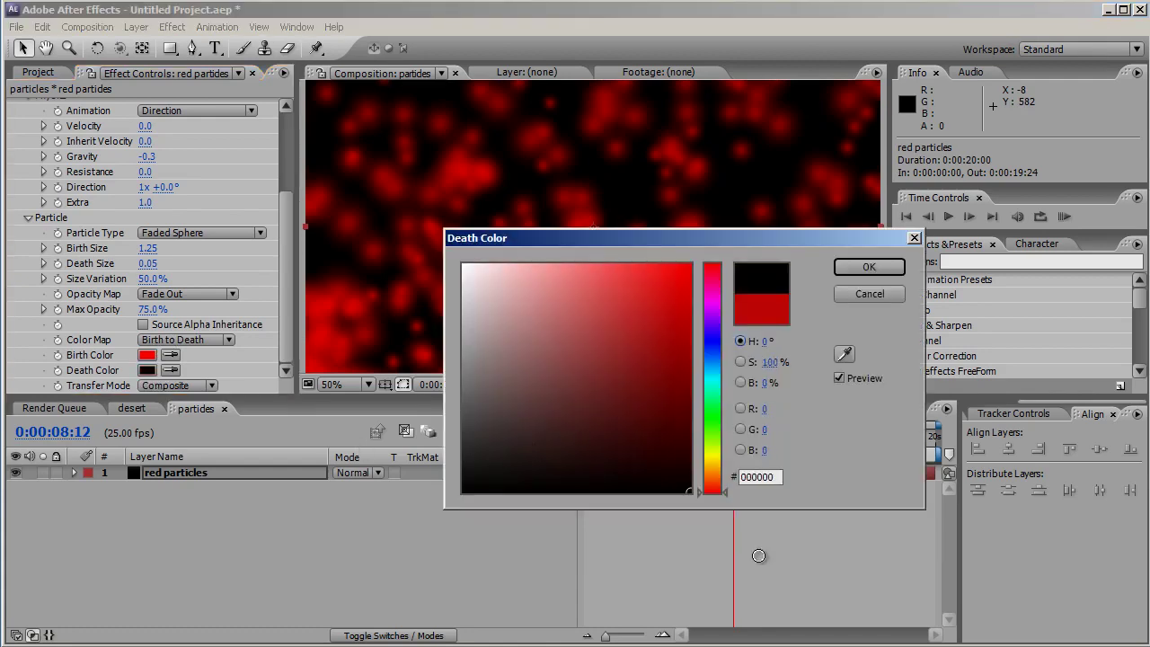
pyautogui.click(869, 268)
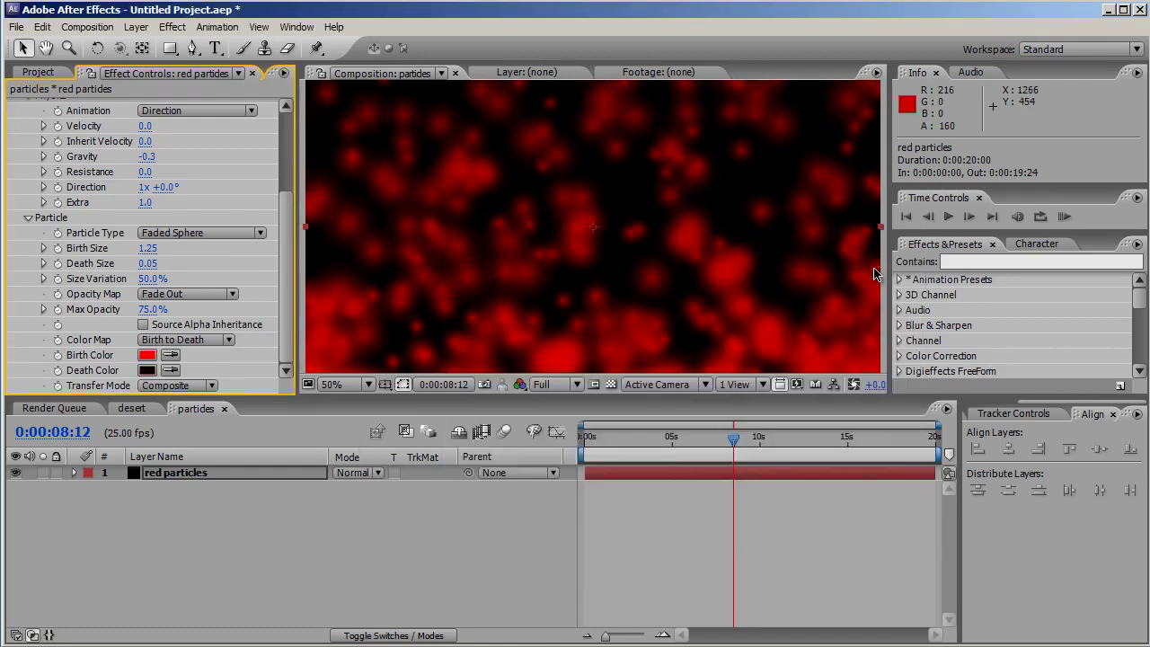
pyautogui.click(1063, 218)
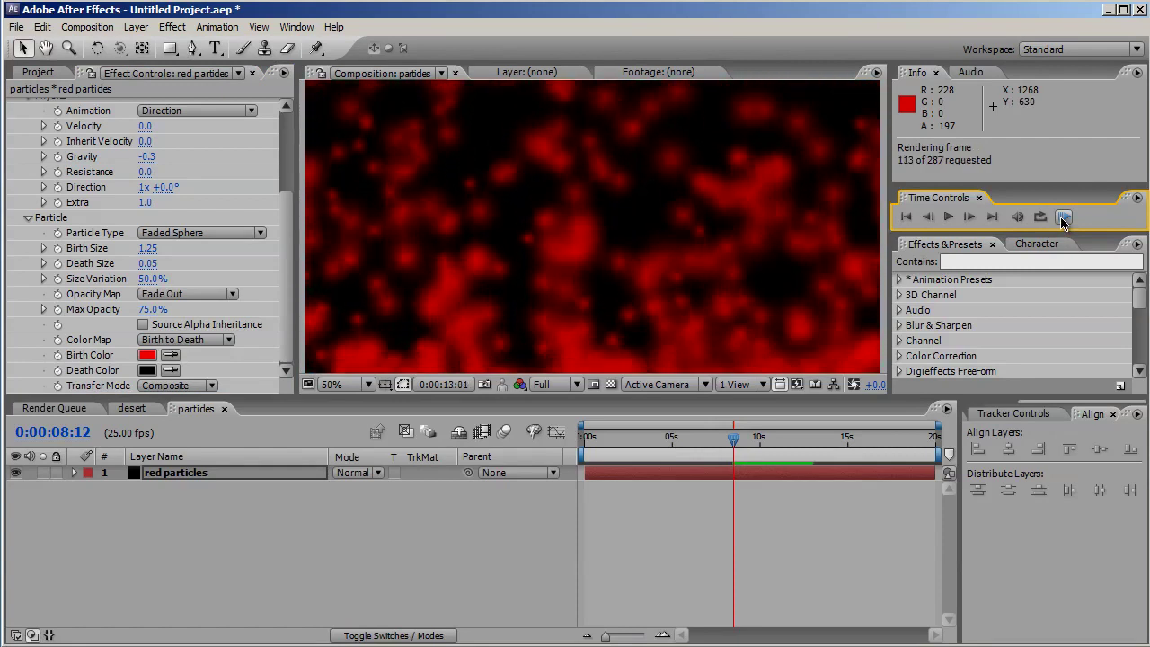
pyautogui.click(1063, 218)
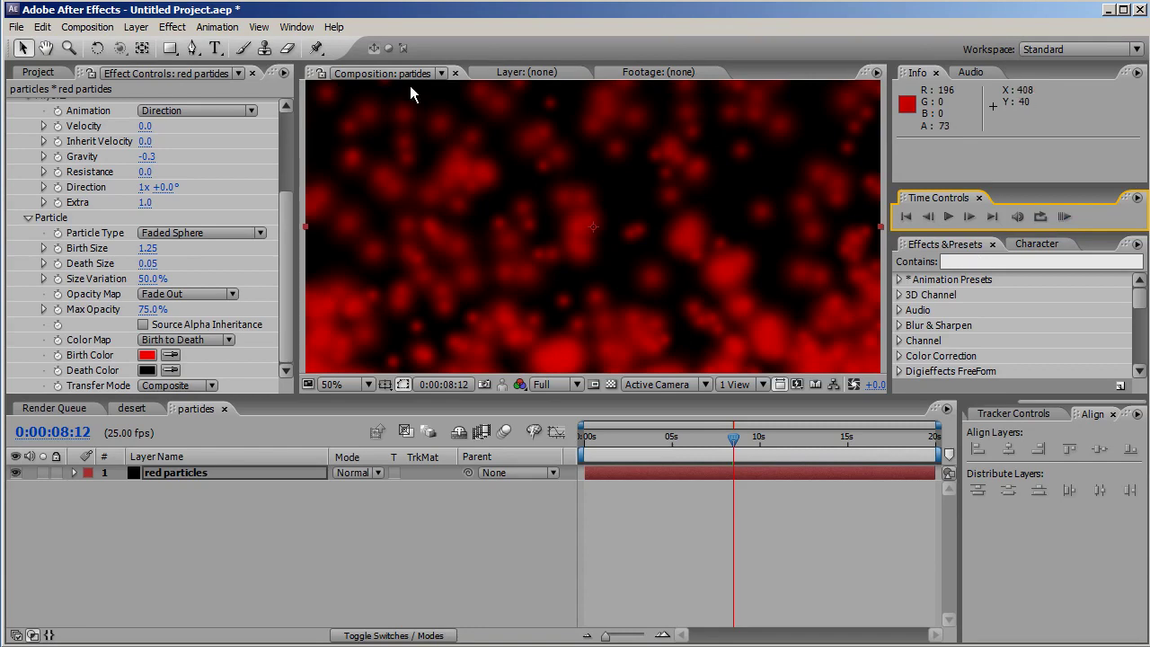
# - Add an adjustment layer above the red particles layer in the particles composition
pyautogui.click(137, 27)
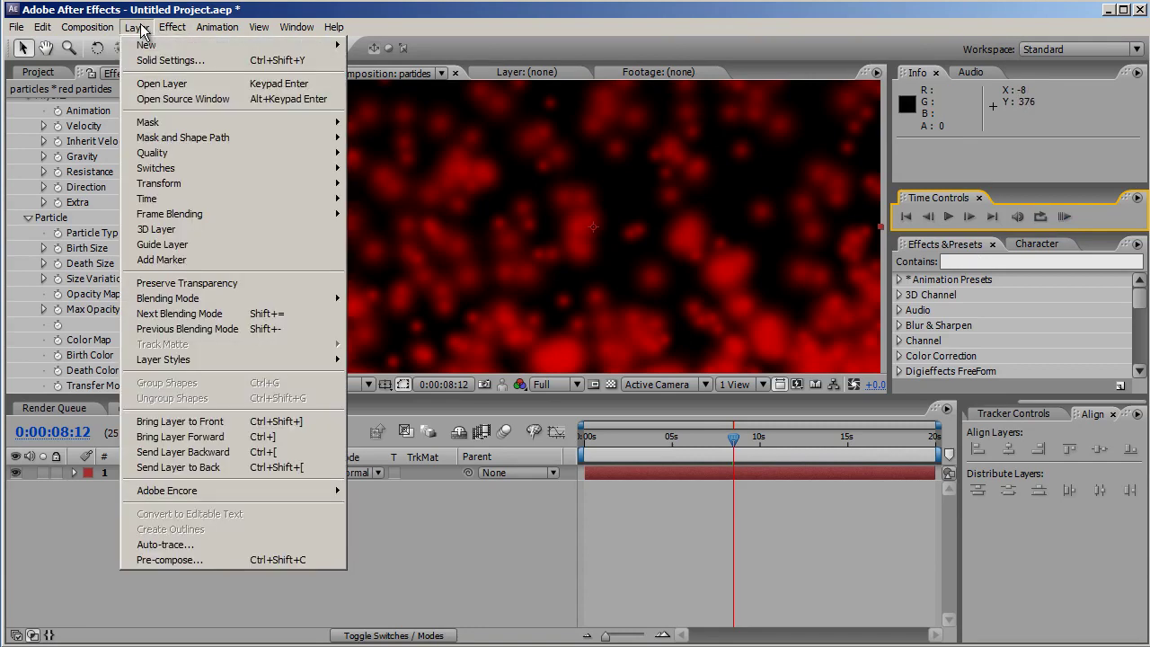
pyautogui.moveTo(141, 44)
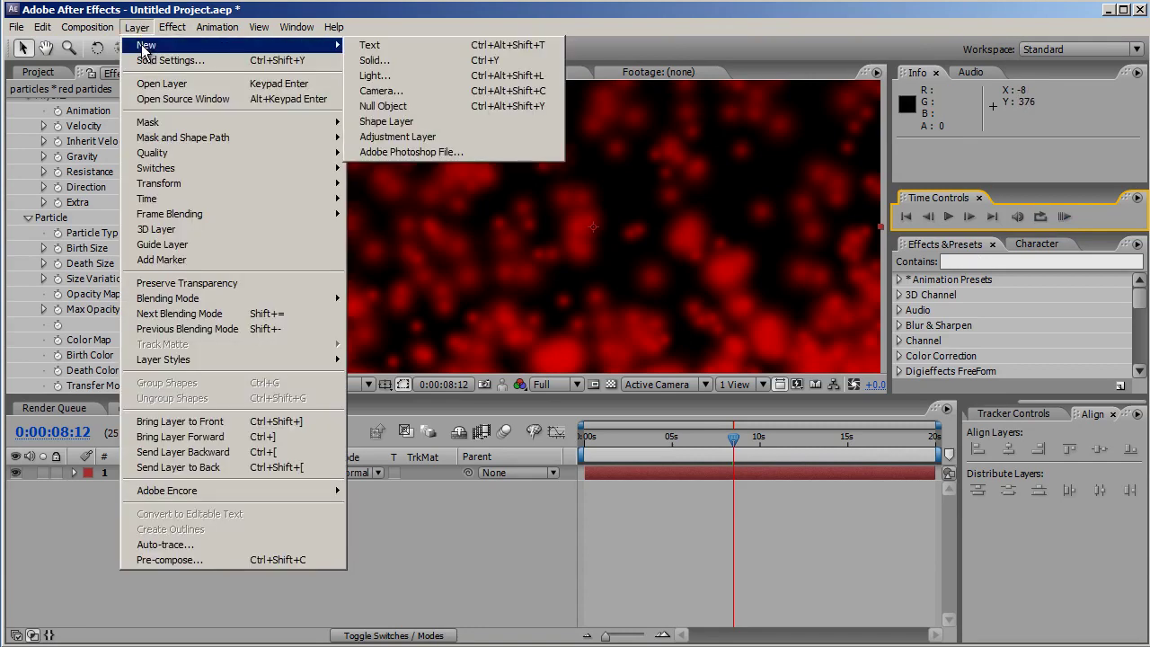
pyautogui.click(411, 136)
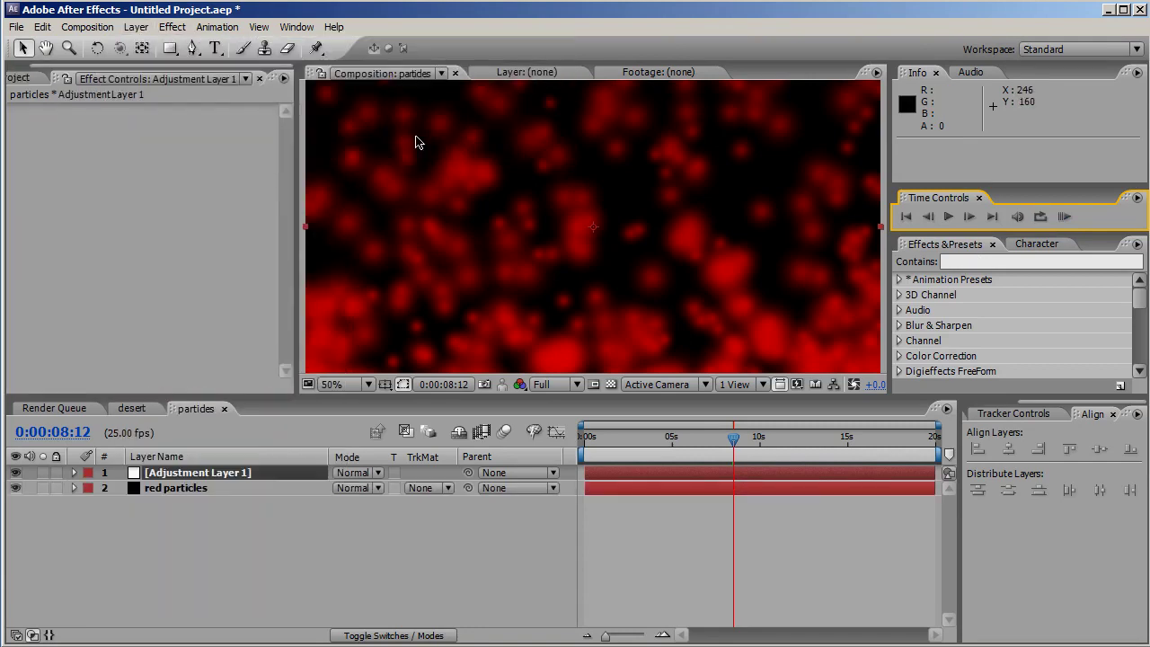
# - Apply Fast Blur to the new adjustment layer with a Blurriness of 10
pyautogui.click(173, 27)
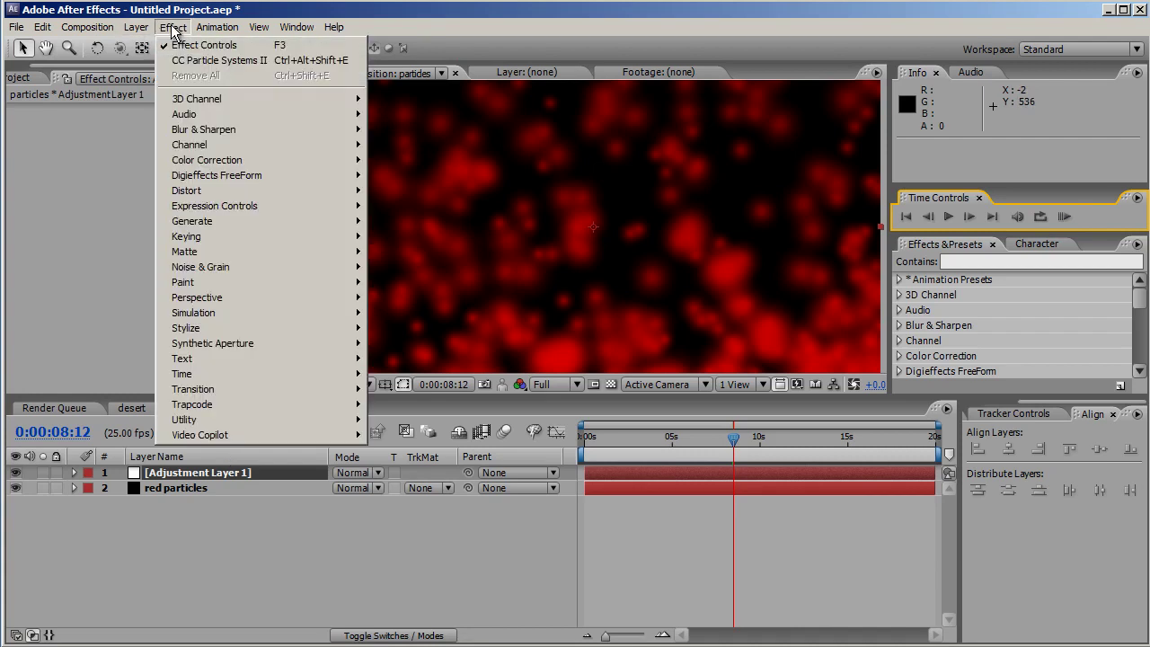
pyautogui.moveTo(196, 130)
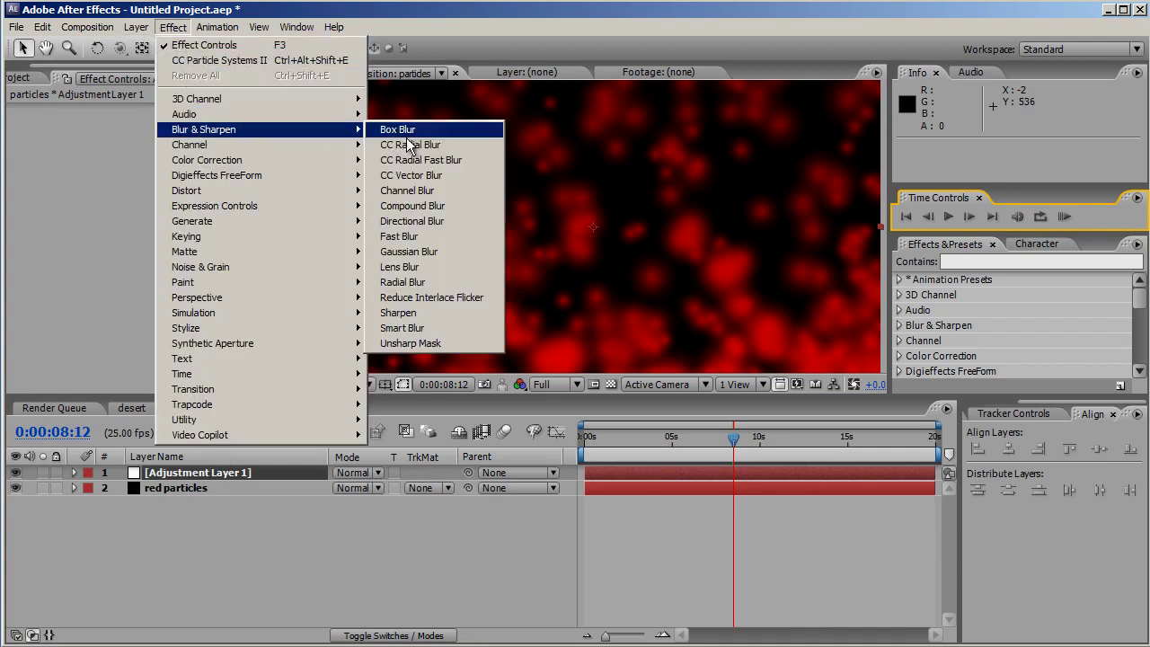
pyautogui.click(420, 237)
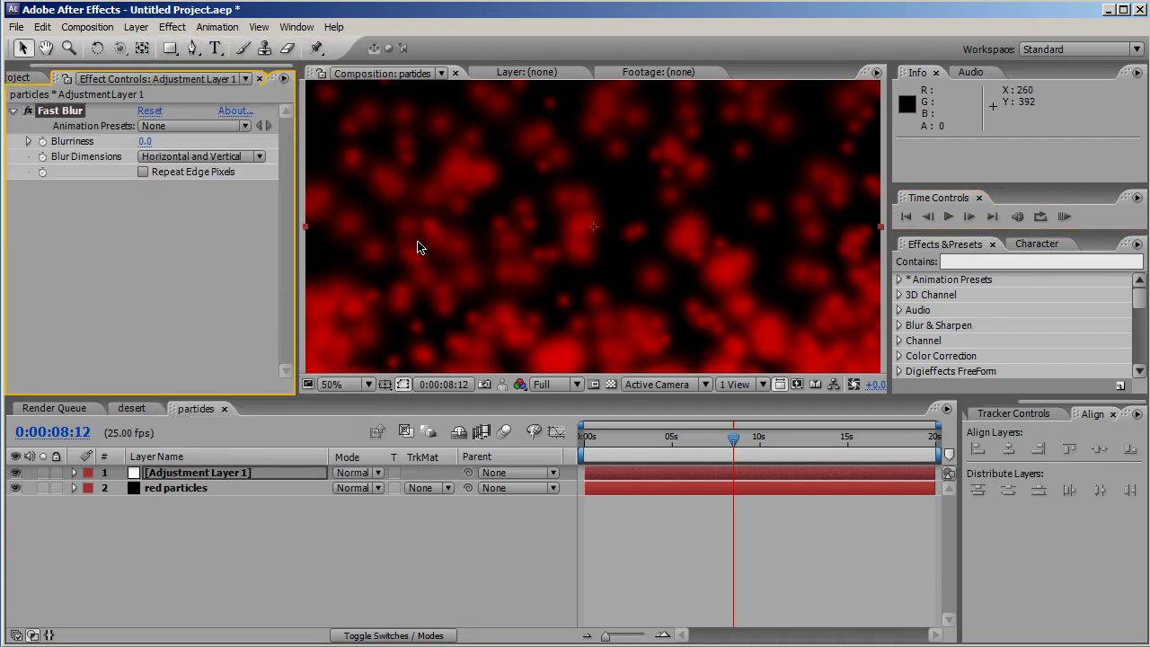
pyautogui.click(146, 144)
pyautogui.write('10')
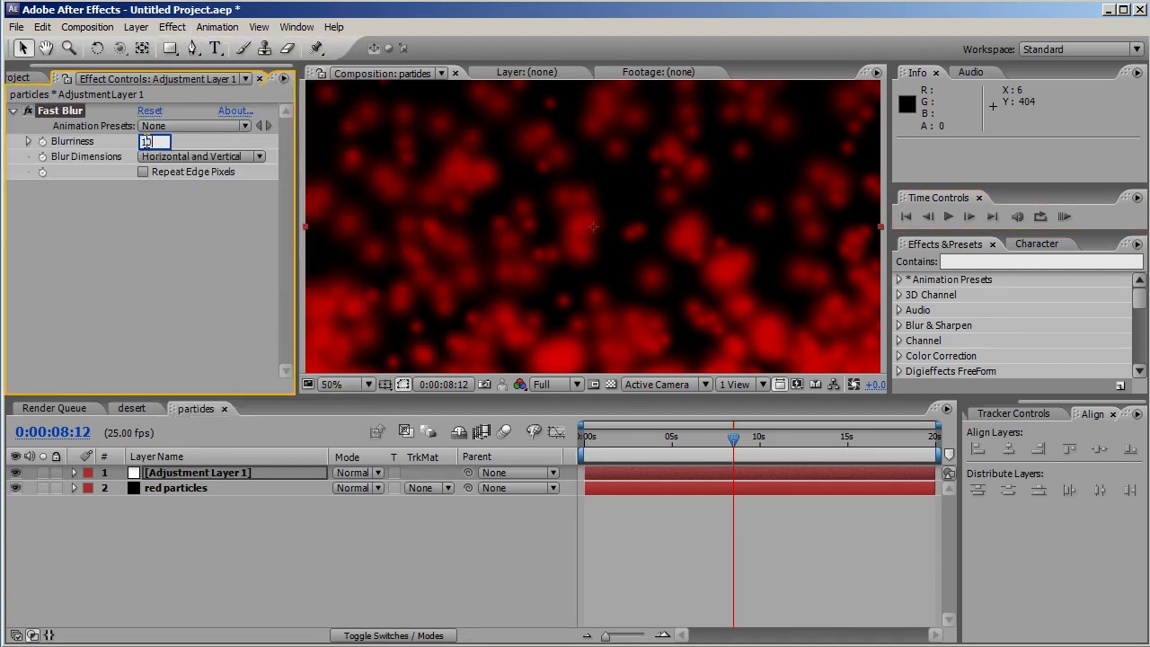
pyautogui.press('Return')
# - Place the particles composition above the desert.jpg layer in the desert composition
pyautogui.click(122, 409)
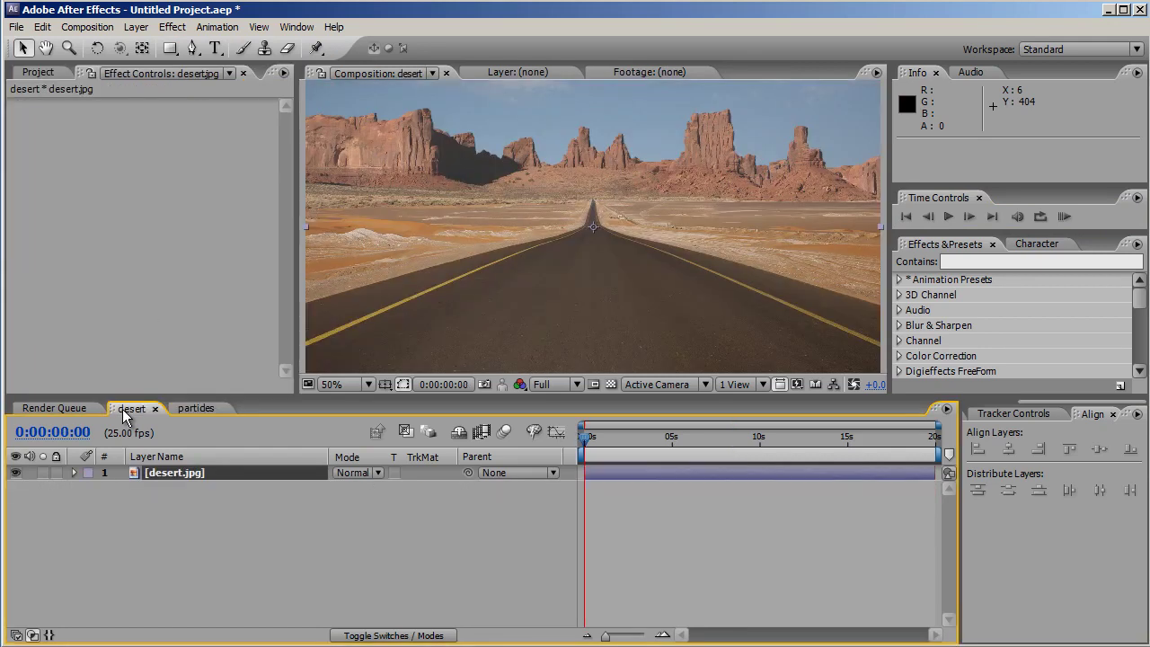
pyautogui.click(46, 73)
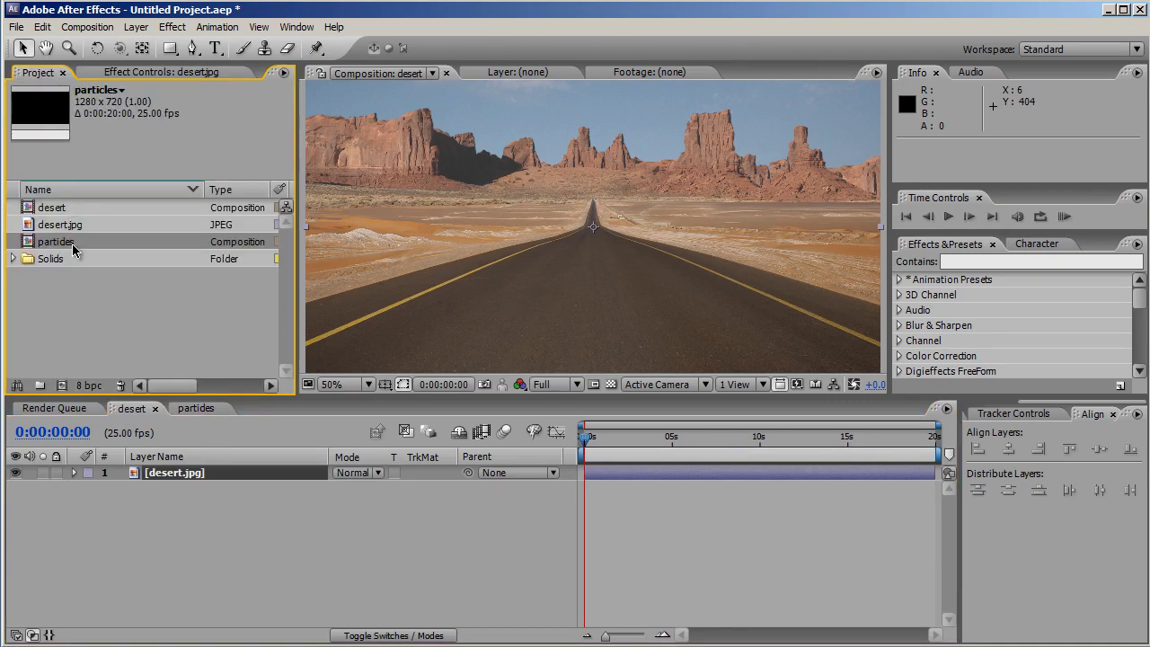
pyautogui.moveTo(73, 249); pyautogui.dragTo(155, 476)
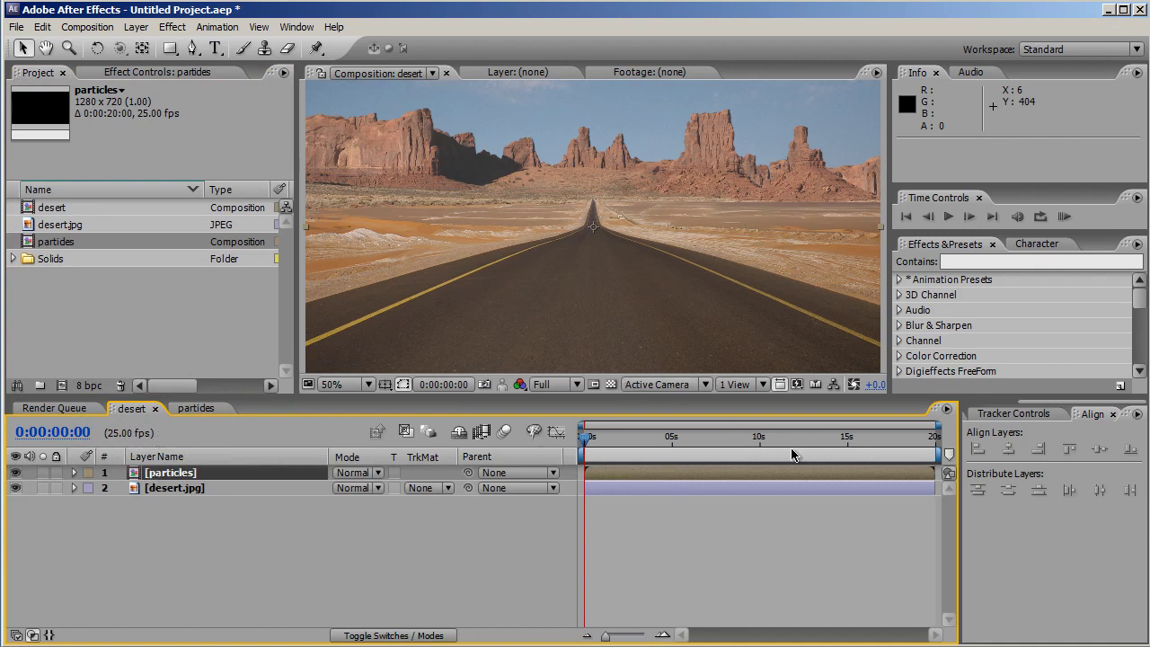
# - Shift the particles layer about 4:15 earlier in time and shorten the work area to end at about 0:00:14:21
pyautogui.moveTo(862, 478); pyautogui.dragTo(781, 473)
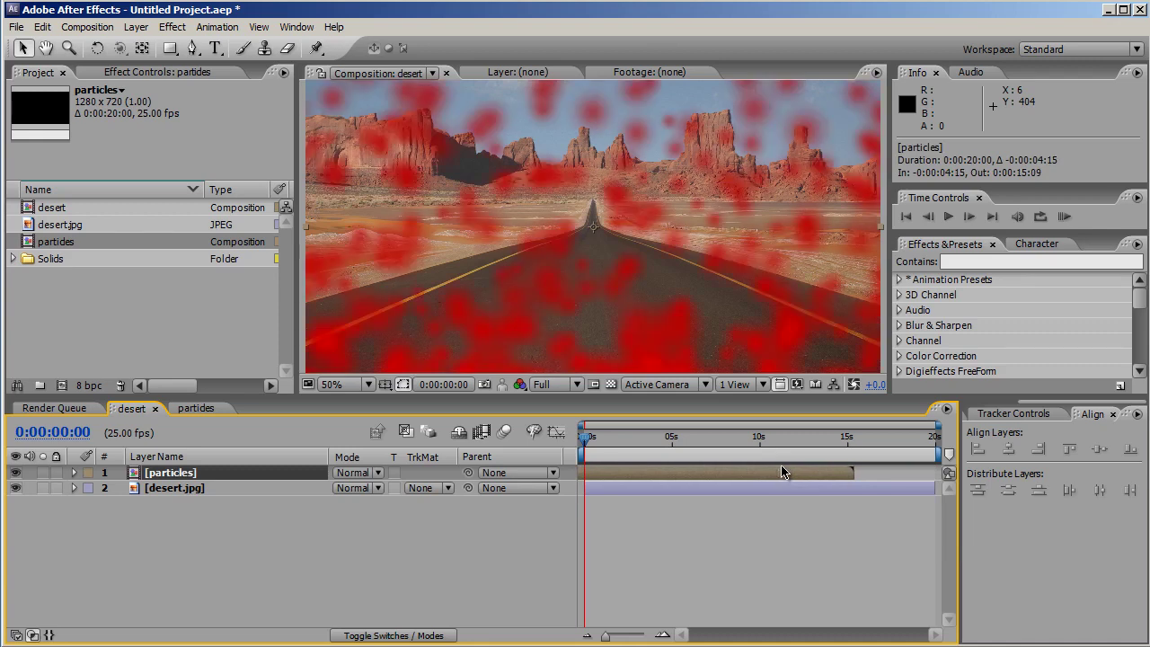
pyautogui.moveTo(933, 458); pyautogui.dragTo(848, 450)
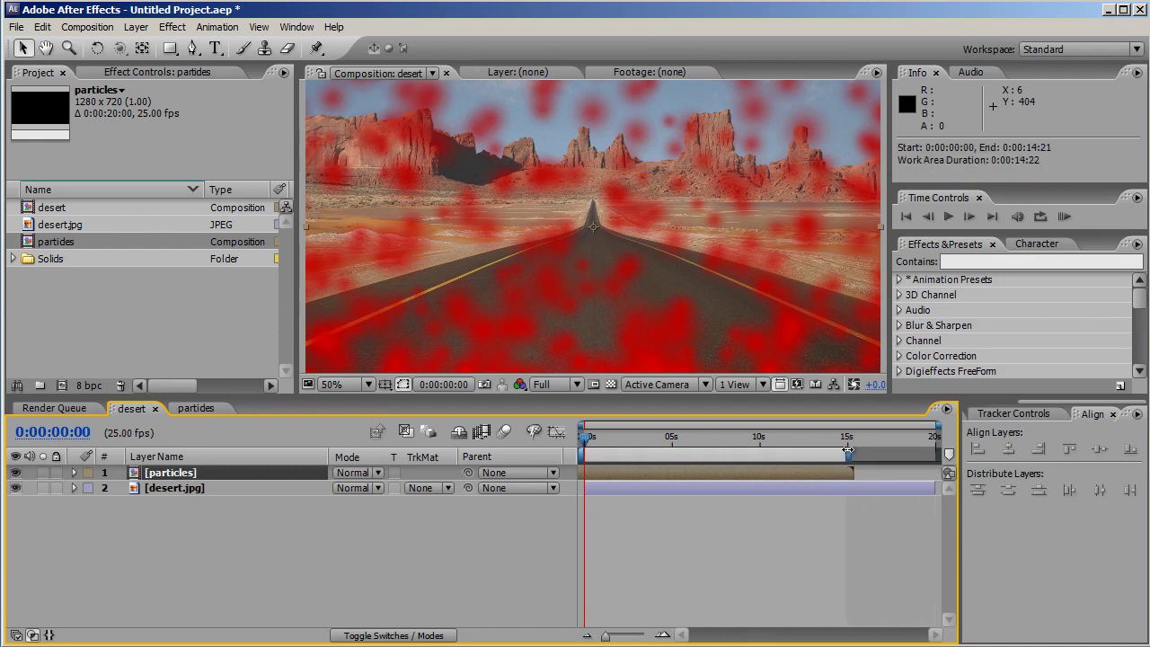
# - Add an adjustment layer on top of the desert composition and name it "effects"
pyautogui.click(137, 27)
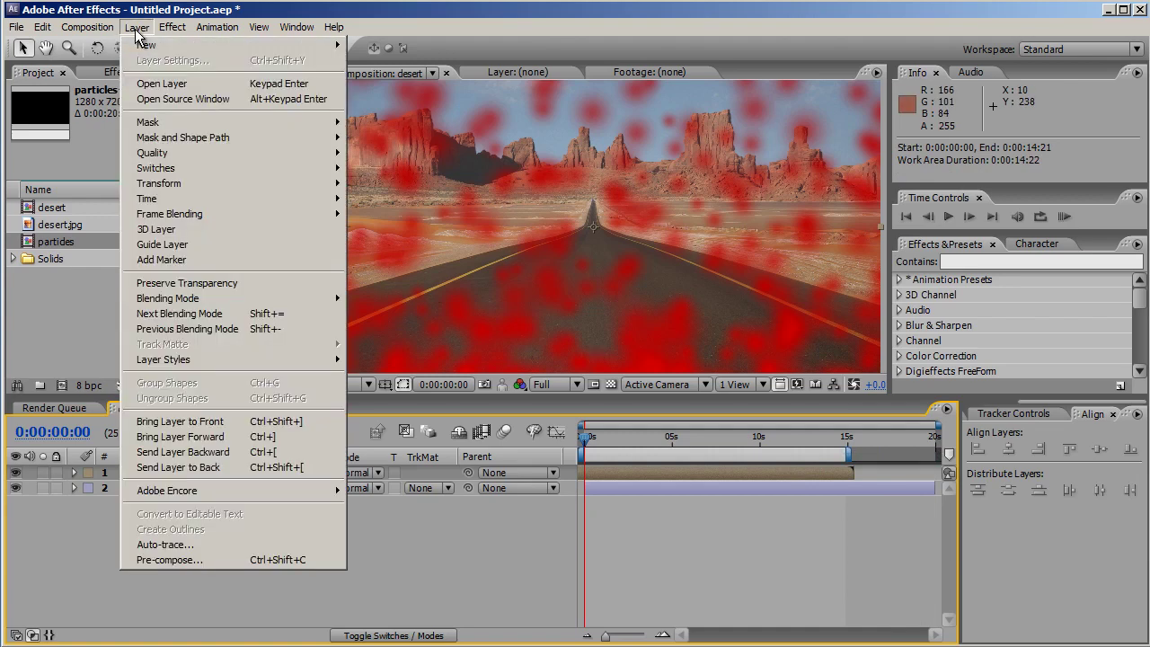
pyautogui.moveTo(148, 45)
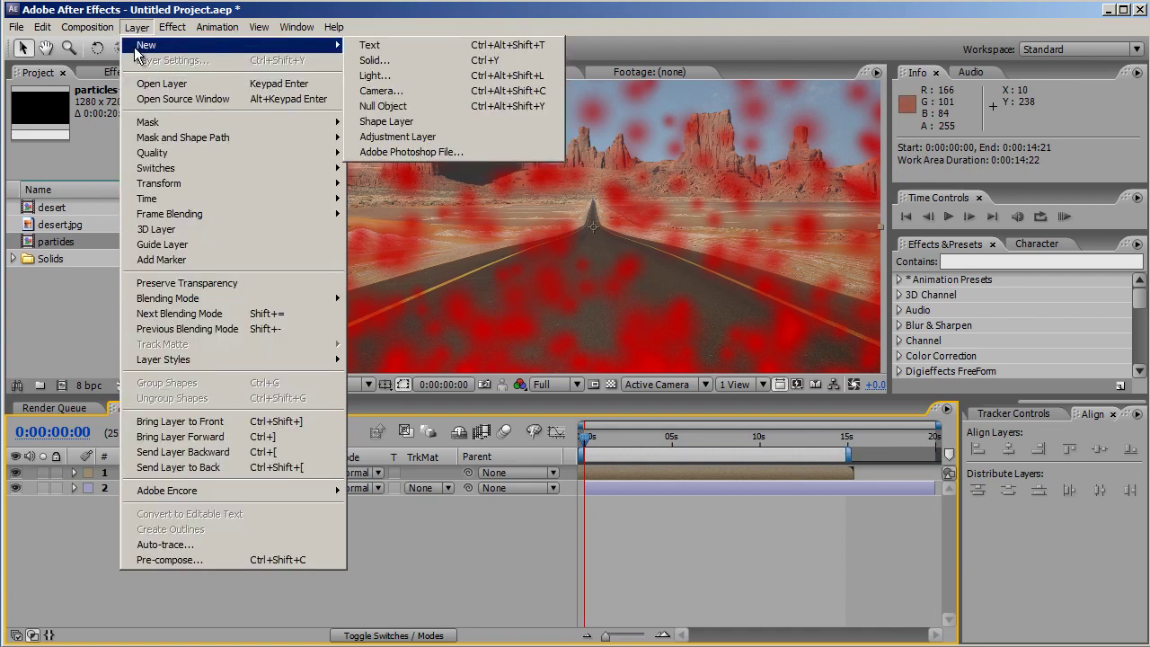
pyautogui.click(436, 138)
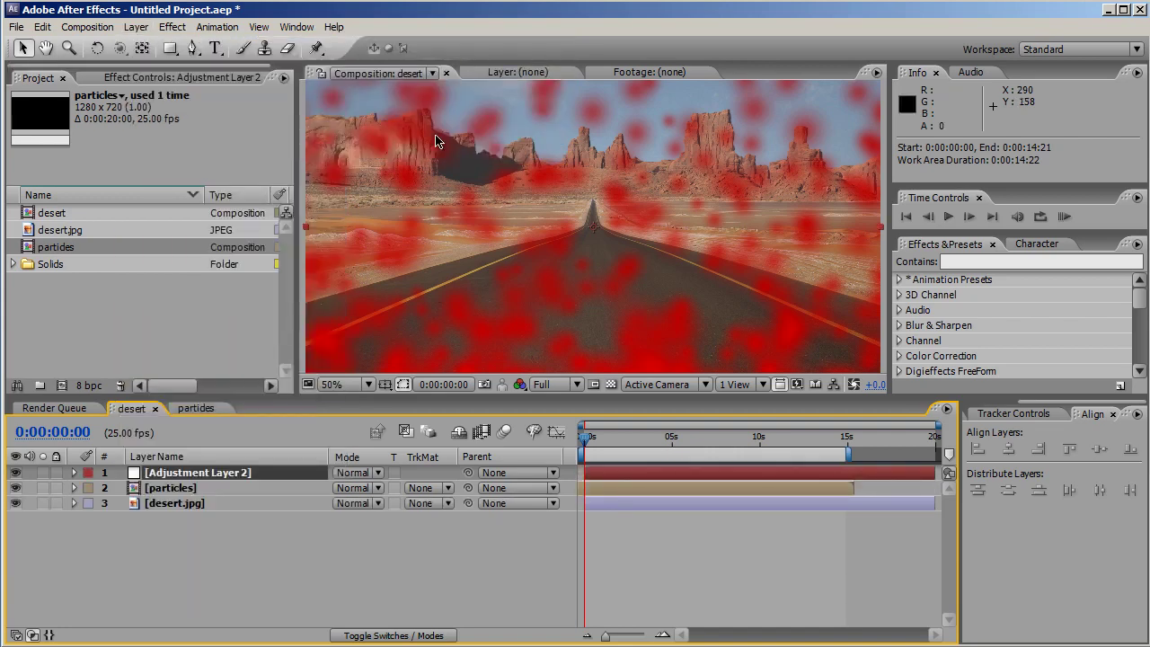
pyautogui.click(273, 472)
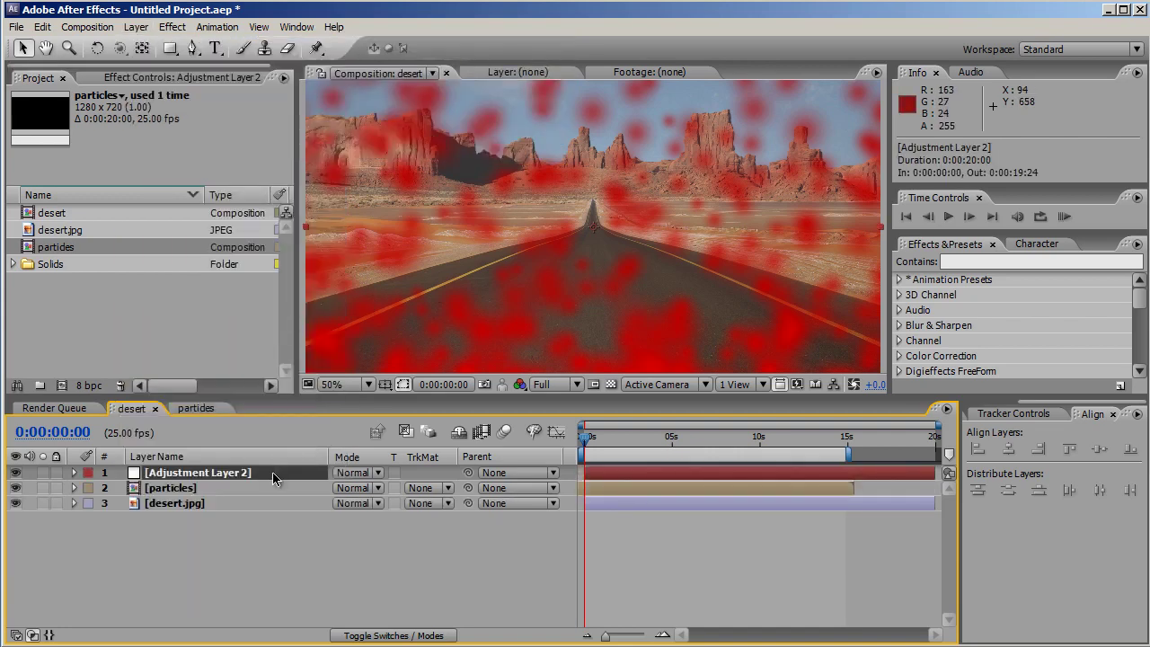
pyautogui.press('Return')
pyautogui.write('effects')
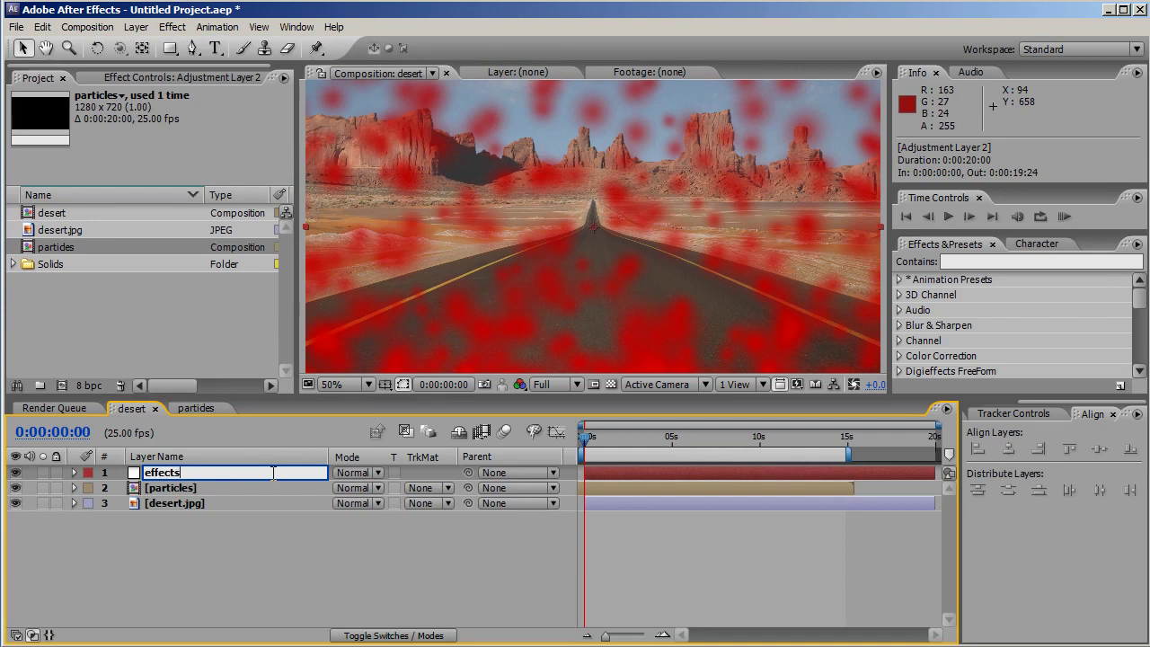
pyautogui.press('Return')
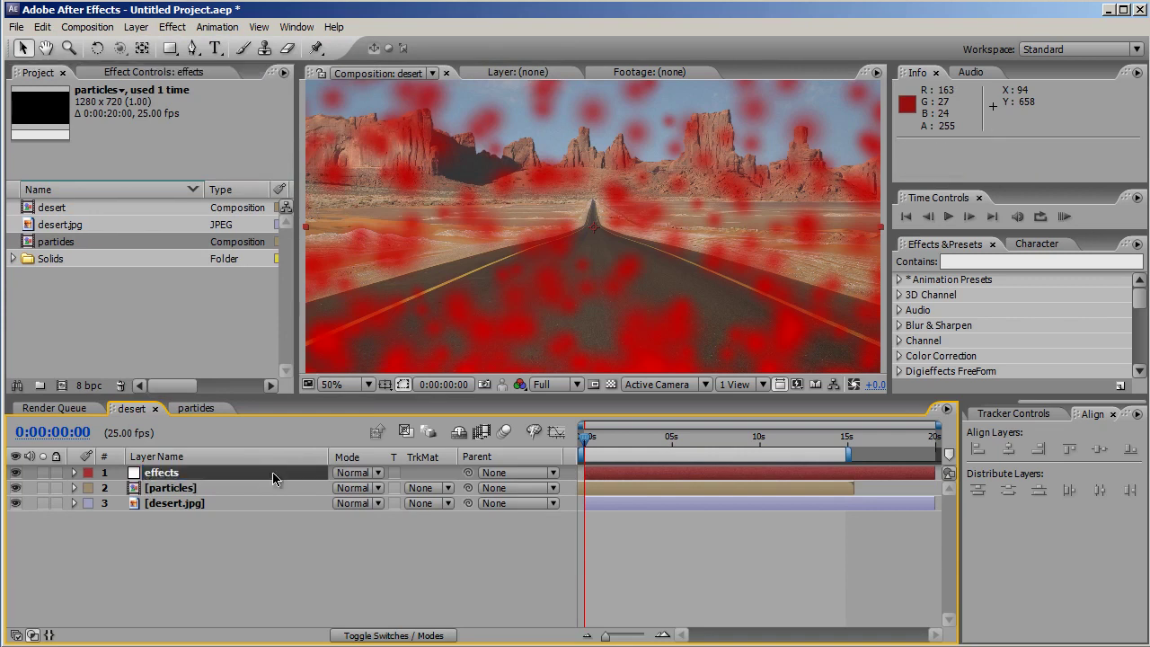
# - Apply the Displacement Map effect to the effects layer, using the particles layer as the map
pyautogui.click(273, 478)
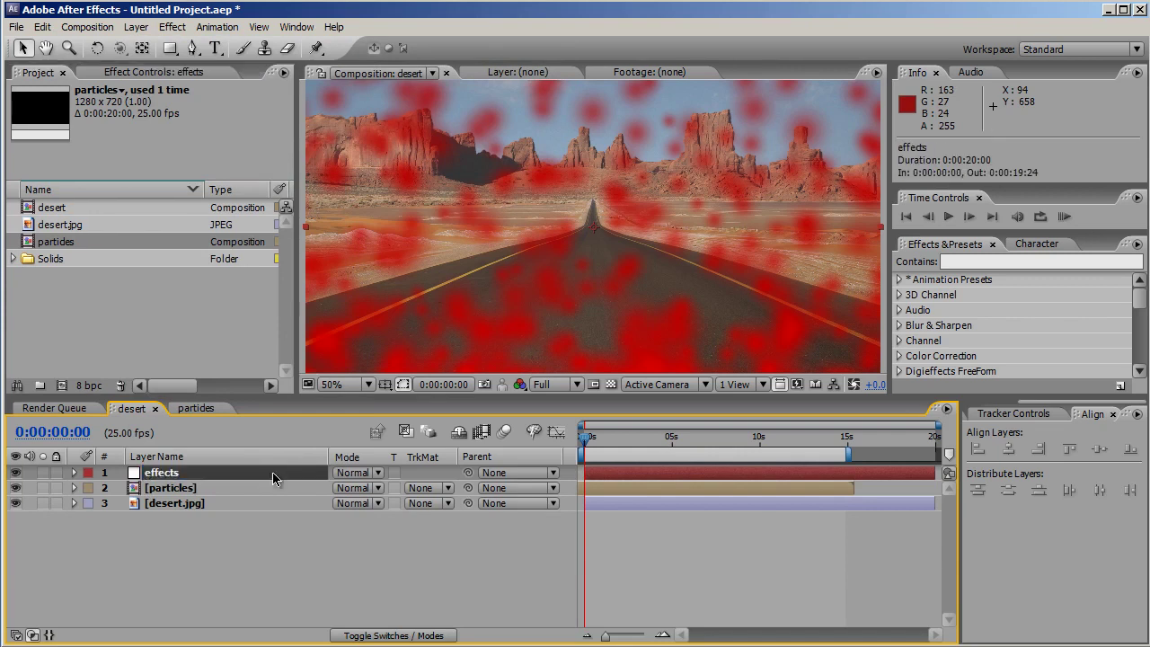
pyautogui.click(173, 26)
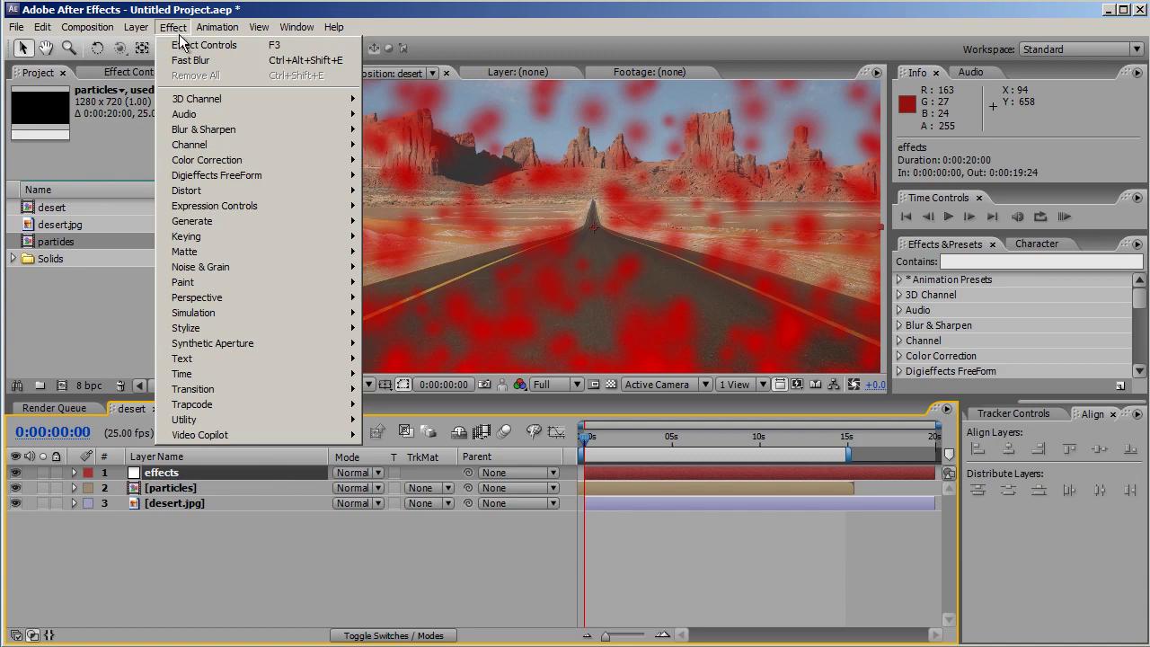
pyautogui.moveTo(208, 196)
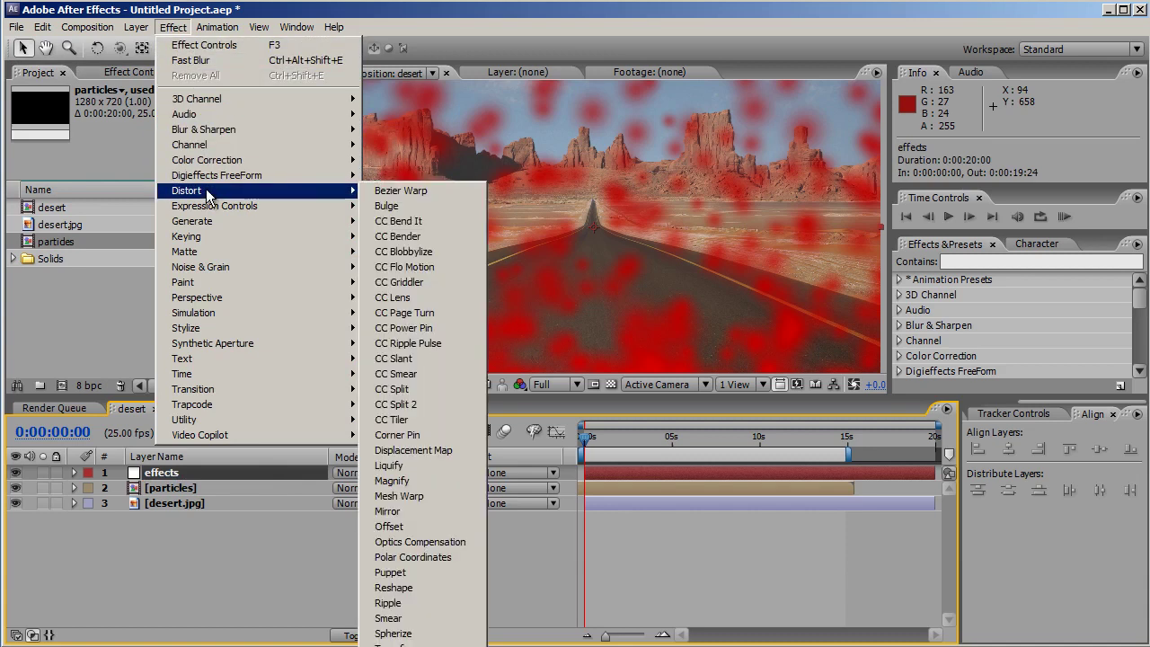
pyautogui.click(446, 456)
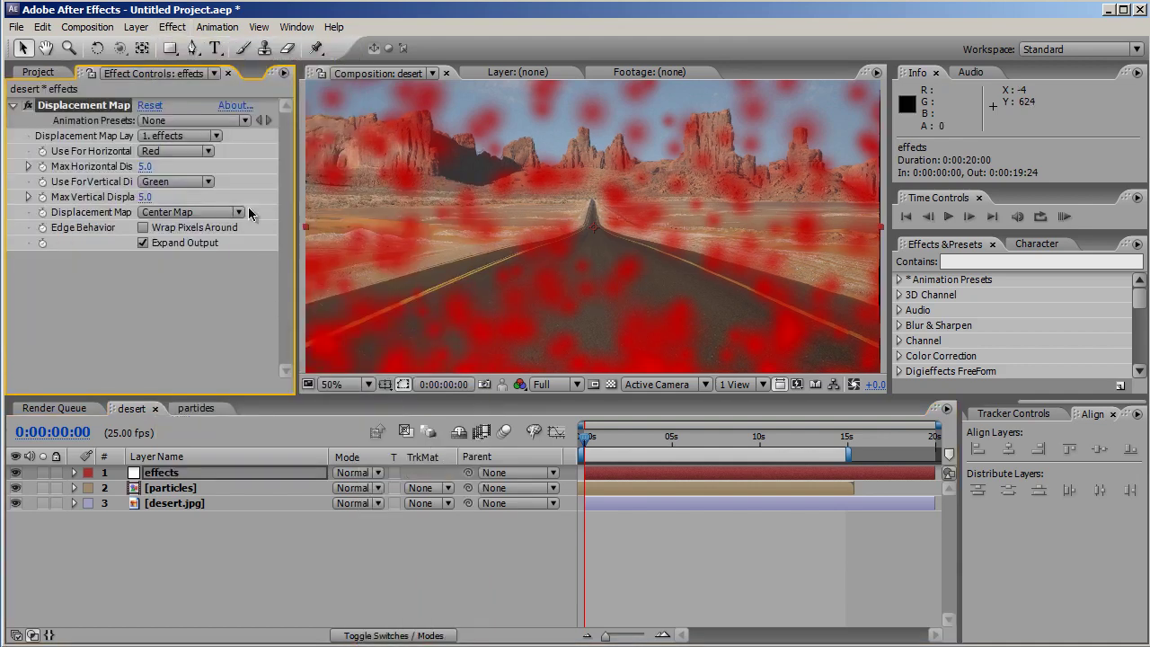
pyautogui.click(216, 136)
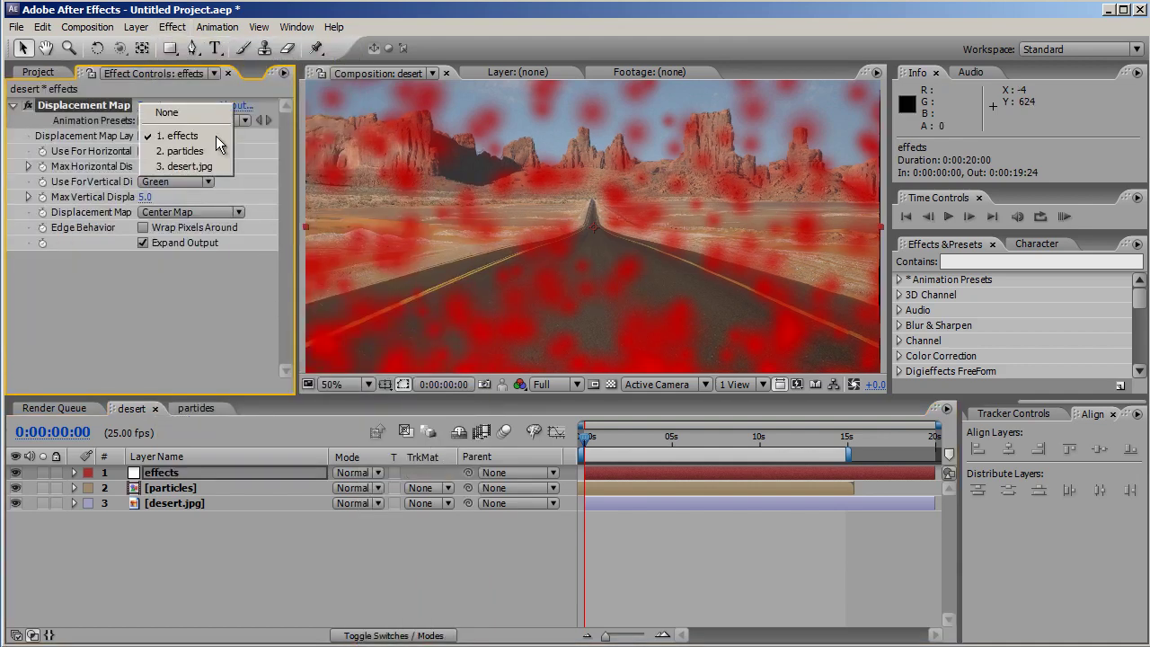
pyautogui.click(213, 152)
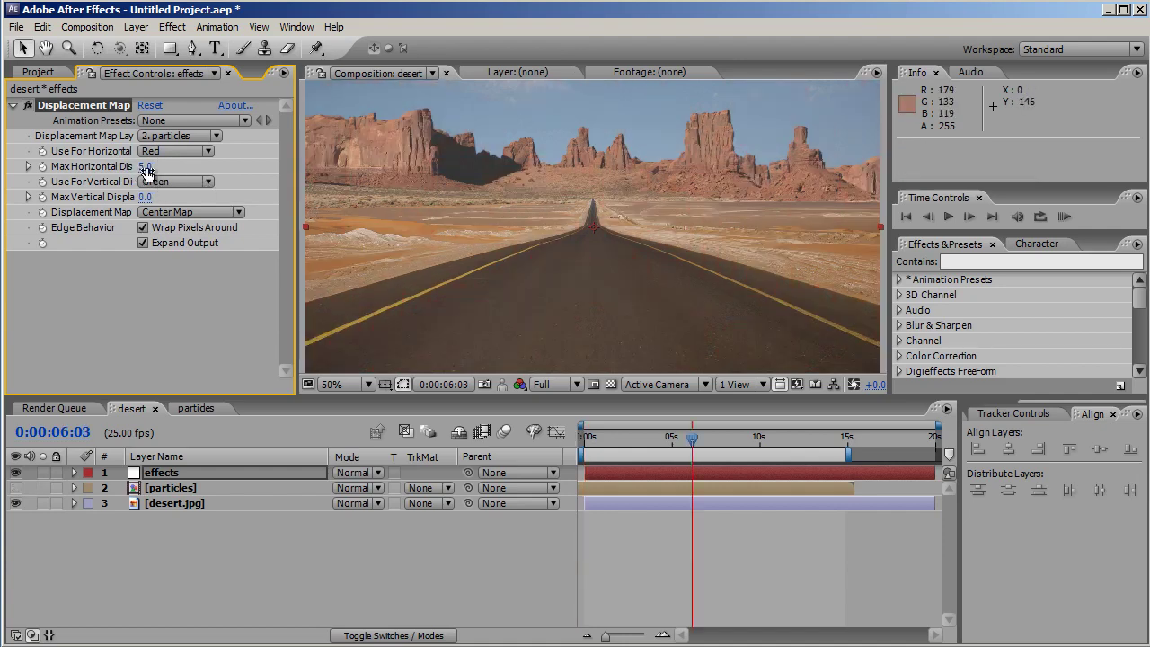
# - Set the Displacement Map's Max Horizontal Displacement to 10 and preview the distortion
pyautogui.click(144, 167)
pyautogui.write('10')
pyautogui.press('Return')
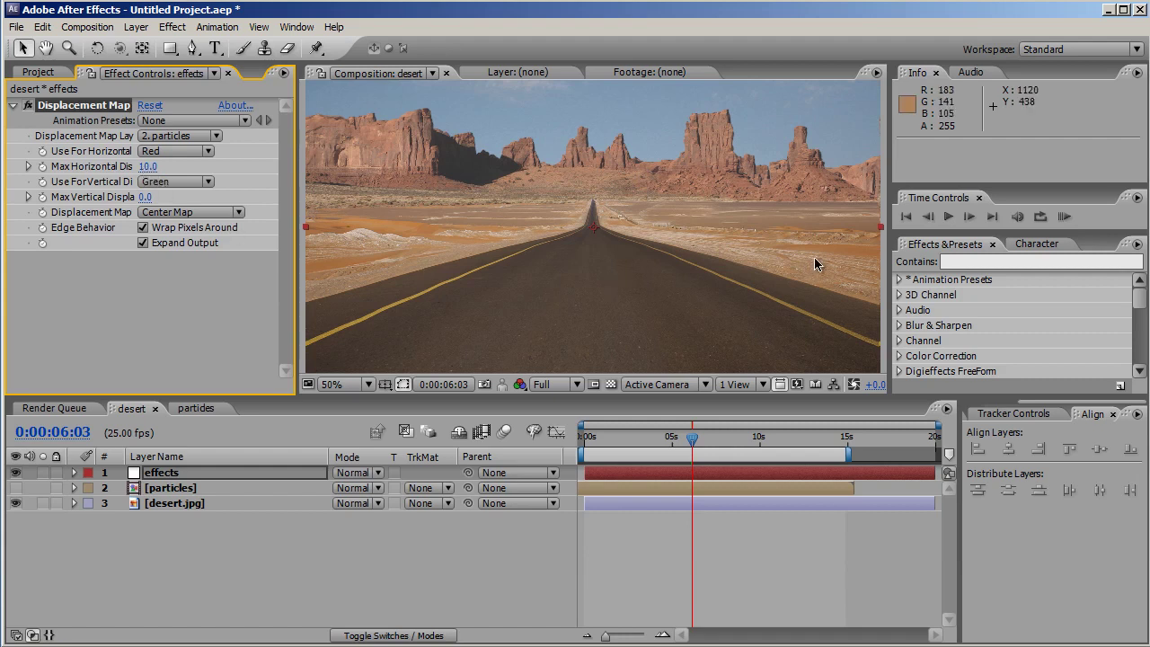
pyautogui.click(1063, 218)
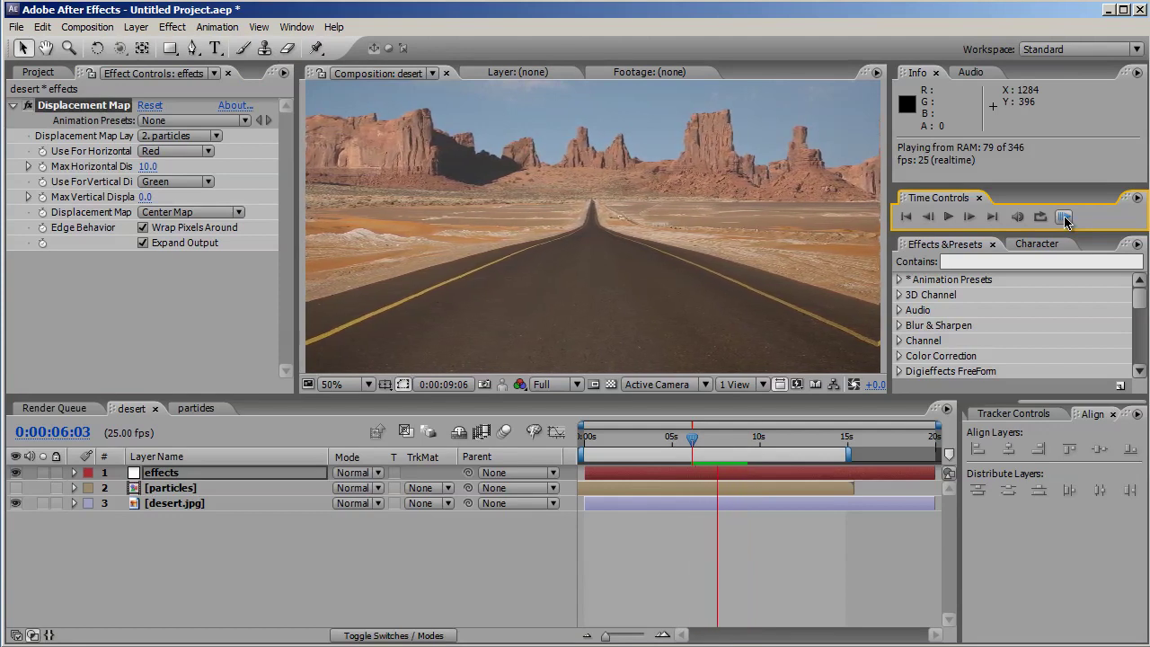
pyautogui.click(1063, 218)
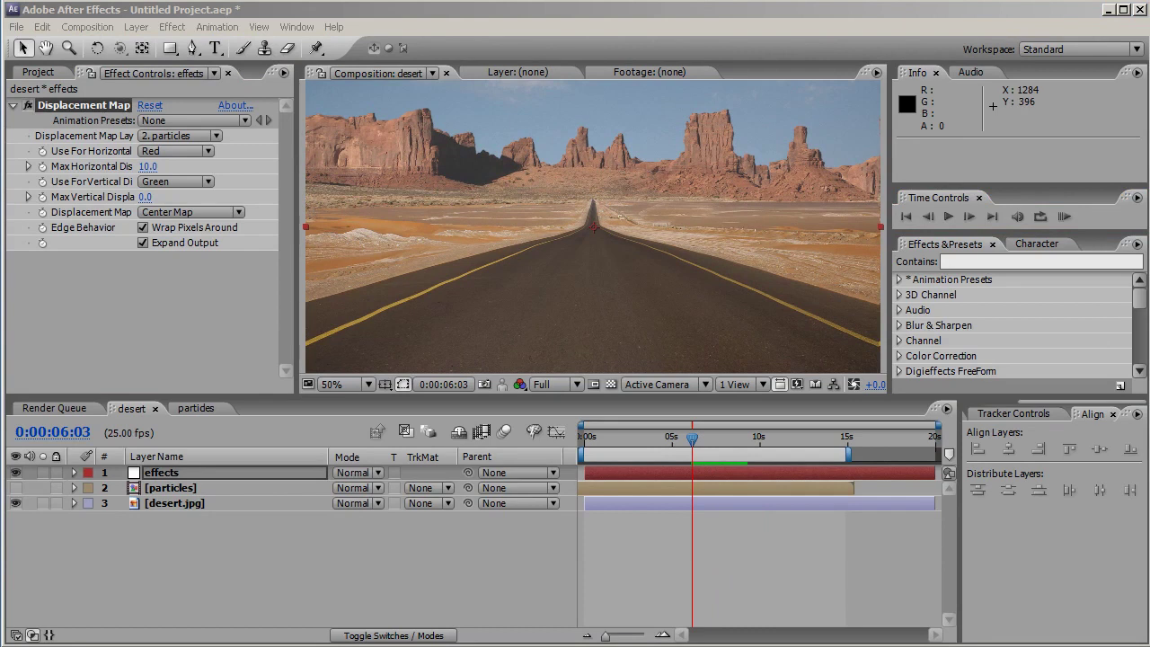
# - Apply the Curves color correction effect to the effects layer
pyautogui.click(224, 472)
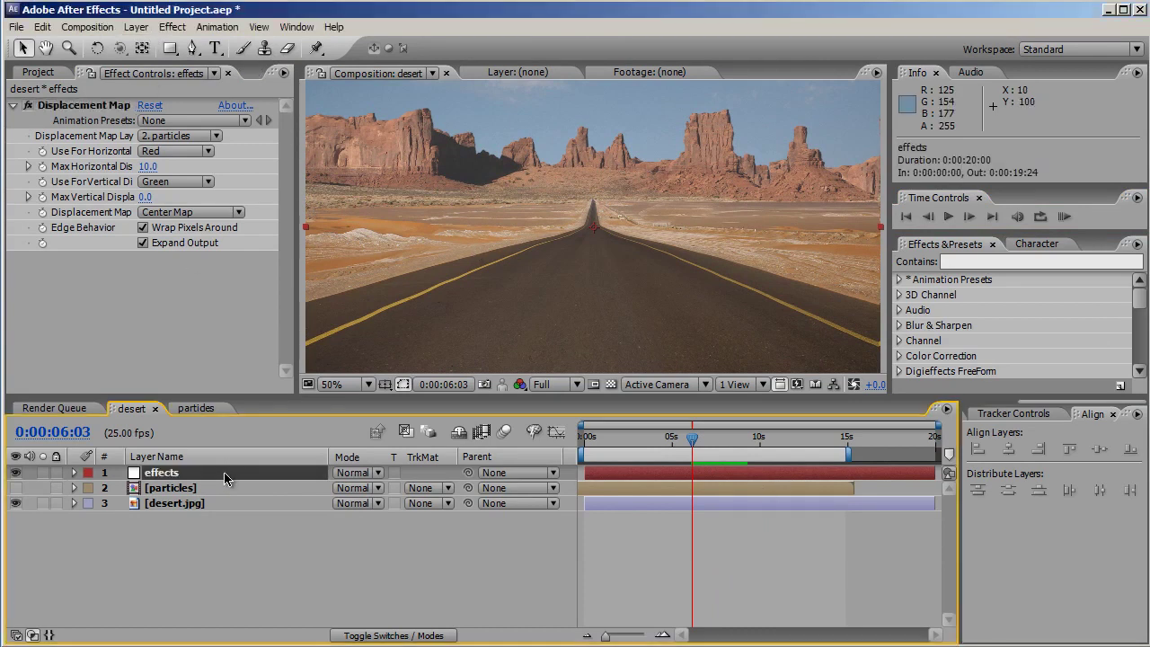
pyautogui.click(171, 27)
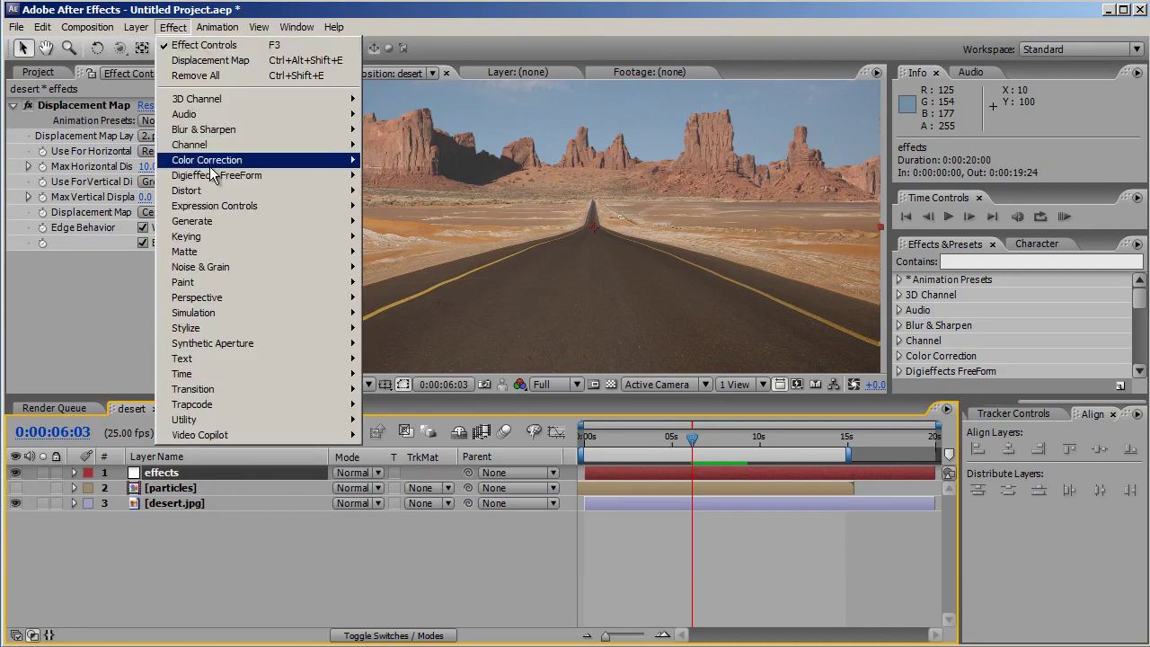
pyautogui.moveTo(215, 160)
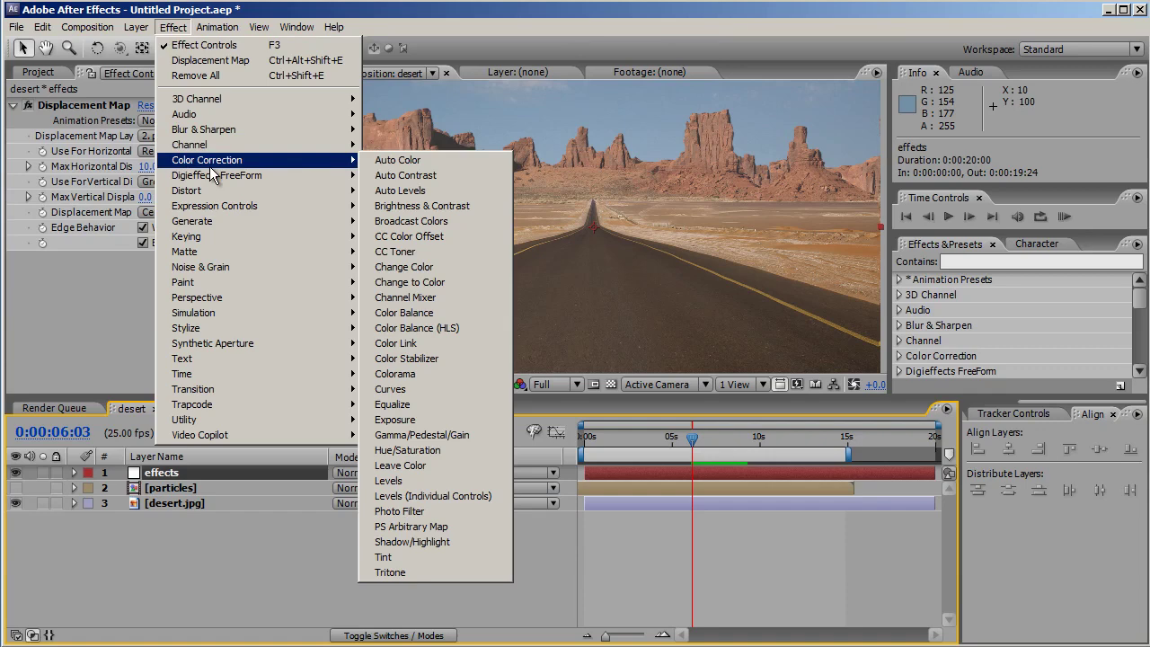
pyautogui.click(395, 394)
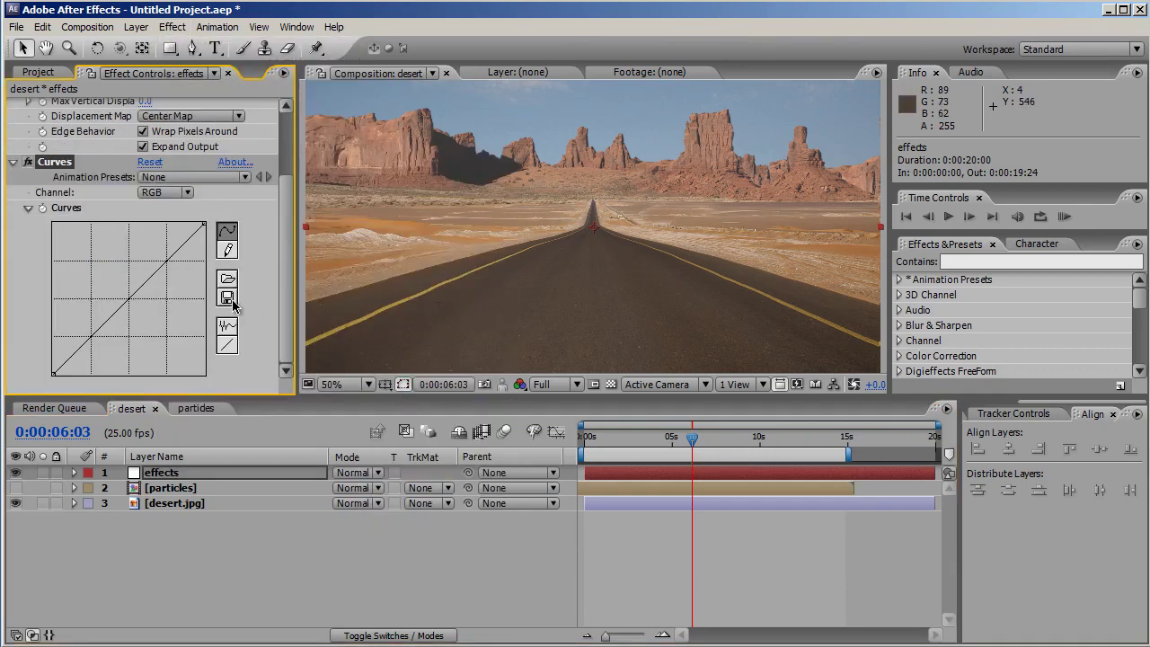
# - Shape the RGB curve into a slight S-curve for contrast, and raise the midtones of the Red curve slightly
pyautogui.moveTo(166, 261); pyautogui.dragTo(166, 254)
pyautogui.moveTo(90, 333); pyautogui.dragTo(92, 342)
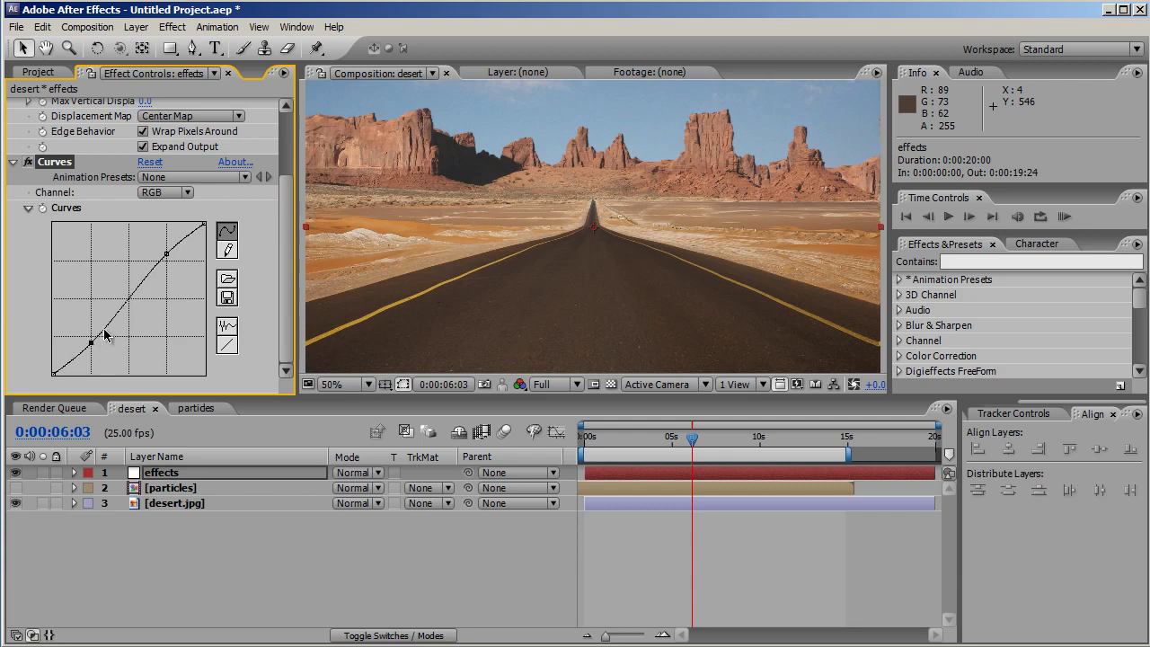
pyautogui.click(179, 192)
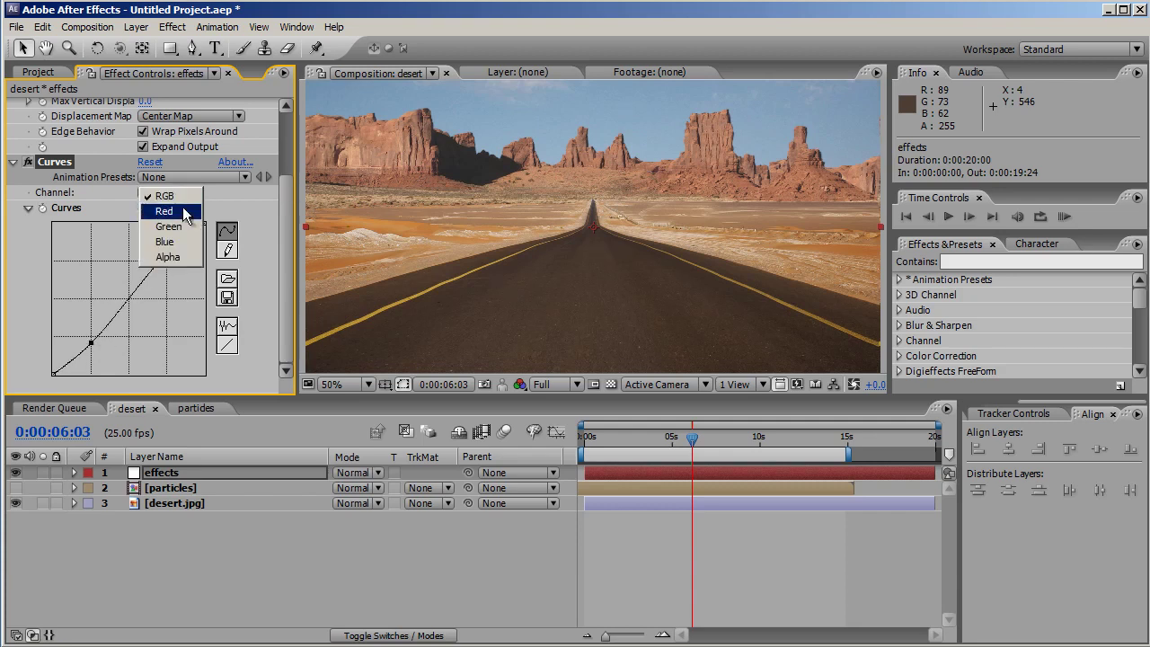
pyautogui.click(182, 211)
pyautogui.moveTo(128, 300); pyautogui.dragTo(128, 293)
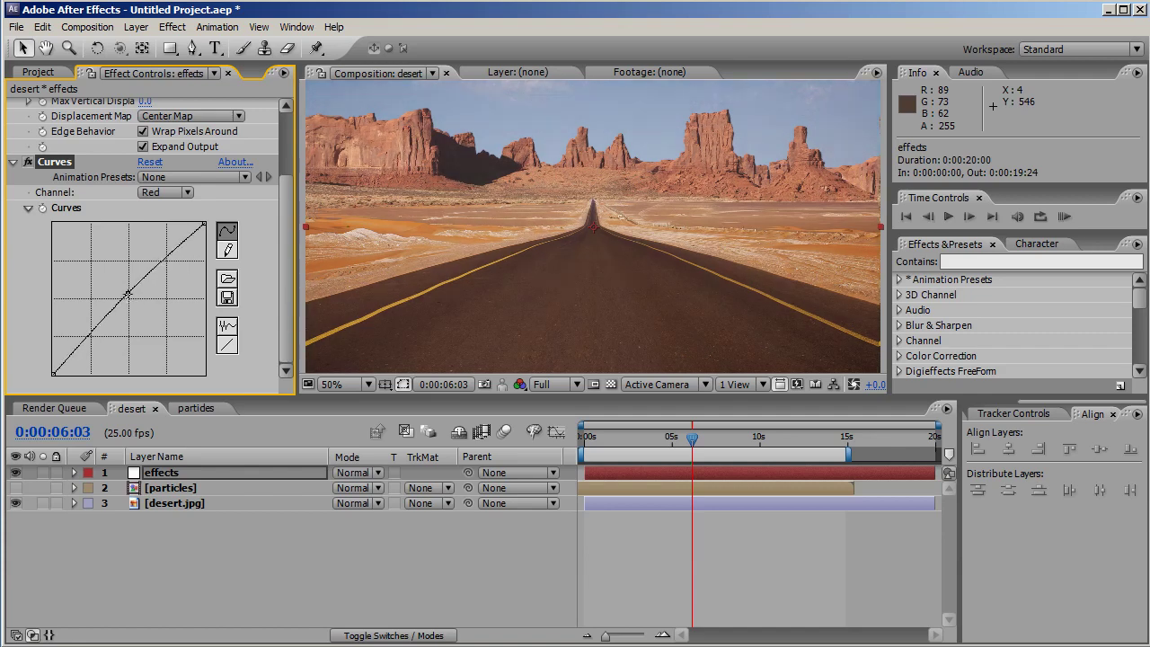
# - Soften the RGB contrast curve by raising its shadow point and lowering its highlight point slightly
pyautogui.click(186, 194)
pyautogui.click(160, 176)
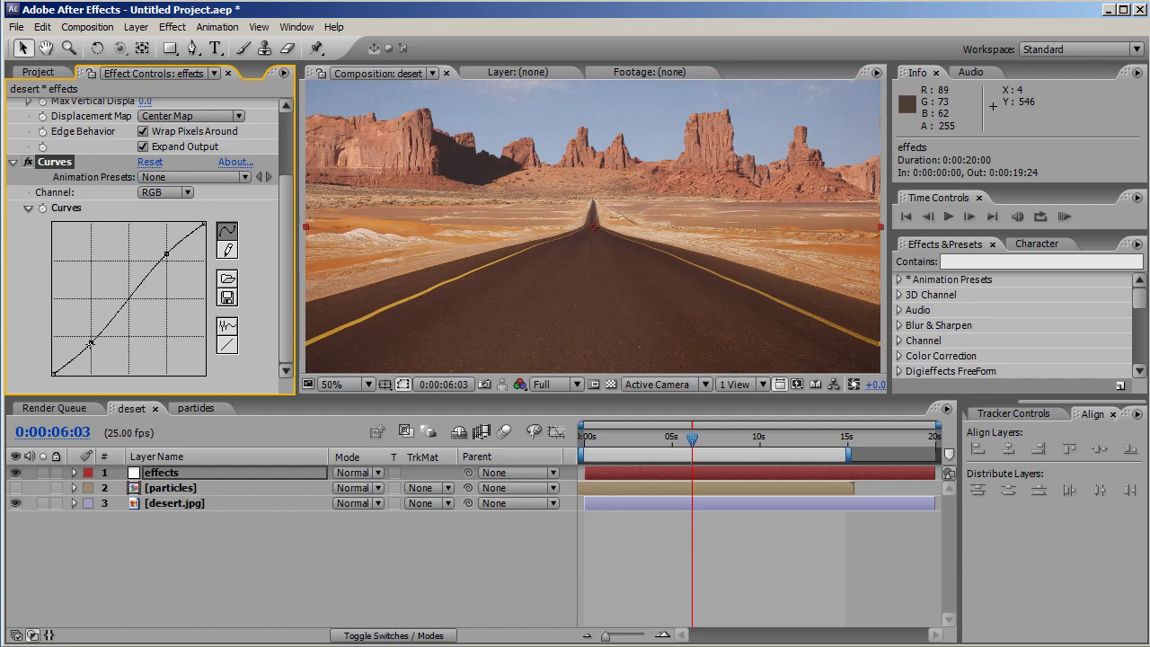
pyautogui.moveTo(91, 343)
pyautogui.mouseDown()
pyautogui.moveTo(100, 325)
pyautogui.moveTo(91, 339)
pyautogui.mouseUp()
pyautogui.moveTo(166, 254); pyautogui.dragTo(167, 256)
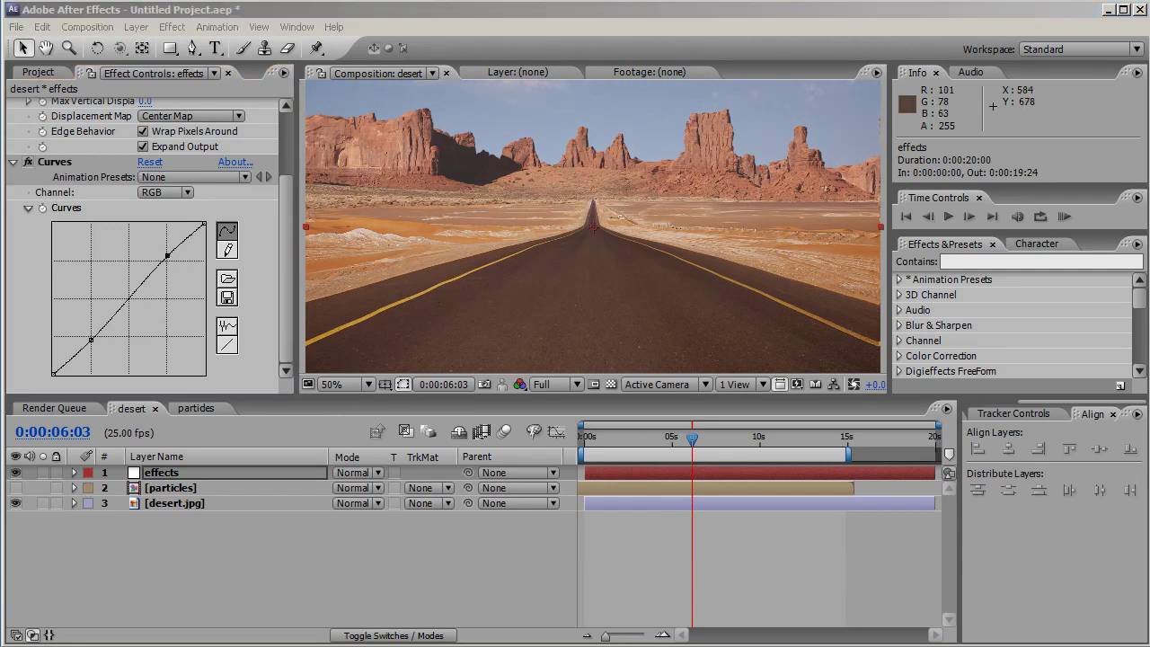
# - Duplicate the desert.jpg layer and flip the upper copy vertically by setting its unlinked scale to 100, -100%
pyautogui.click(210, 505)
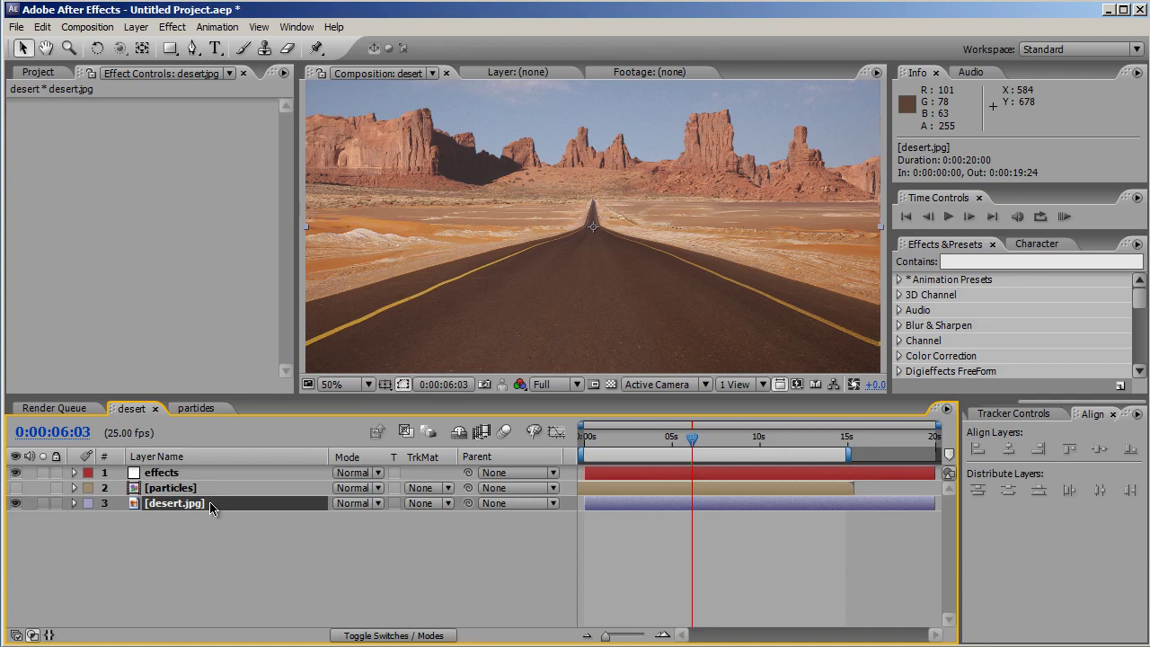
pyautogui.hotkey('ctrl', 'd')
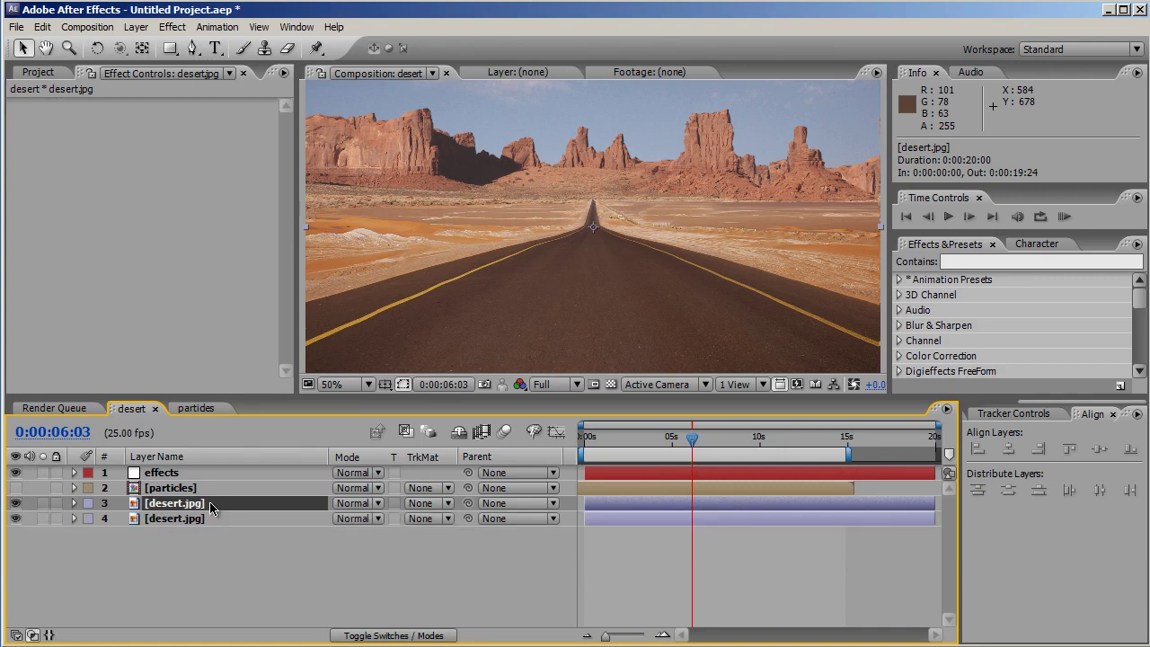
pyautogui.press('s')
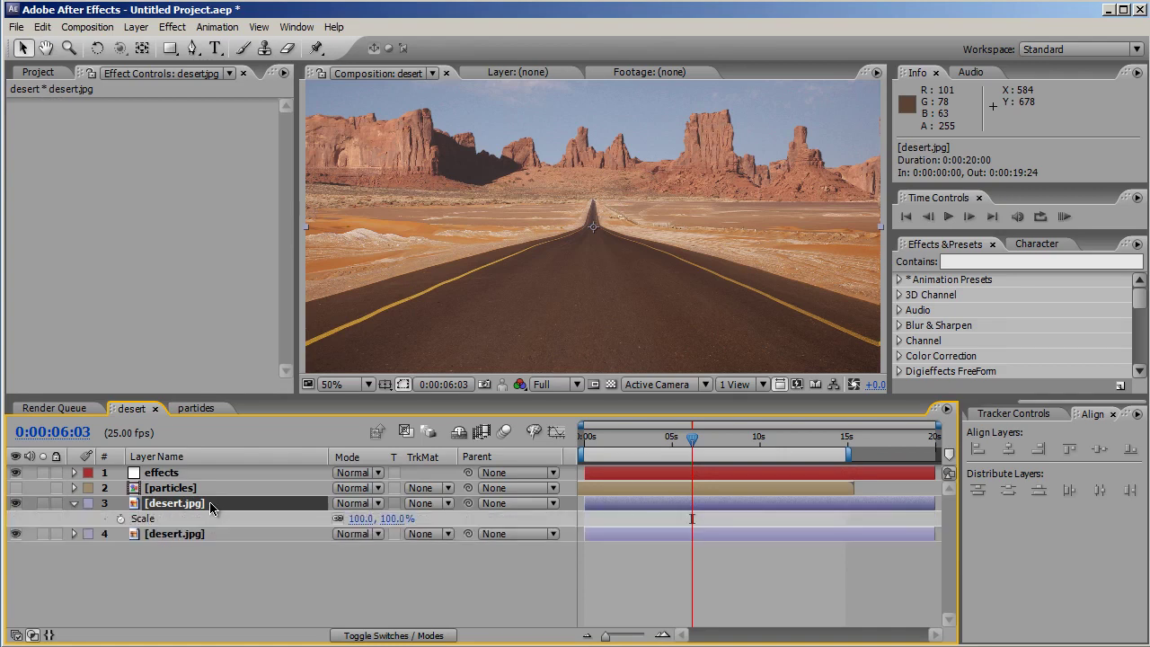
pyautogui.click(338, 518)
pyautogui.click(383, 519)
pyautogui.click(383, 519)
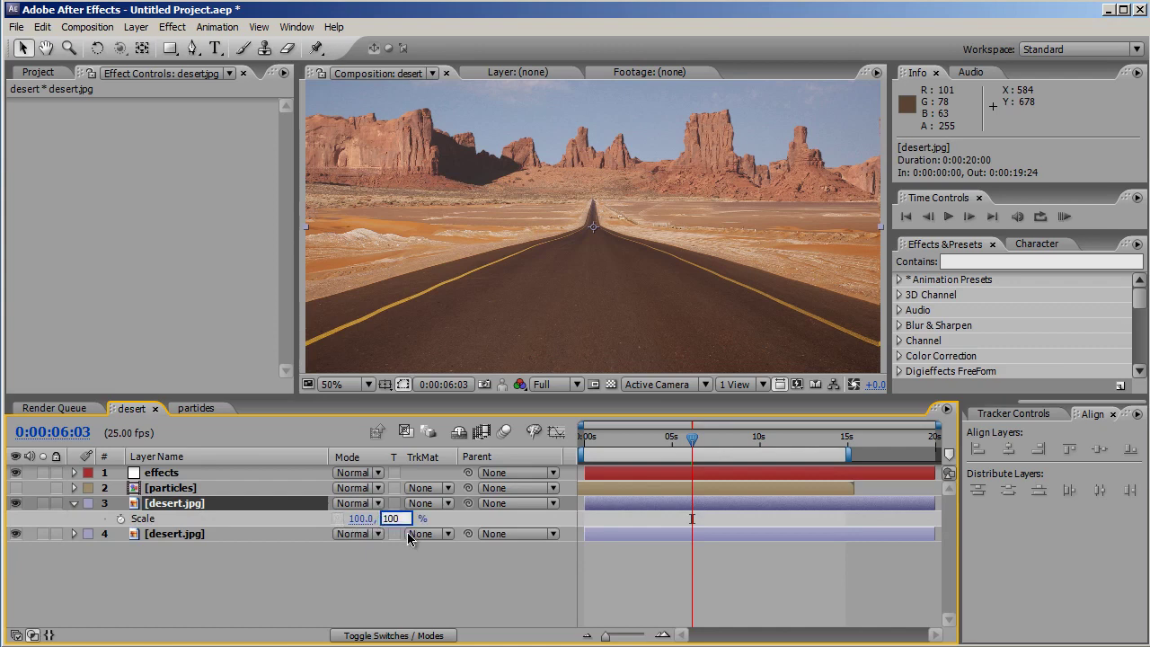
pyautogui.write('-')
pyautogui.press('Return')
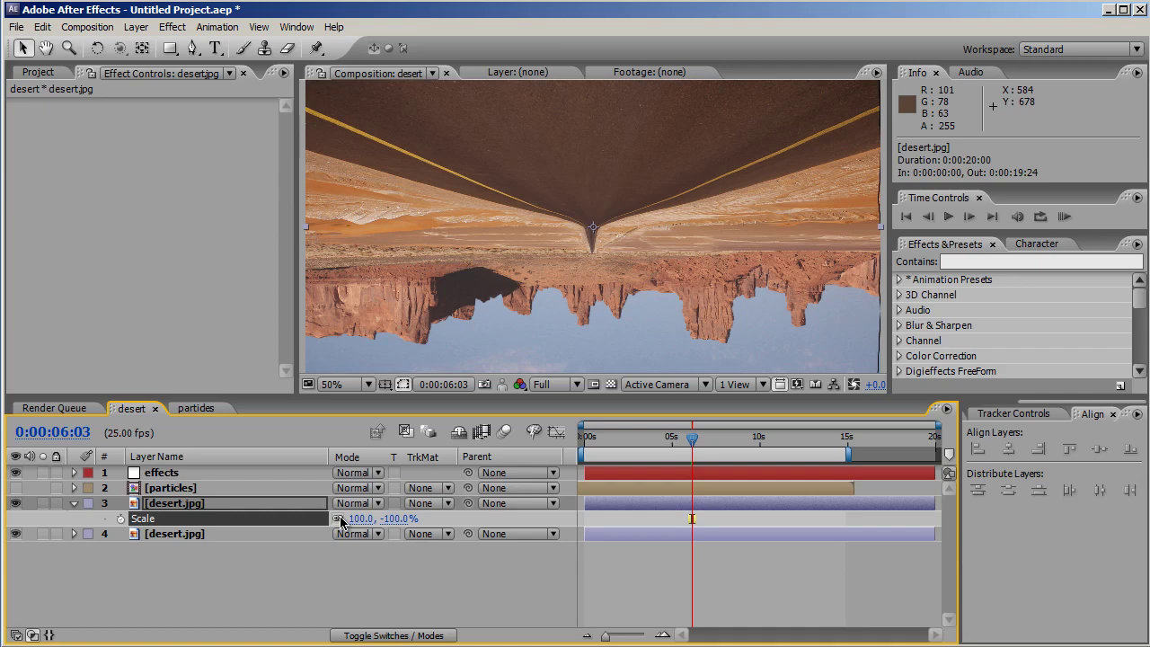
# - Lower the flipped copy's opacity to 20% and draw a thin closed mask across the road where it begins to widen
pyautogui.press('t')
pyautogui.moveTo(341, 520); pyautogui.dragTo(271, 525)
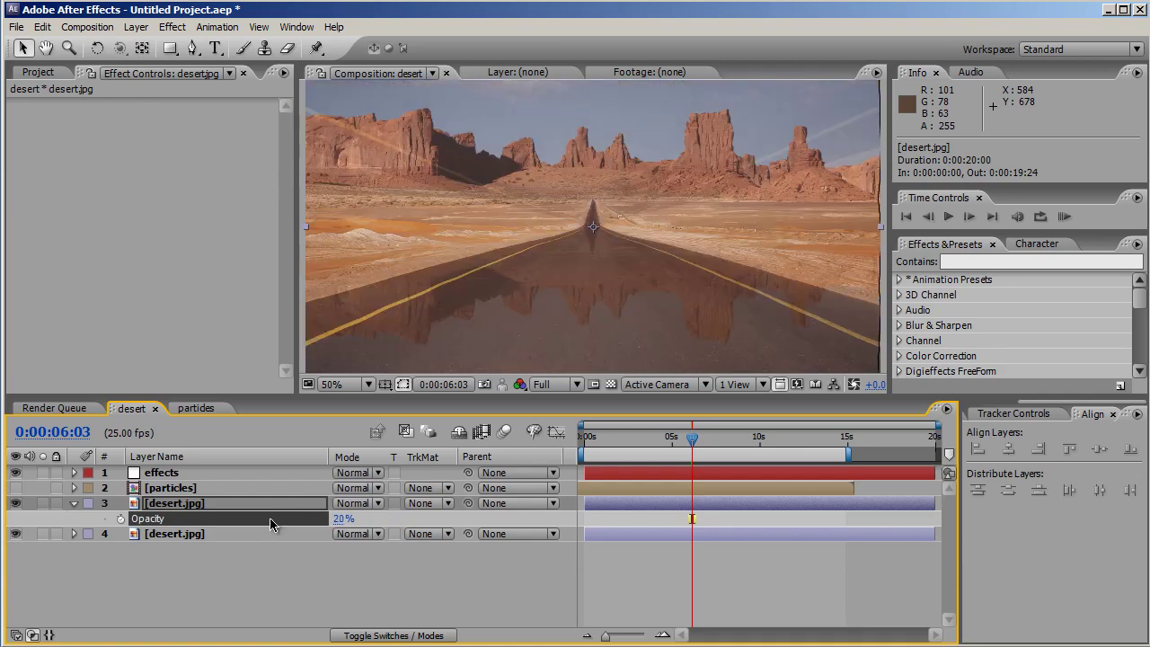
pyautogui.click(345, 384)
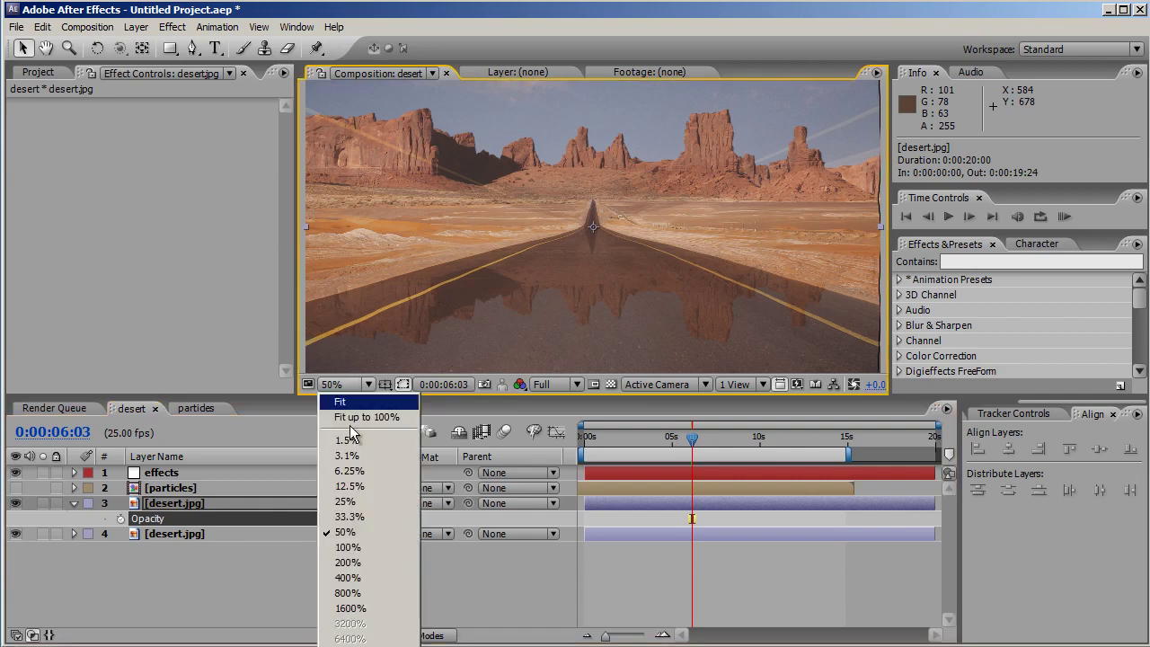
pyautogui.click(355, 547)
pyautogui.click(366, 386)
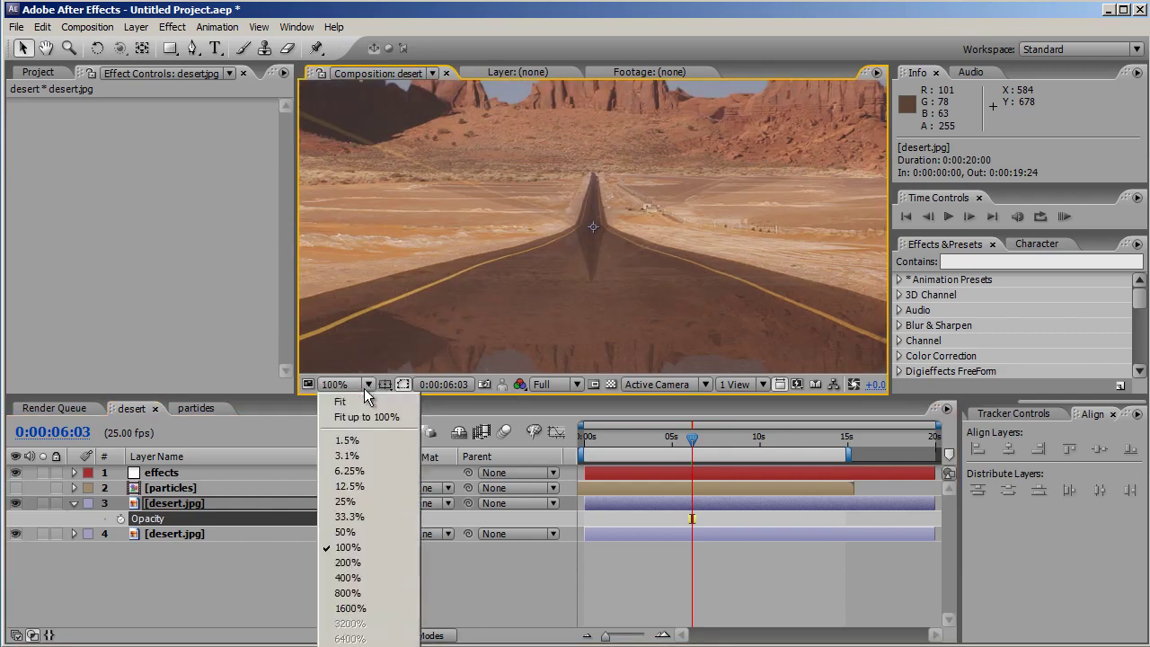
pyautogui.click(355, 563)
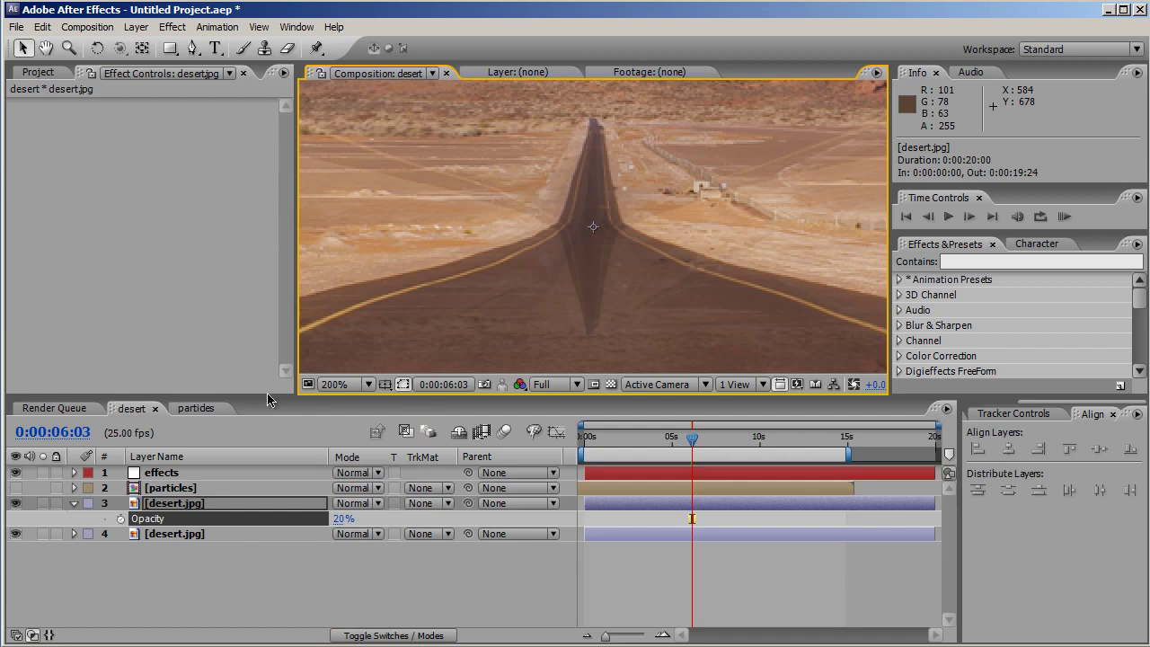
pyautogui.click(192, 50)
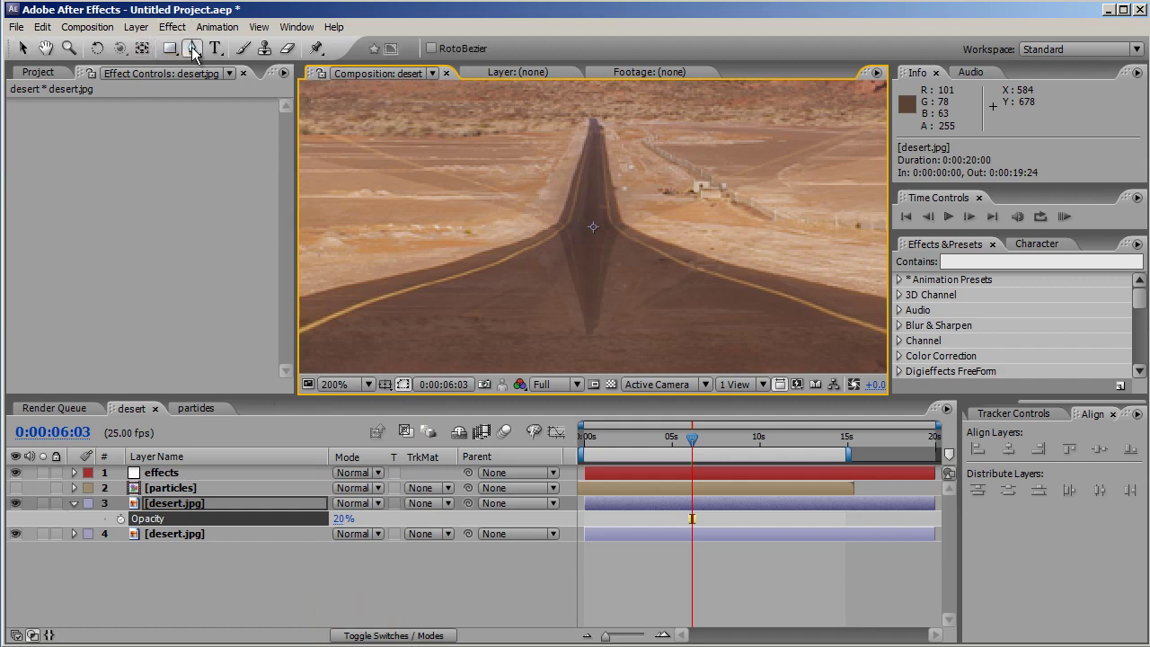
pyautogui.click(279, 504)
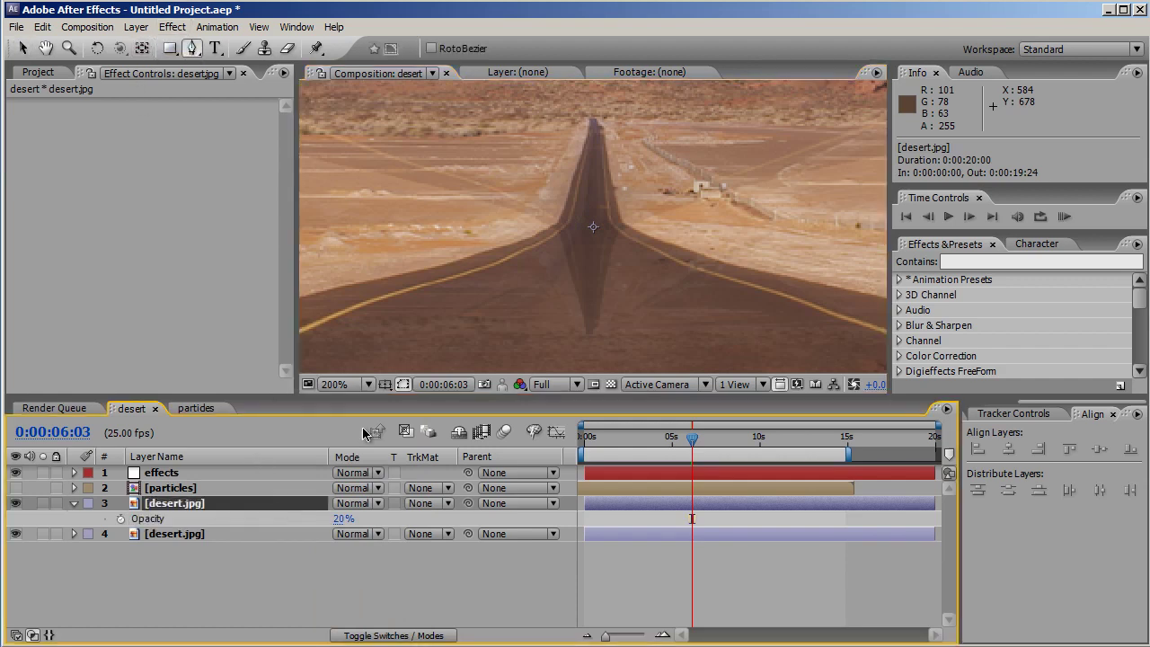
pyautogui.click(522, 242)
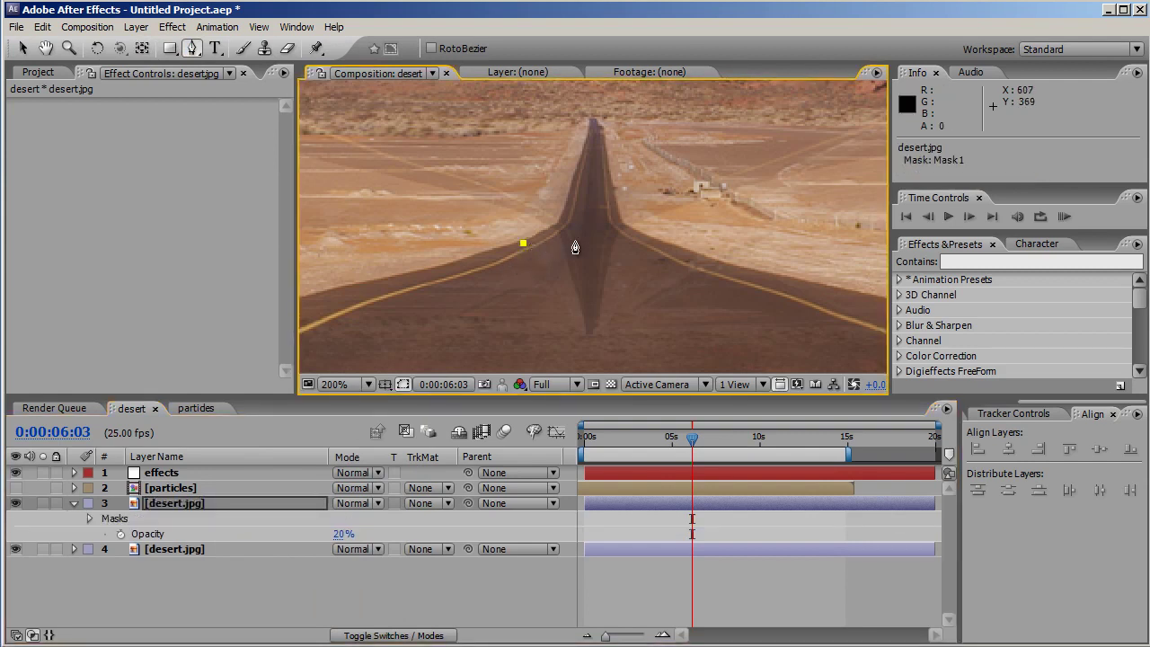
pyautogui.click(656, 242)
pyautogui.click(507, 248)
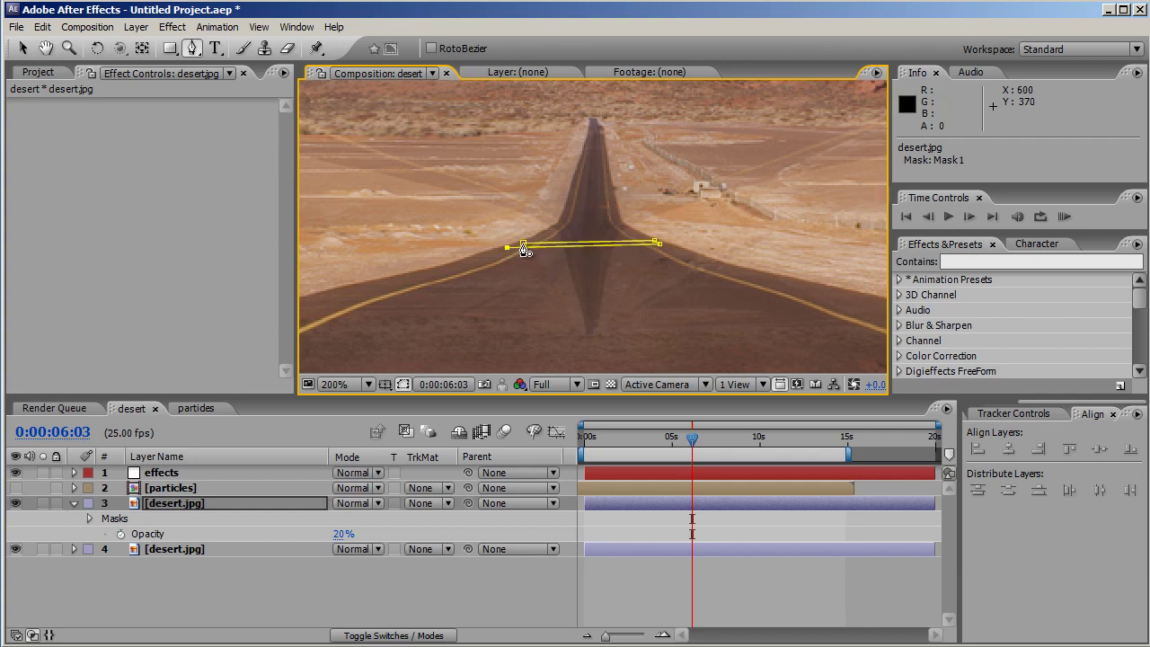
pyautogui.click(522, 243)
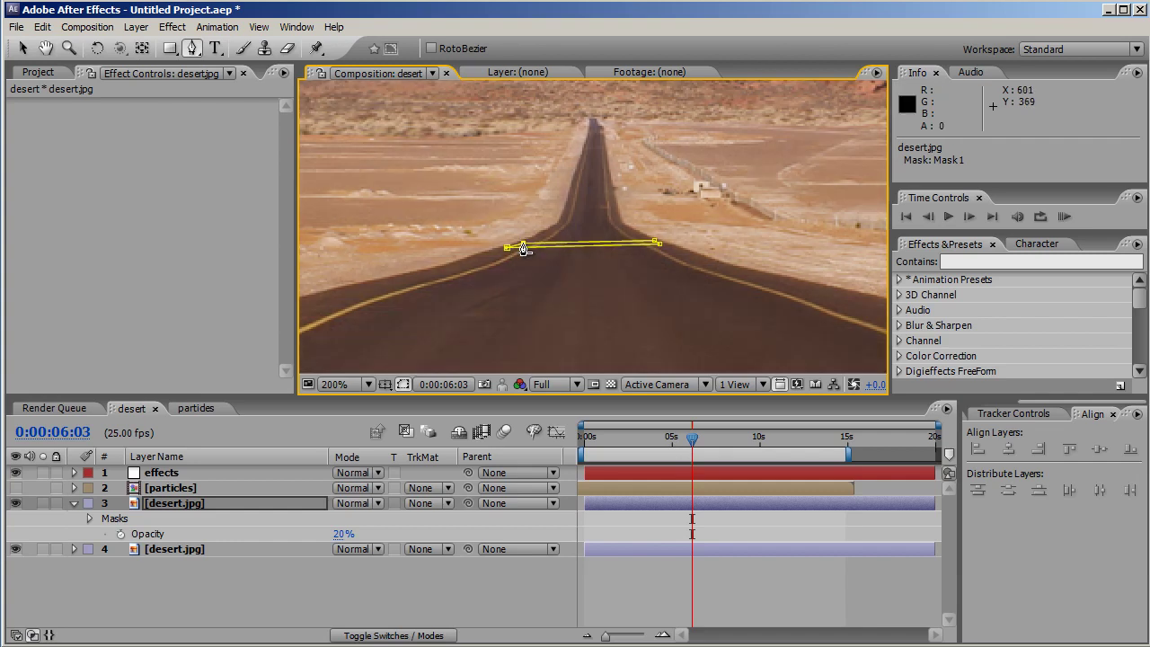
# - Draw a second thin closed mask across the road just below the first one, slightly wider to follow the road edges
pyautogui.click(489, 251)
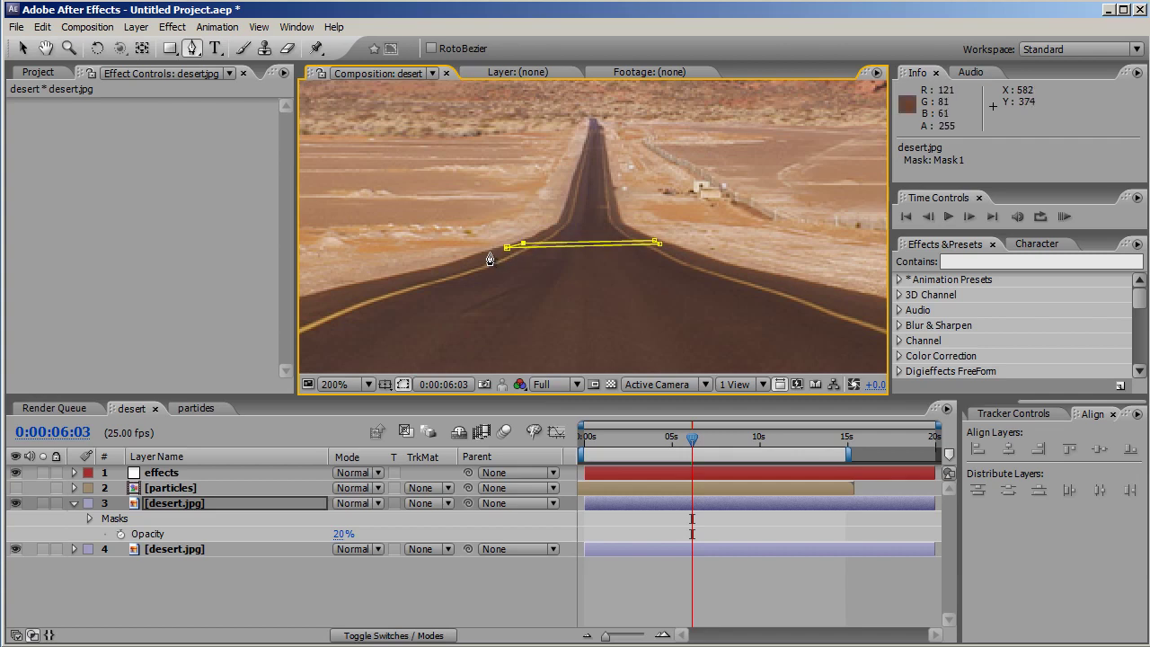
pyautogui.click(677, 249)
pyautogui.click(691, 254)
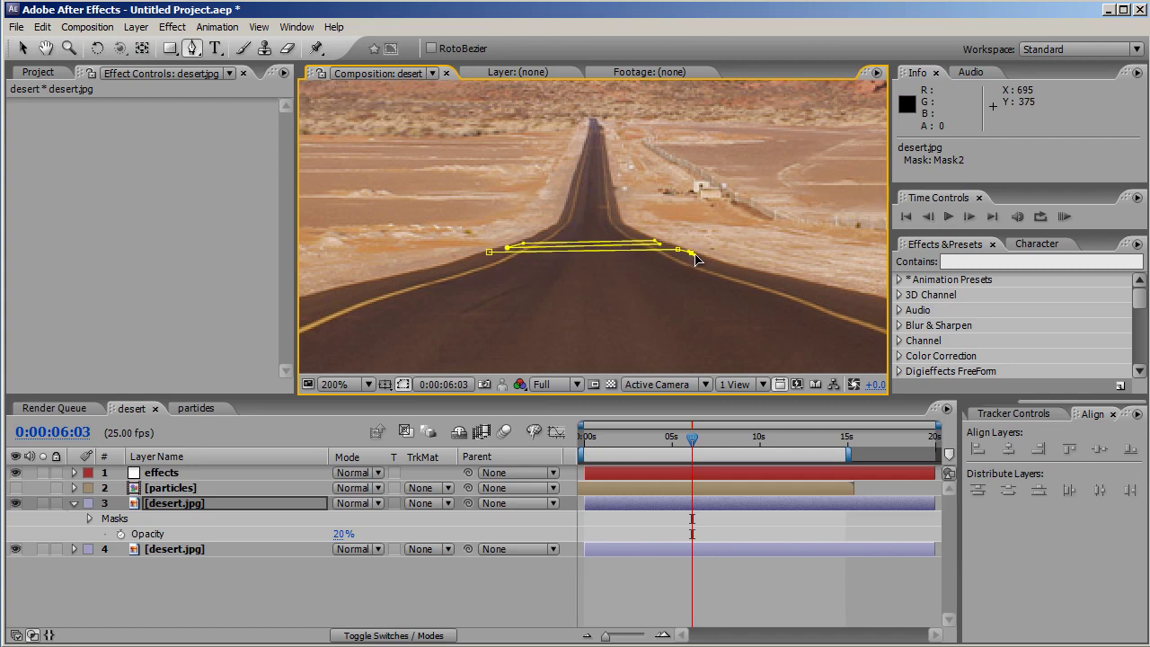
pyautogui.click(473, 258)
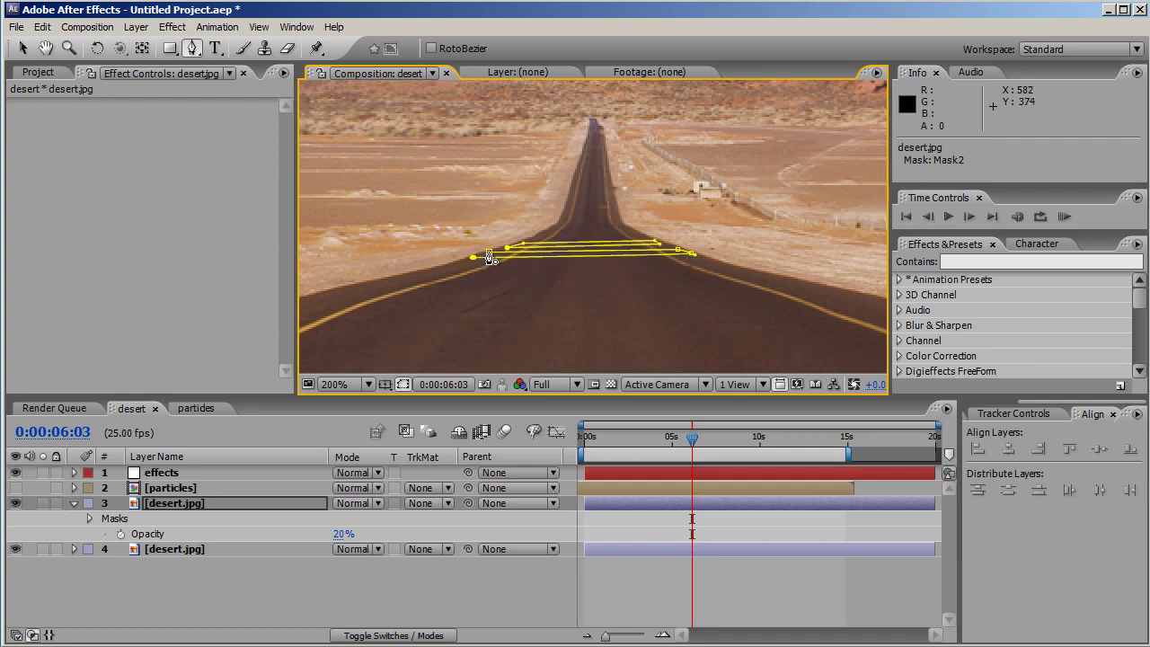
pyautogui.click(489, 254)
# - Draw a third, wider thin mask strip across the road just below the second mask and close it
pyautogui.click(453, 262)
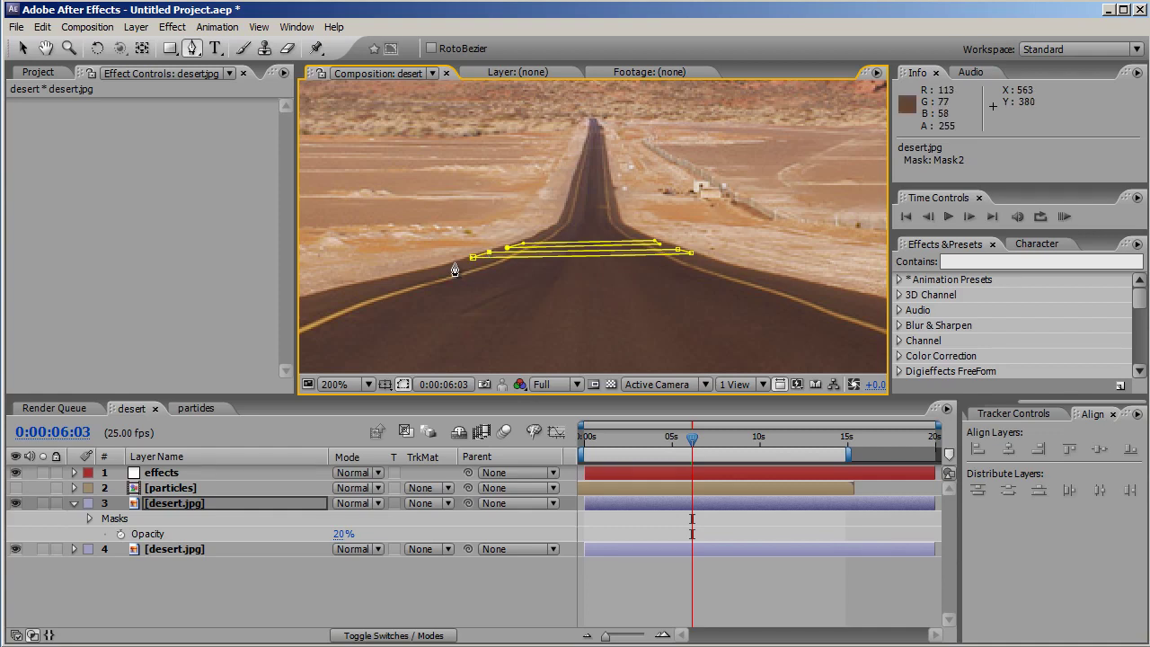
pyautogui.click(707, 259)
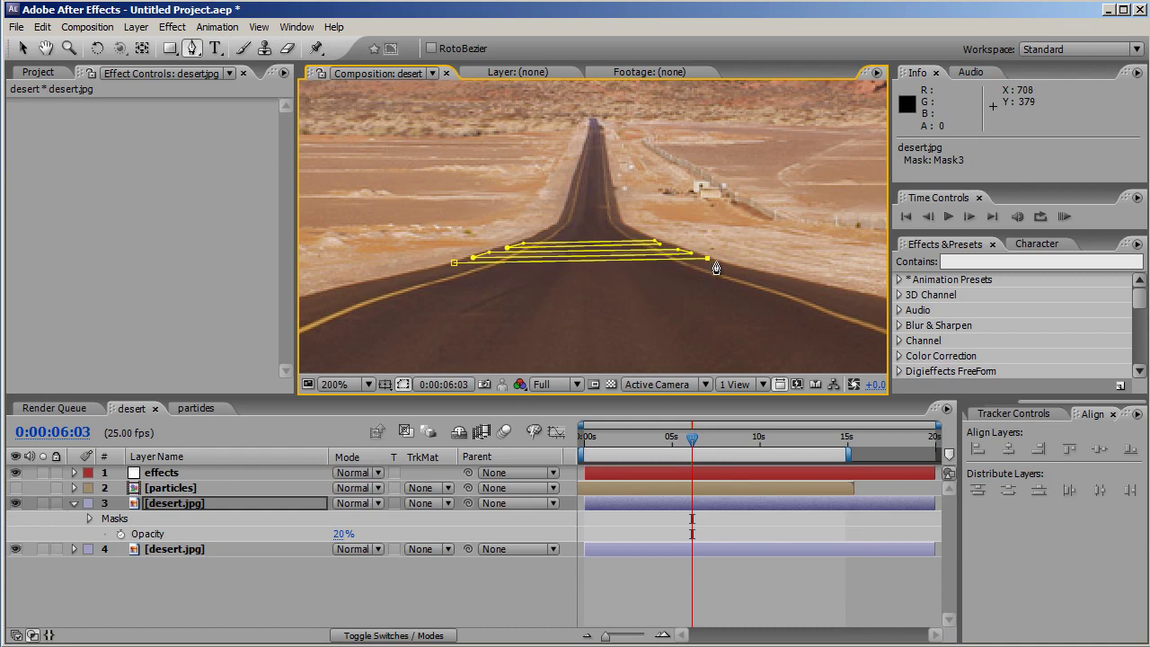
pyautogui.click(714, 261)
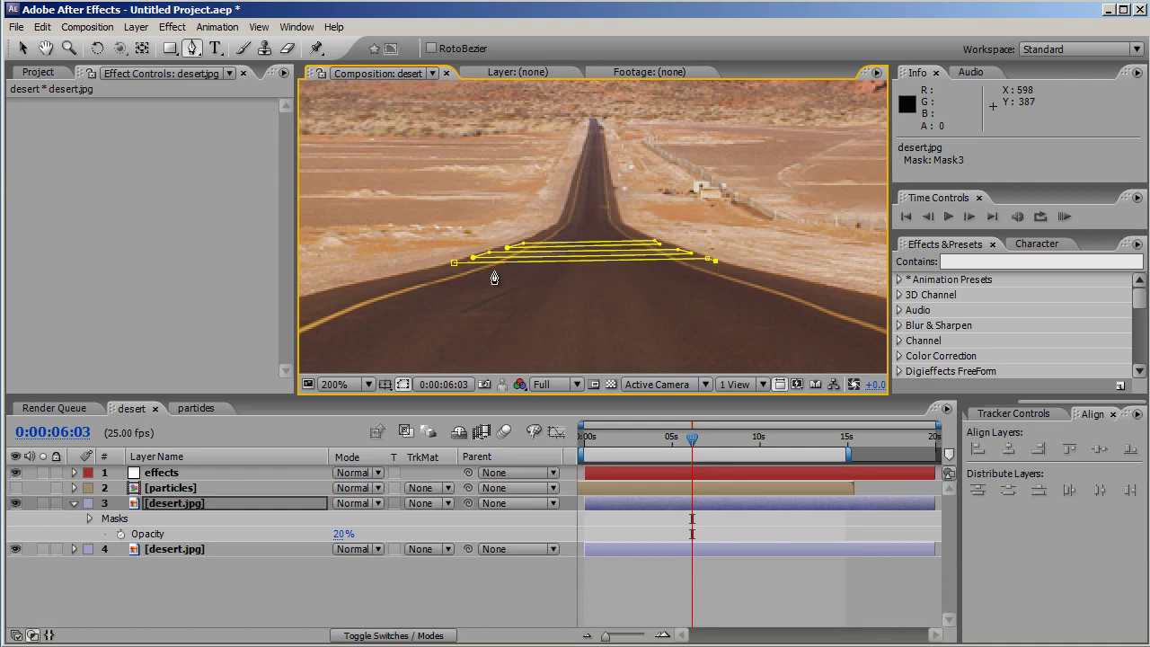
pyautogui.click(439, 268)
pyautogui.click(454, 263)
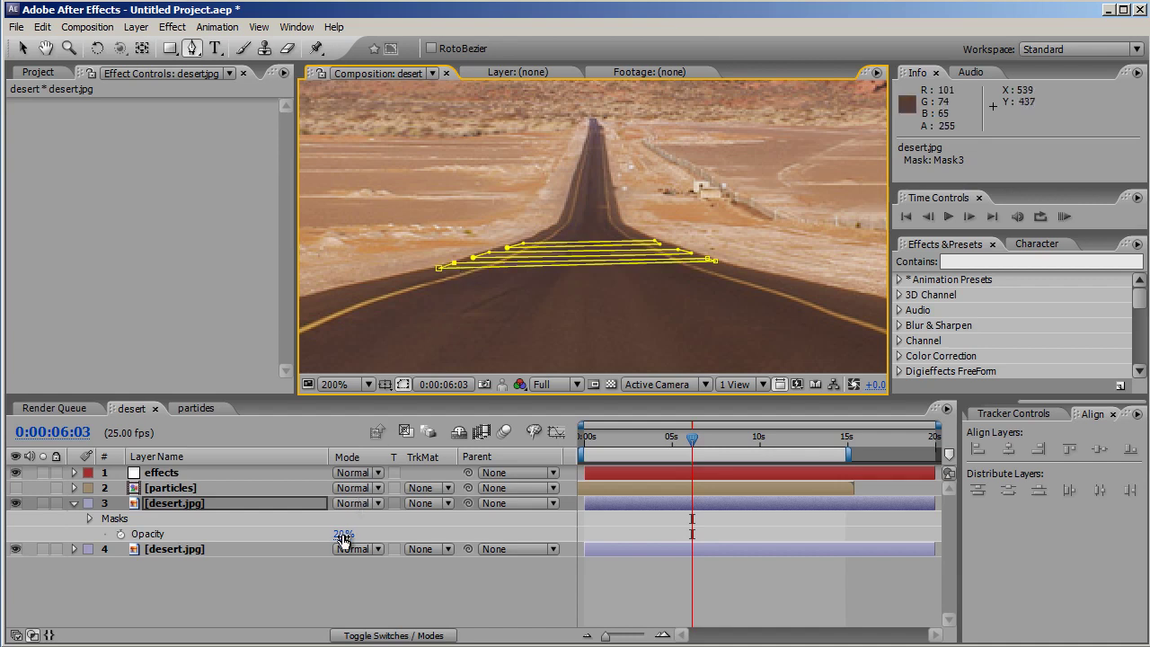
# - Restore the masked, flipped desert.jpg layer's opacity to 100%
pyautogui.moveTo(344, 534); pyautogui.dragTo(431, 534)
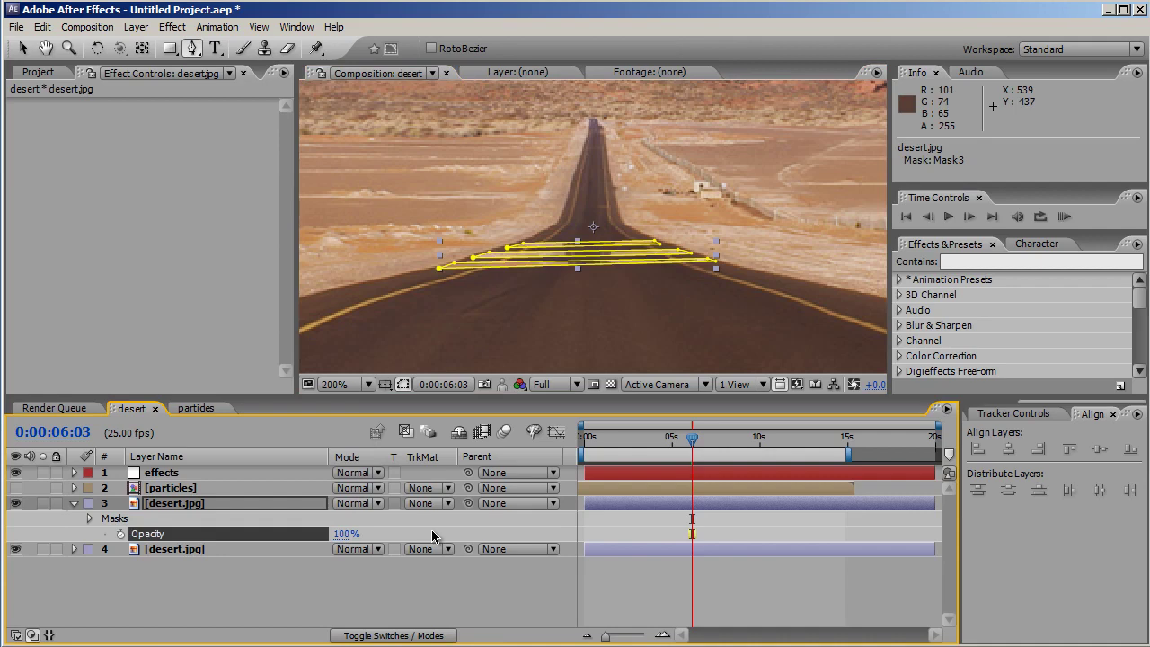
pyautogui.click(346, 383)
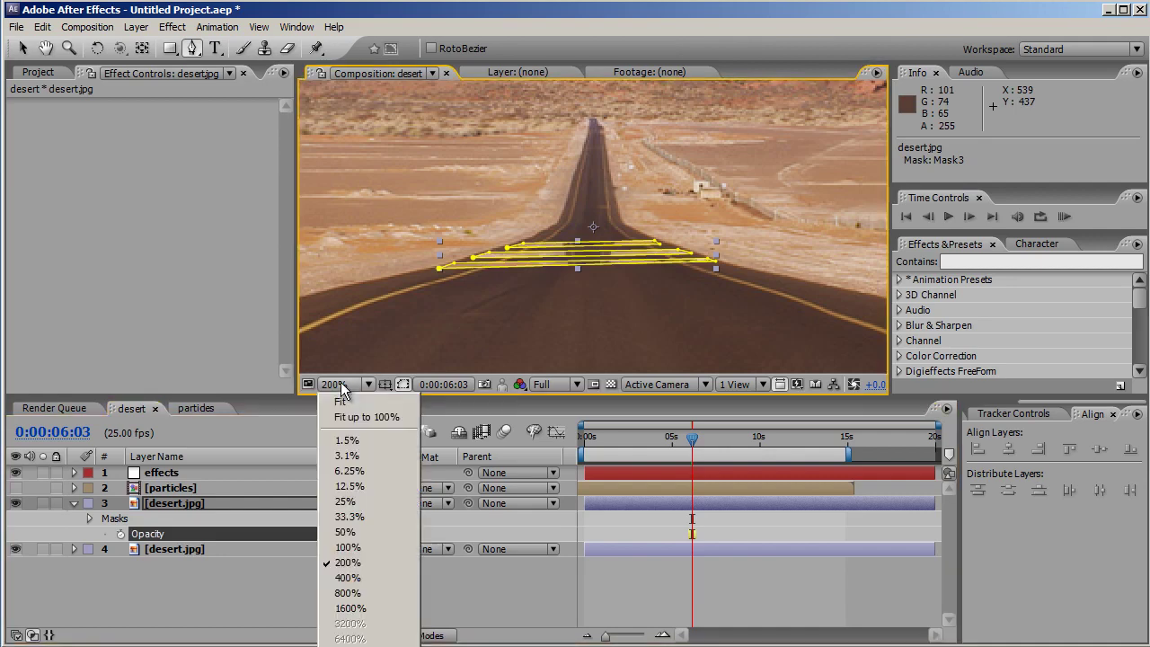
pyautogui.click(361, 532)
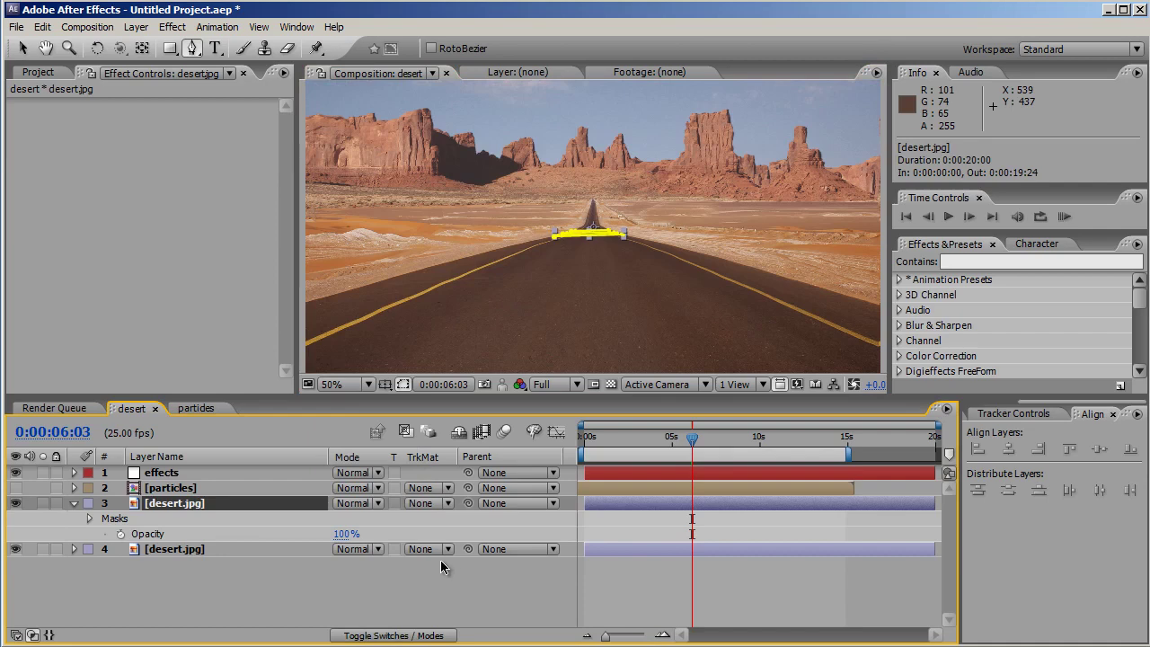
# - Reveal the flipped layer's mask properties and add the expression wiggle(1,2); to Mask 1's Mask Expansion
pyautogui.press('m')
pyautogui.press('m')
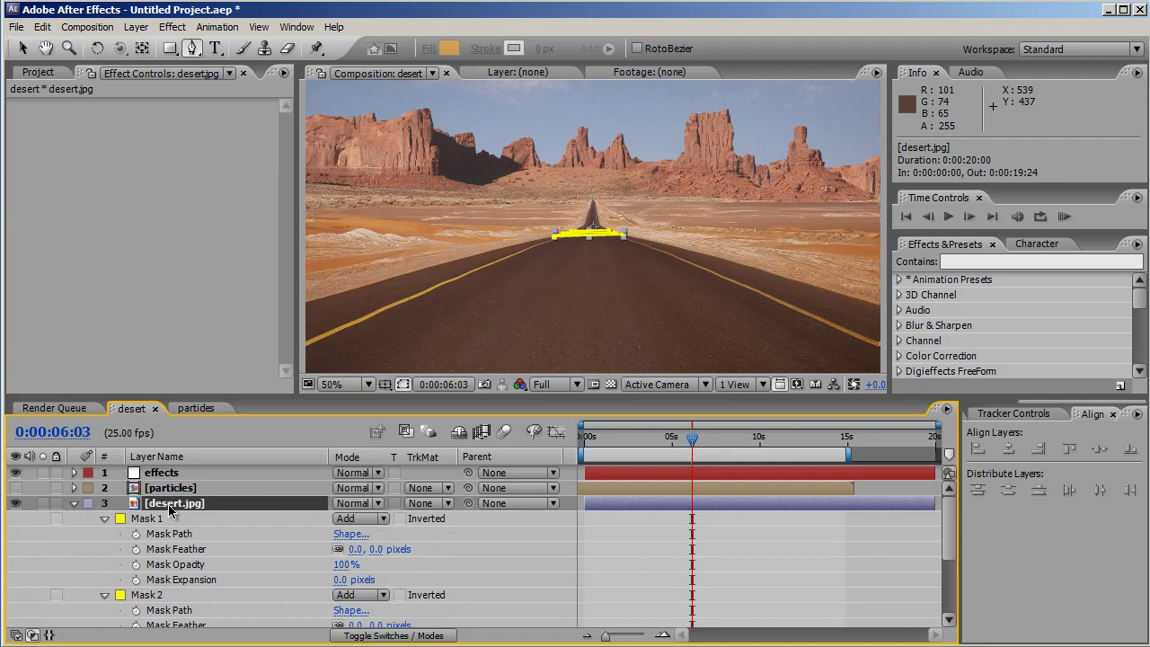
pyautogui.keyDown('alt'); pyautogui.click(136, 580); pyautogui.keyUp('alt')
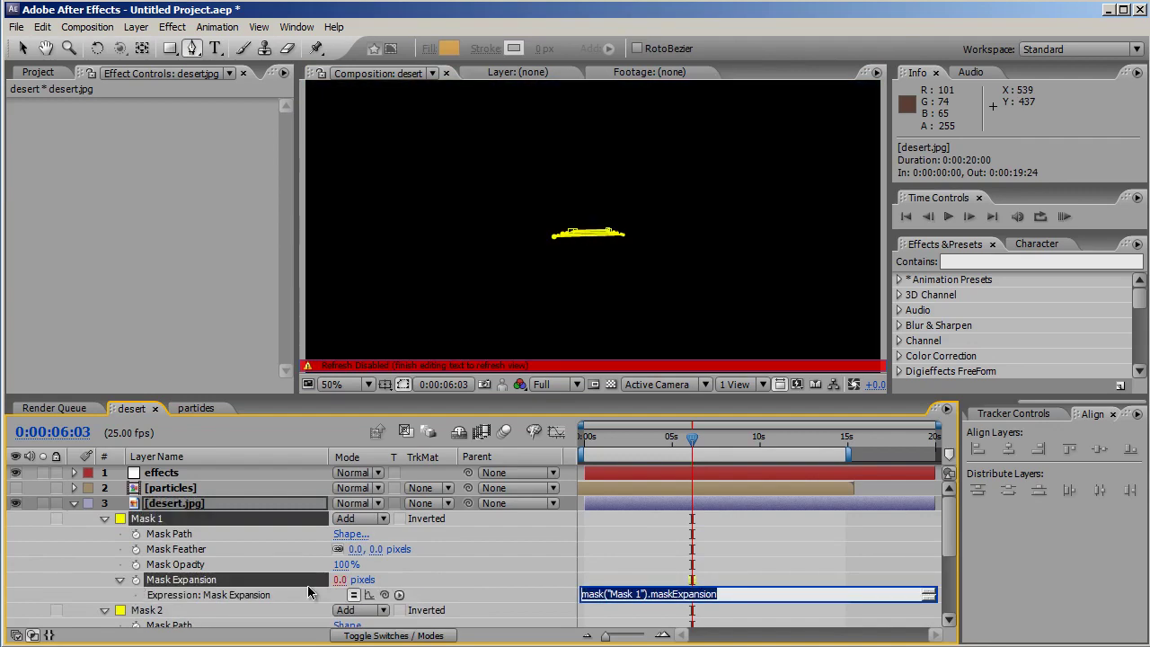
pyautogui.write('wigg')
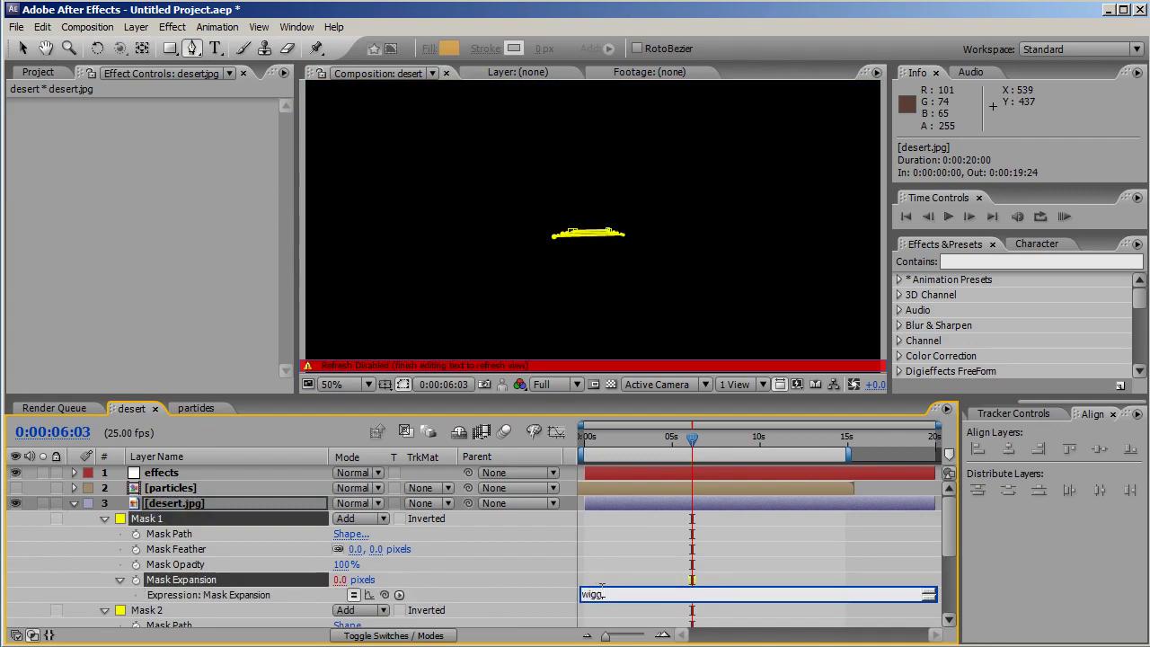
pyautogui.write('le(1,2);')
pyautogui.click(657, 580)
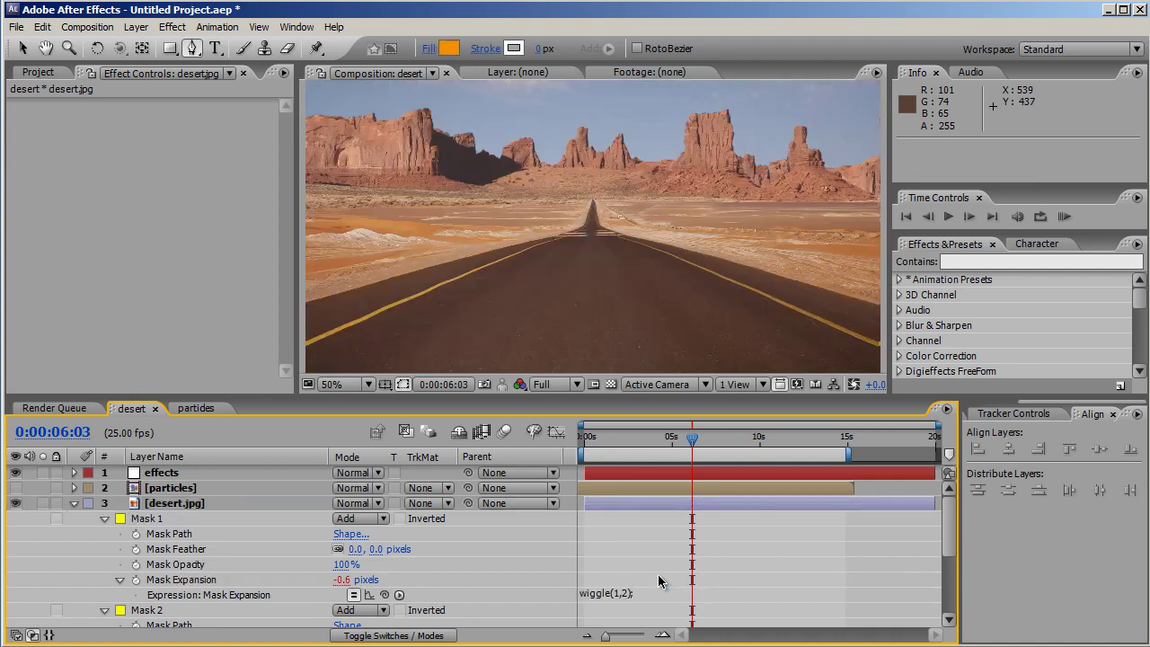
# - Add the expression wiggle(1.2,2.3) to Mask 2's Mask Expansion on the flipped desert.jpg layer
pyautogui.moveTo(952, 550); pyautogui.dragTo(943, 579)
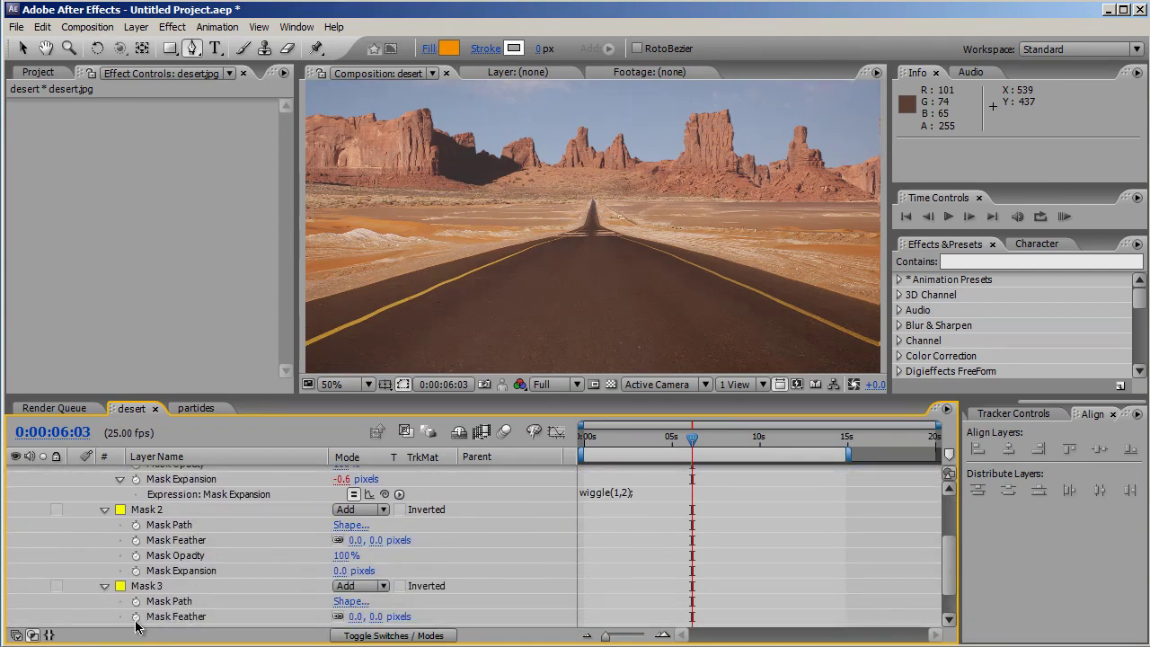
pyautogui.keyDown('alt'); pyautogui.click(135, 570); pyautogui.keyUp('alt')
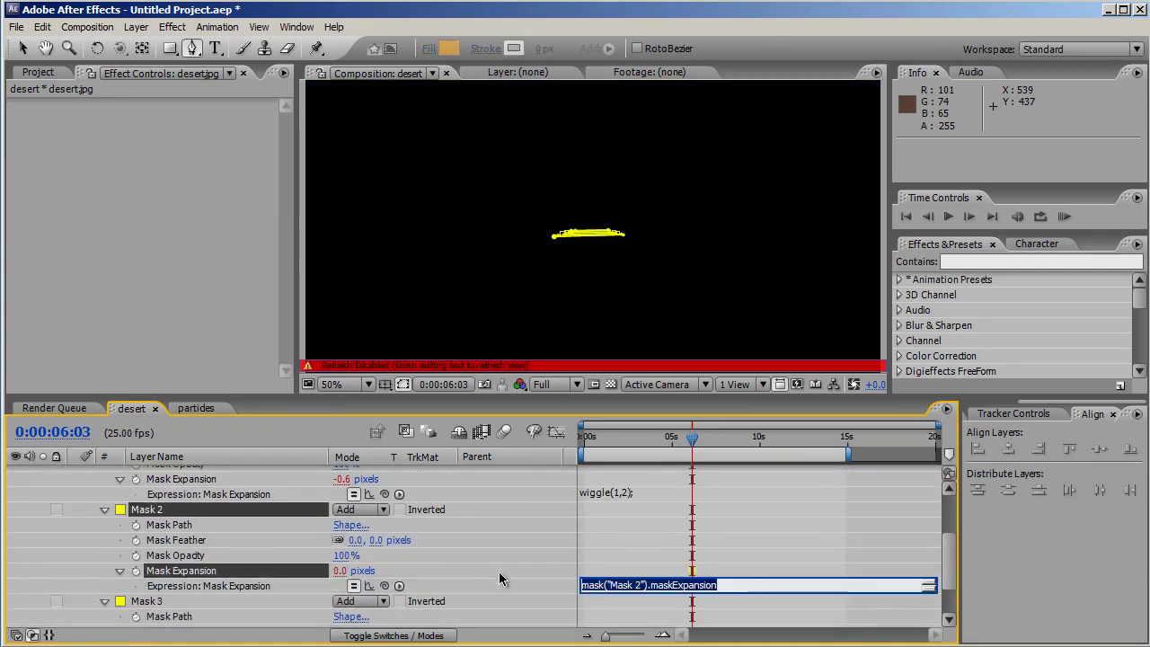
pyautogui.write('wiggle(1.2')
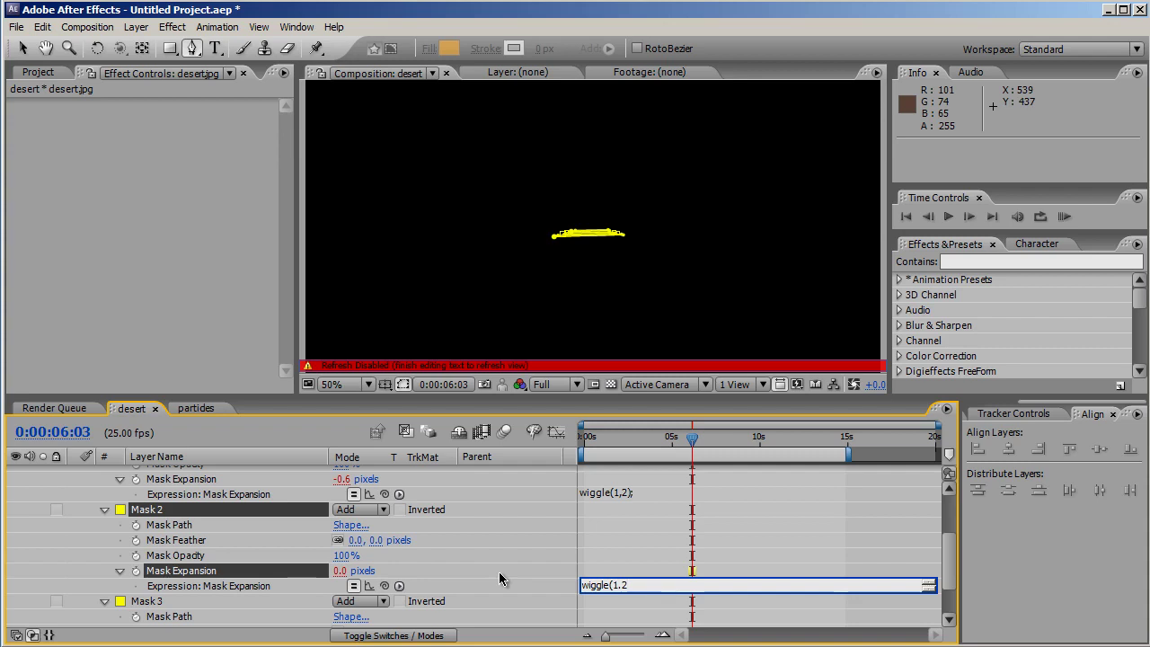
pyautogui.write(',2.3)')
pyautogui.click(581, 561)
# - Add the expression wiggle(1.8,1.9) to Mask 3's Mask Expansion on the flipped desert.jpg layer
pyautogui.moveTo(950, 579); pyautogui.dragTo(945, 608)
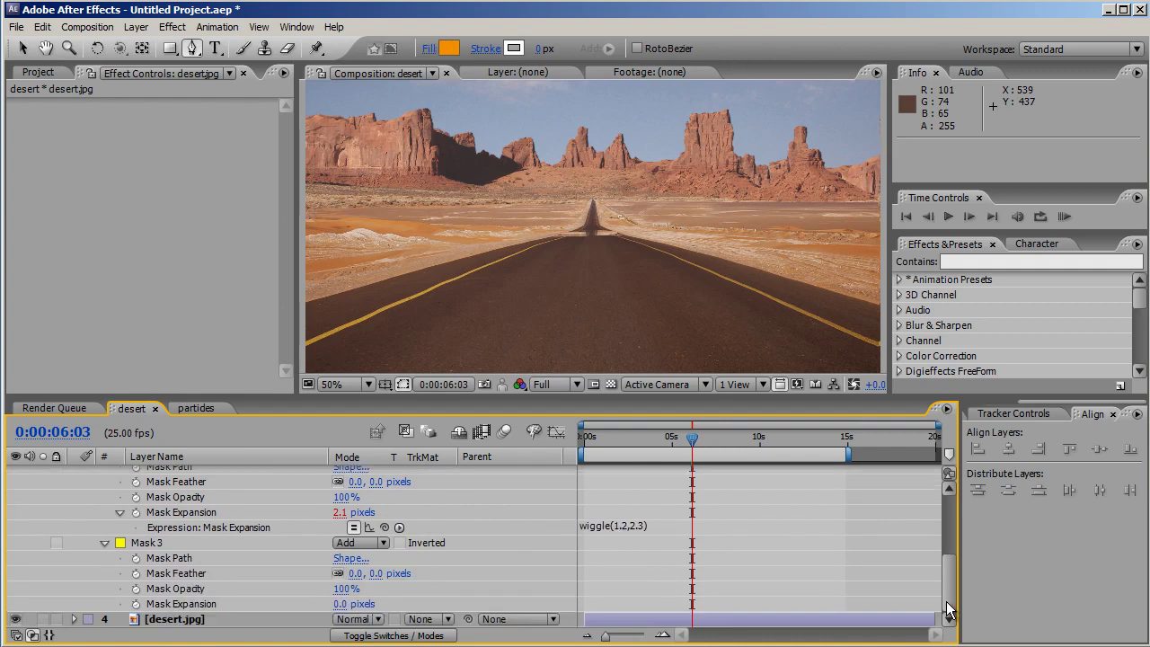
pyautogui.keyDown('alt'); pyautogui.click(136, 604); pyautogui.keyUp('alt')
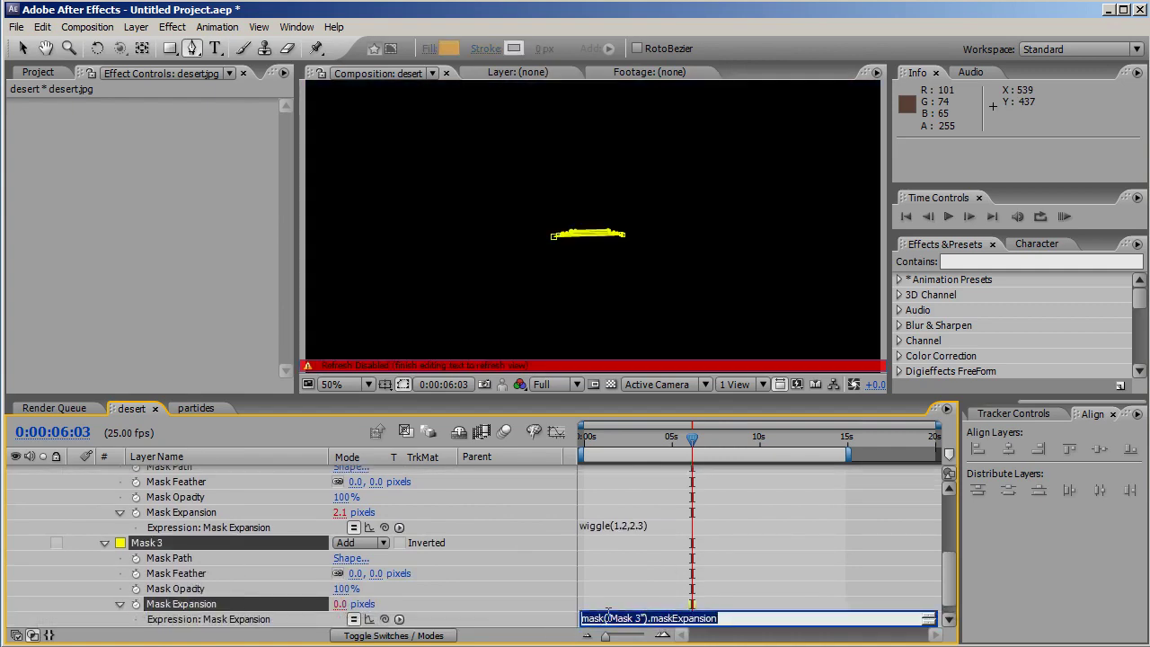
pyautogui.write('wiggle(')
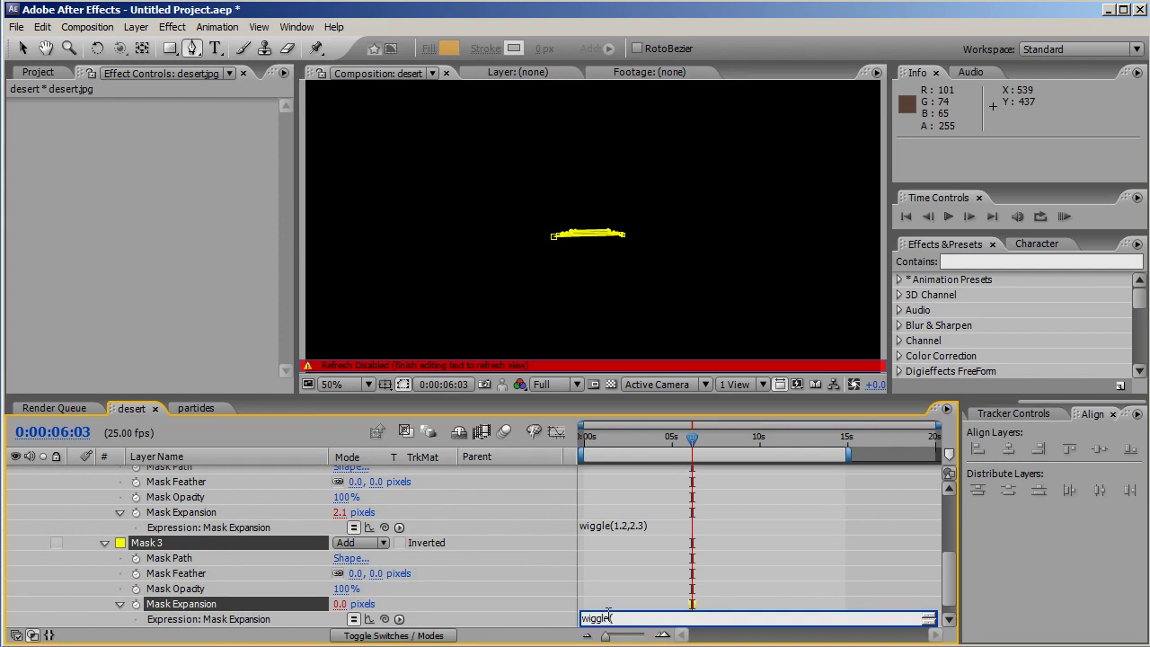
pyautogui.write('1.8, 1.9)')
pyautogui.click(672, 605)
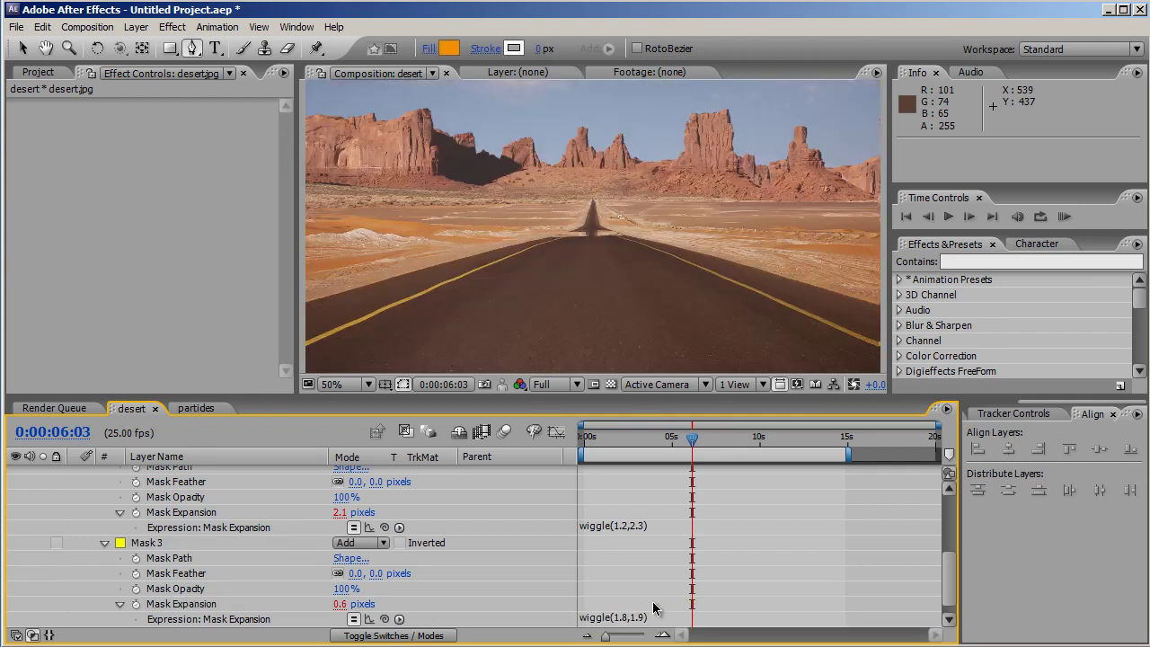
# - Run a RAM preview of the wiggling road reflections, stop it, and collapse the flipped desert.jpg layer's properties
pyautogui.click(1064, 217)
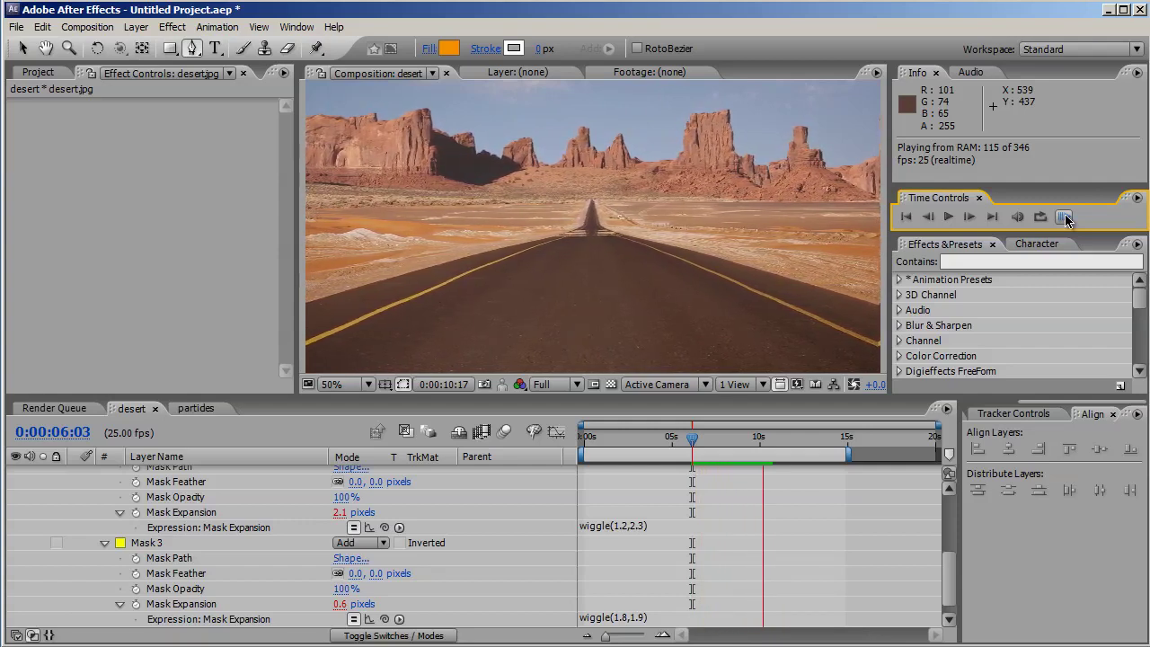
pyautogui.click(1064, 216)
pyautogui.scroll(5, 501, 550)
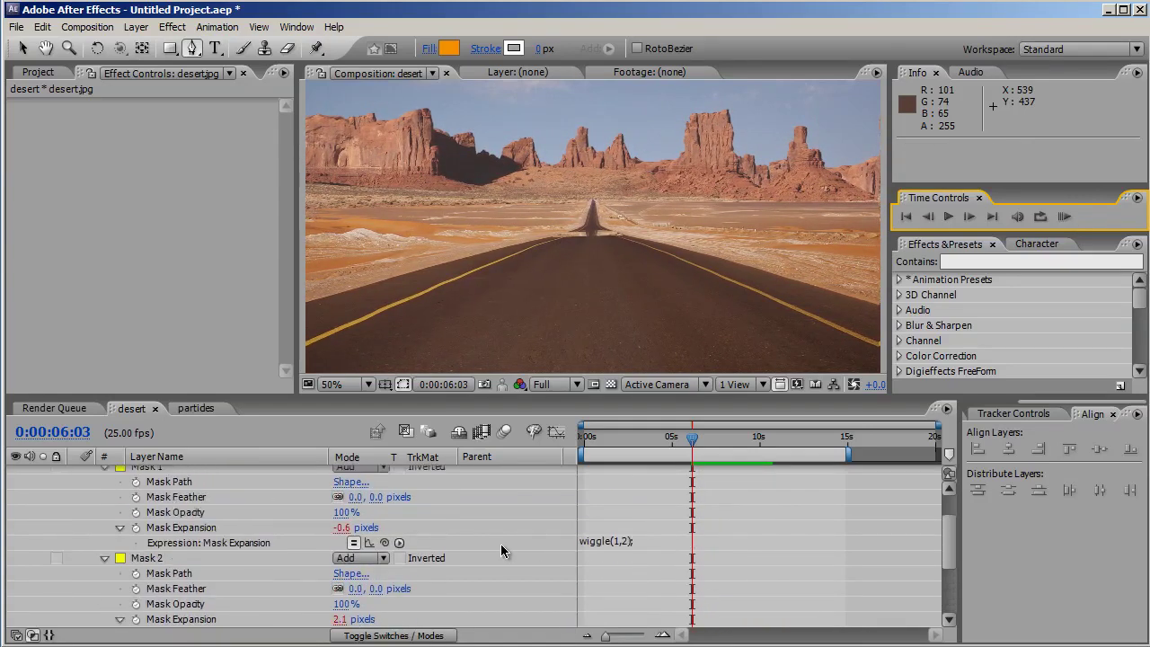
pyautogui.click(74, 504)
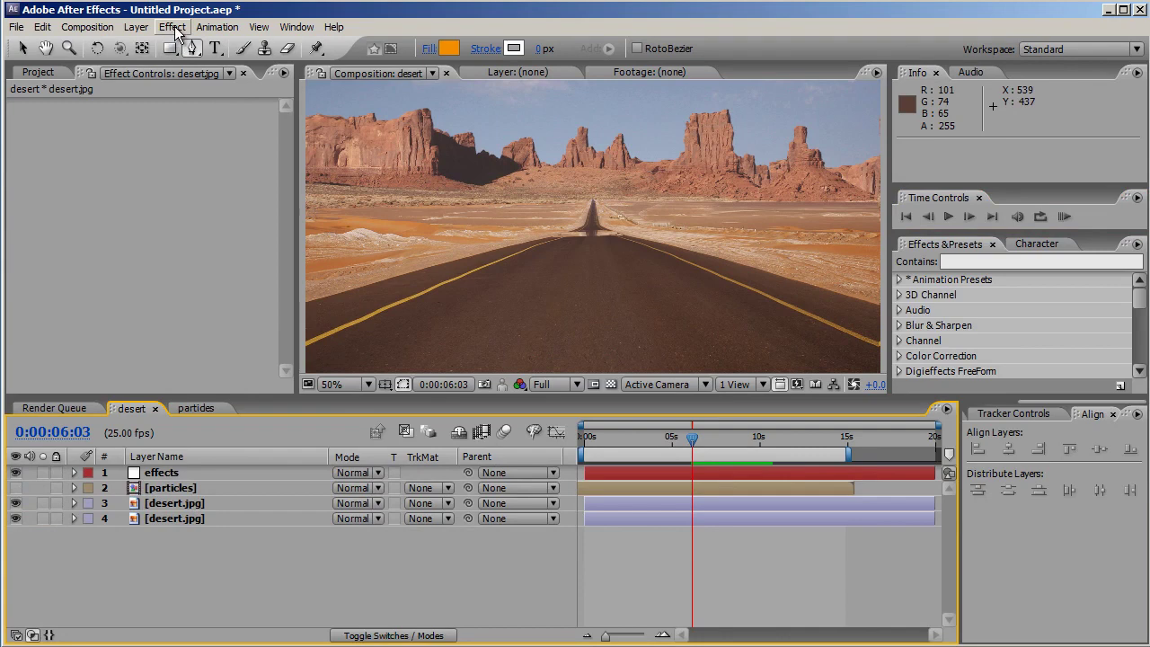
# - Create a black 1280 x 720 solid above all other layers and rename it sun
pyautogui.click(138, 28)
pyautogui.moveTo(145, 45)
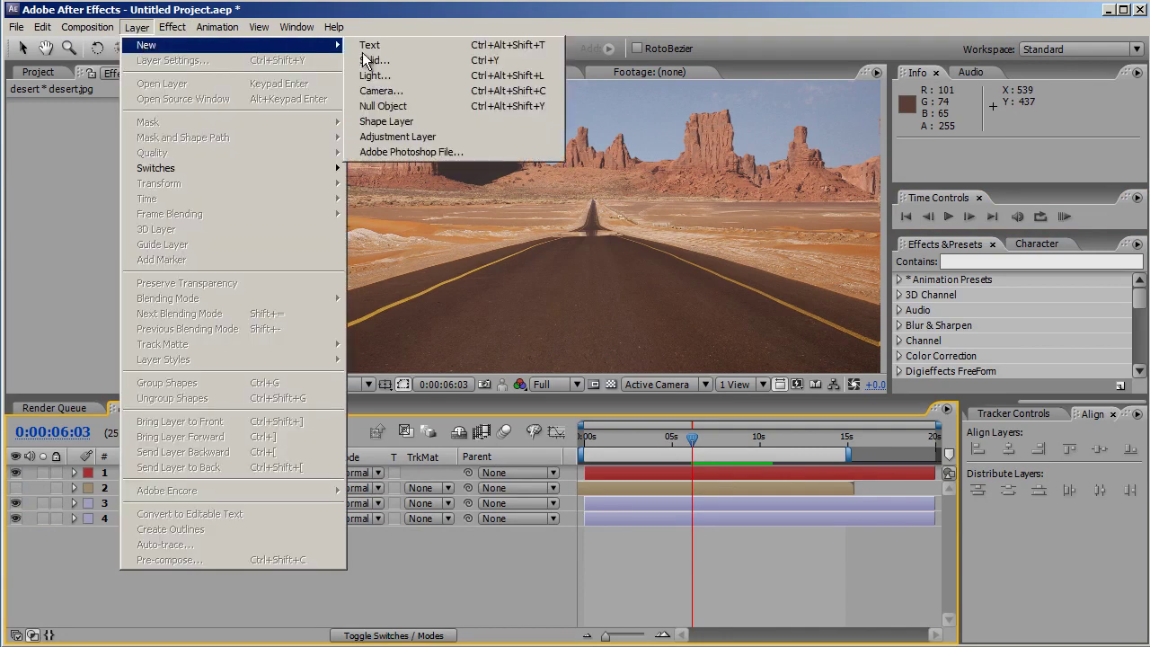
pyautogui.click(399, 60)
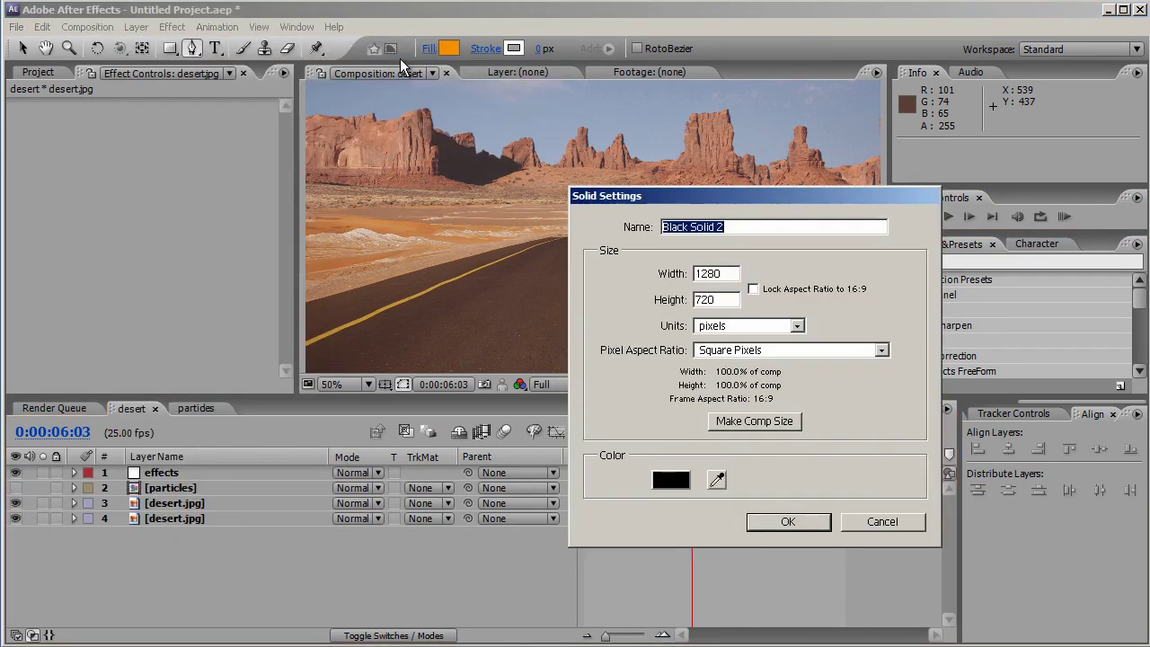
pyautogui.click(782, 521)
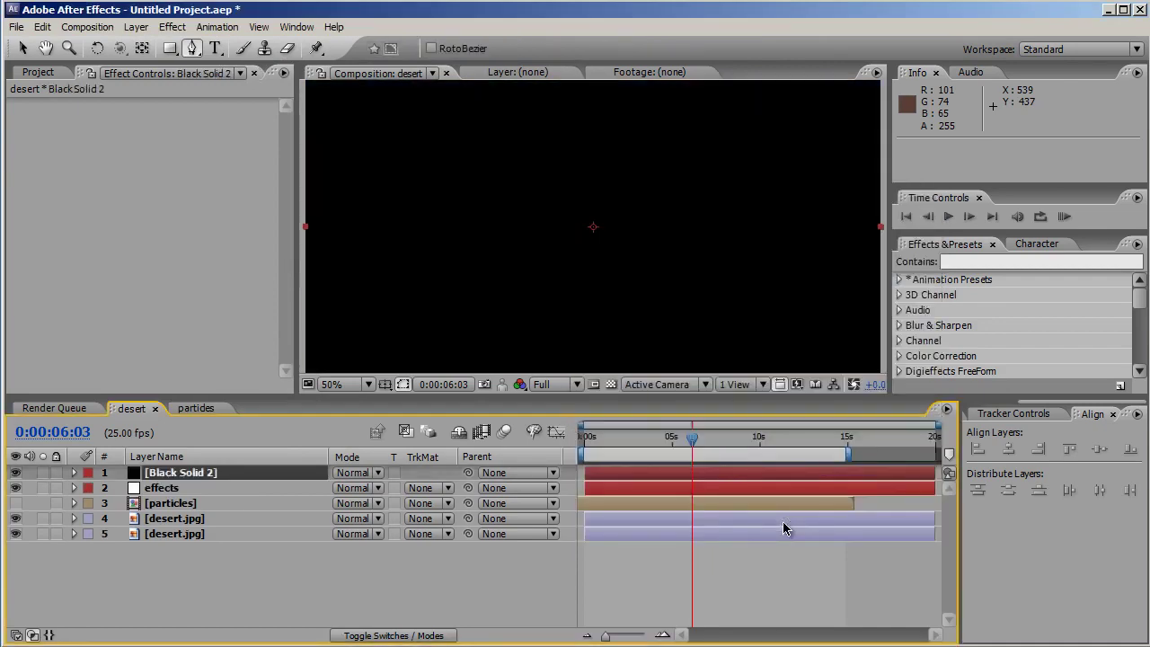
pyautogui.press('Return')
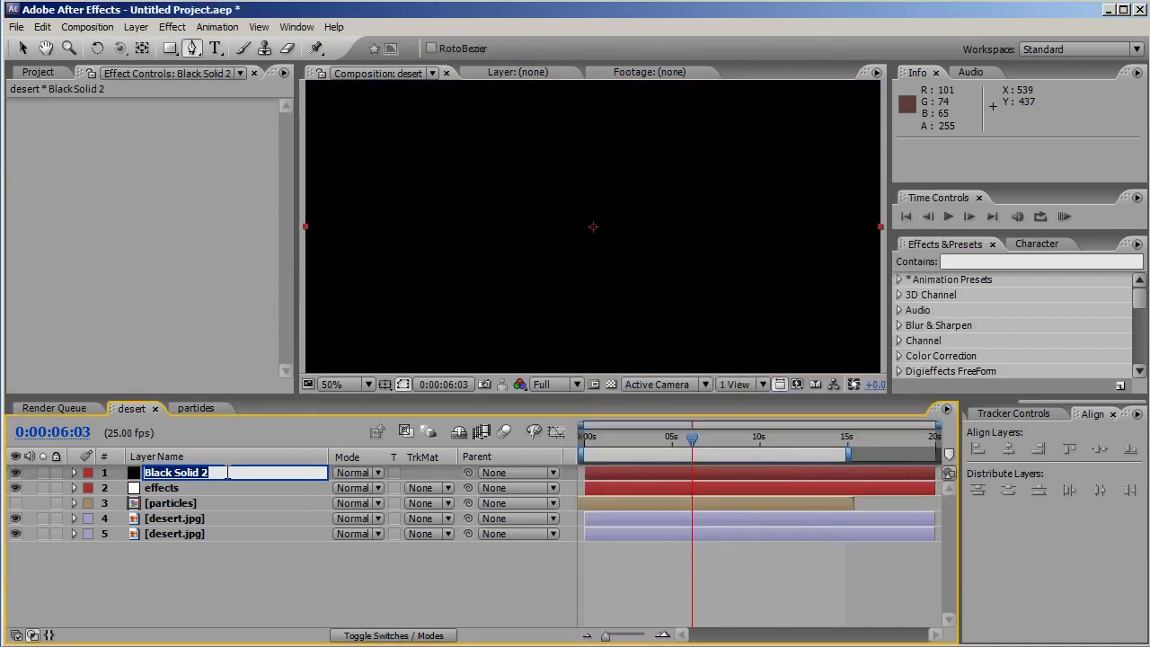
pyautogui.write('sun')
pyautogui.press('Return')
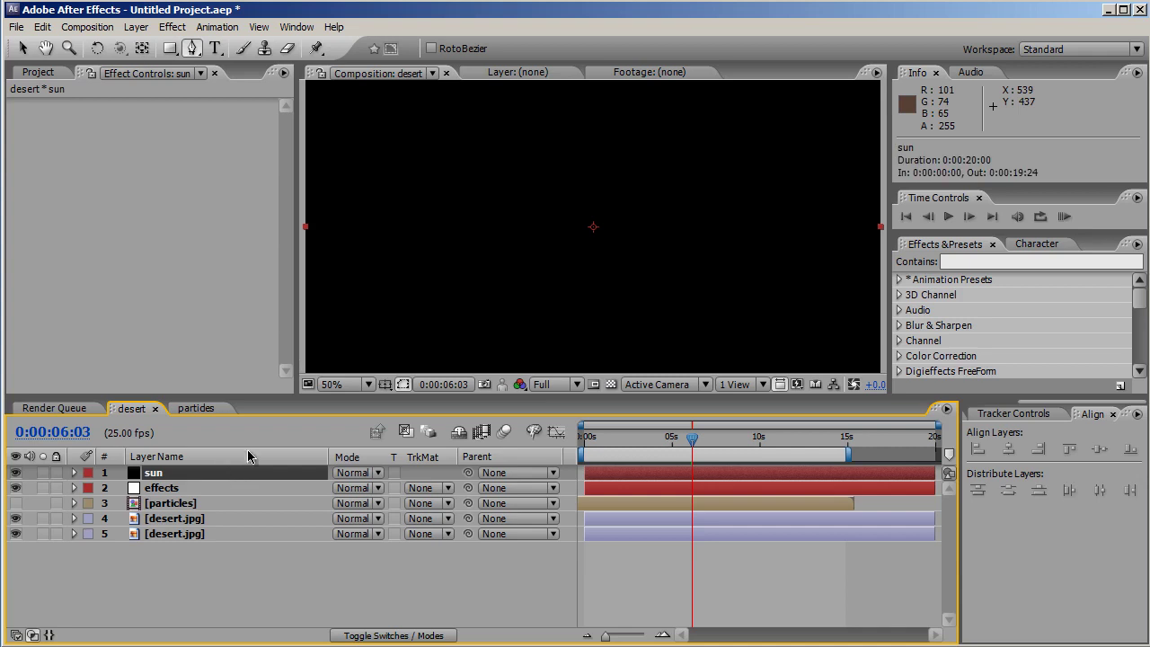
# - Apply the Lens Flare effect to the sun layer with the 105mm Prime lens type
pyautogui.click(175, 30)
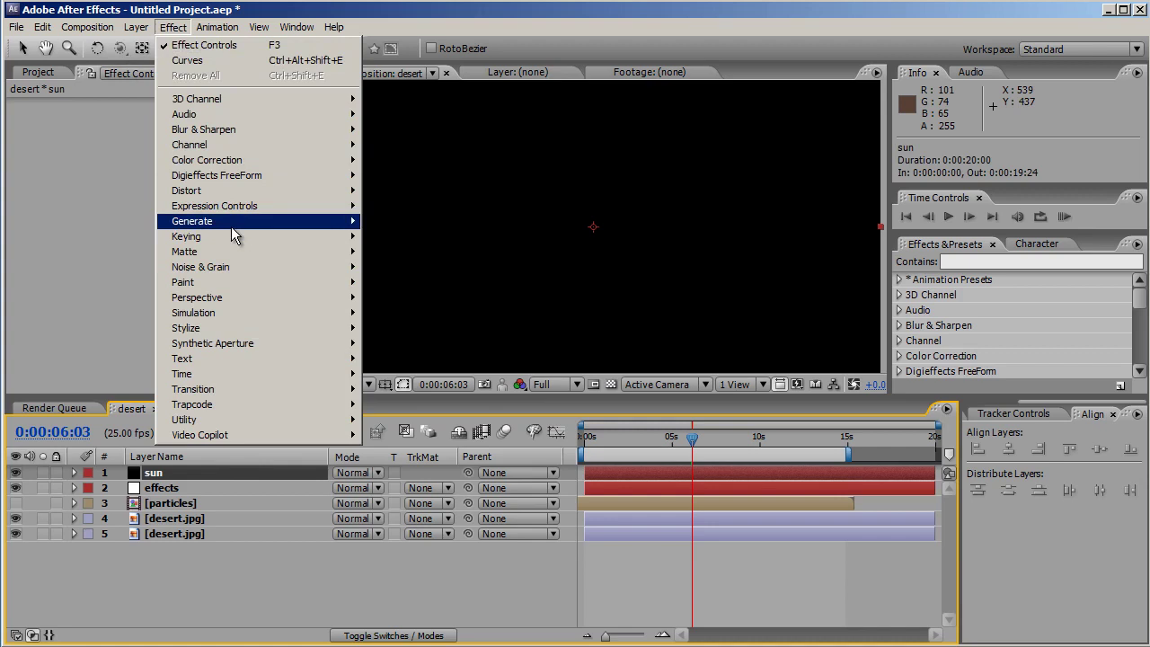
pyautogui.moveTo(270, 221)
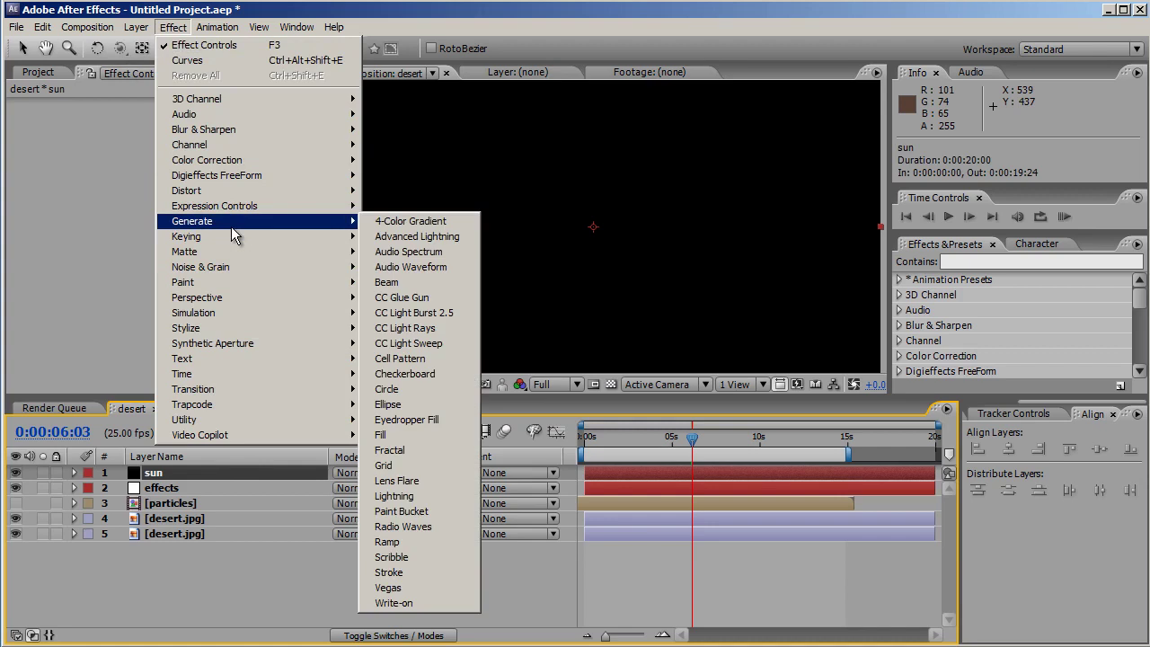
pyautogui.click(391, 482)
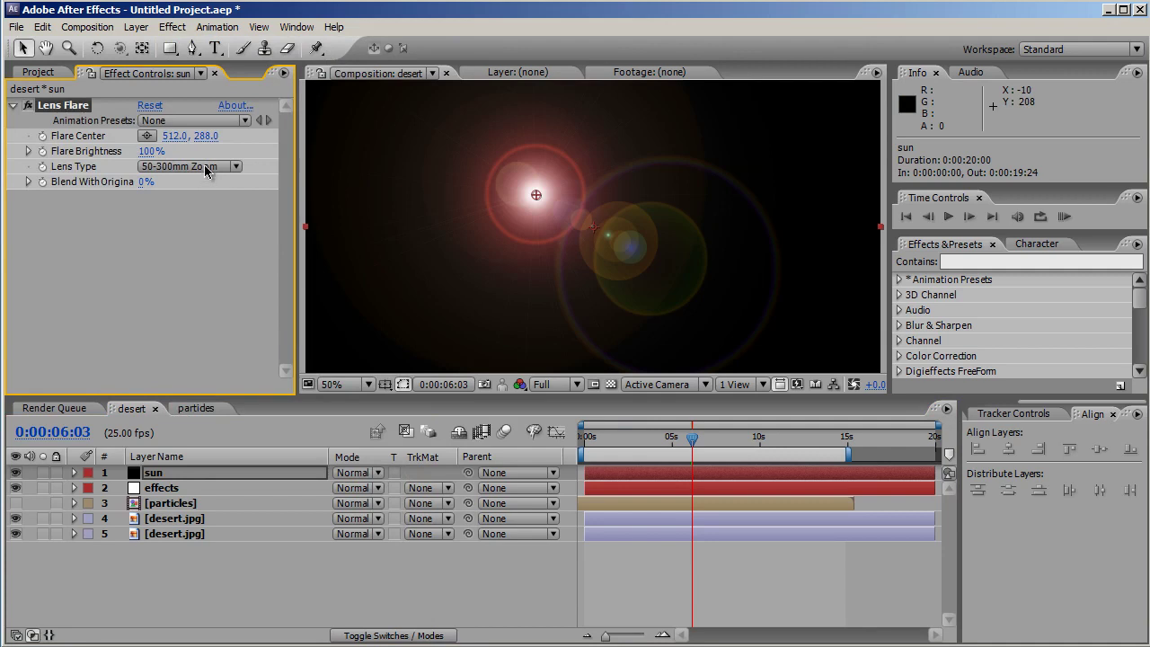
pyautogui.click(238, 167)
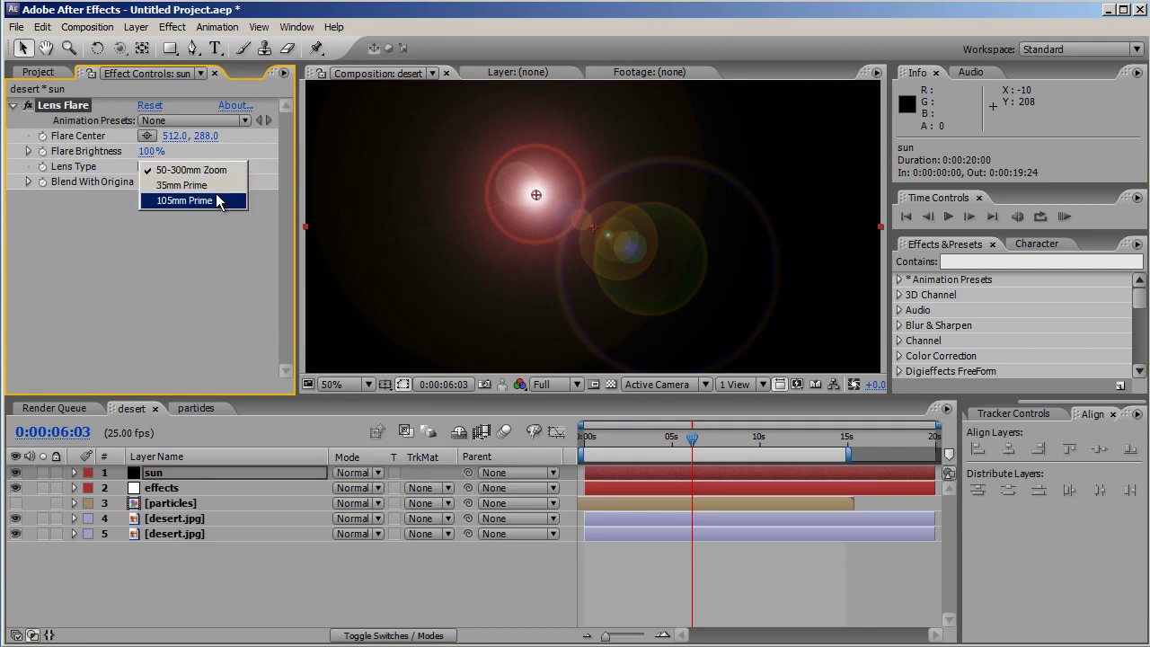
pyautogui.click(215, 198)
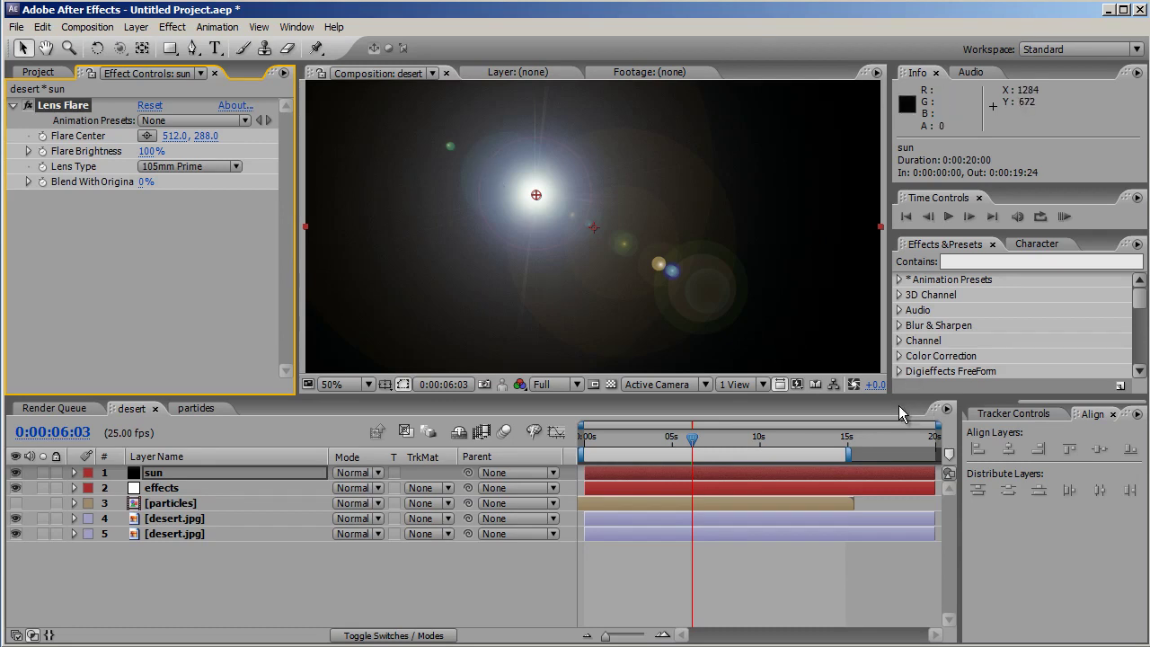
# - Move the flare center just outside the image's upper-left corner, about -22, -14, and set the sun layer's blending mode to Screen
pyautogui.moveTo(898, 406); pyautogui.dragTo(893, 474)
pyautogui.moveTo(557, 230); pyautogui.dragTo(316, 97)
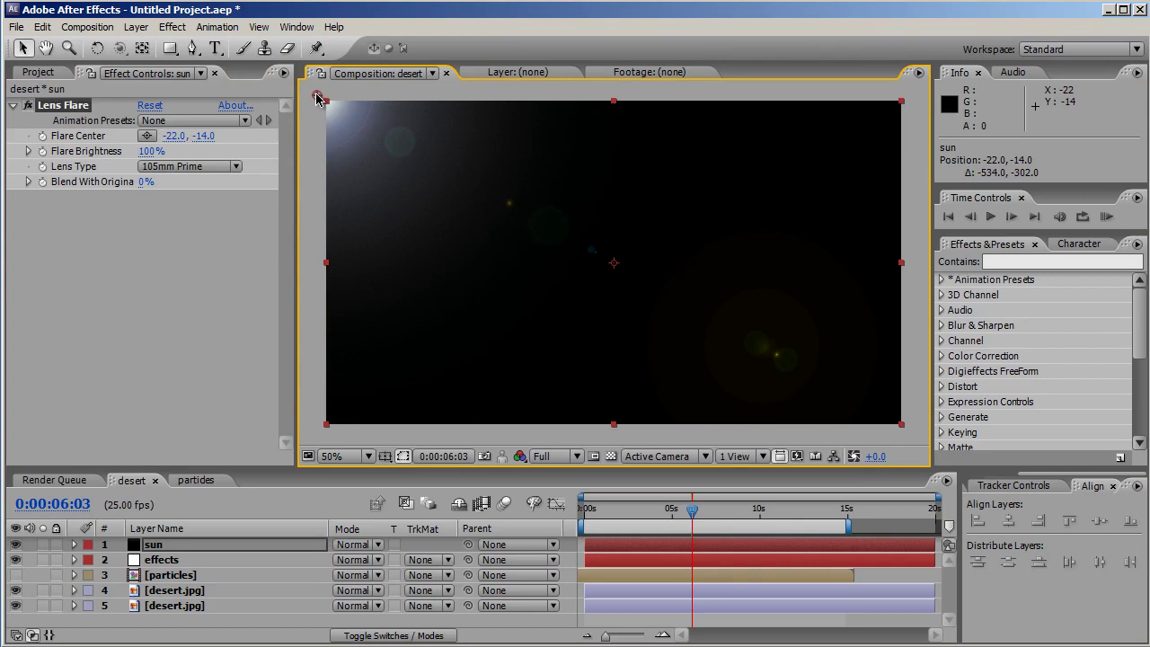
pyautogui.click(351, 545)
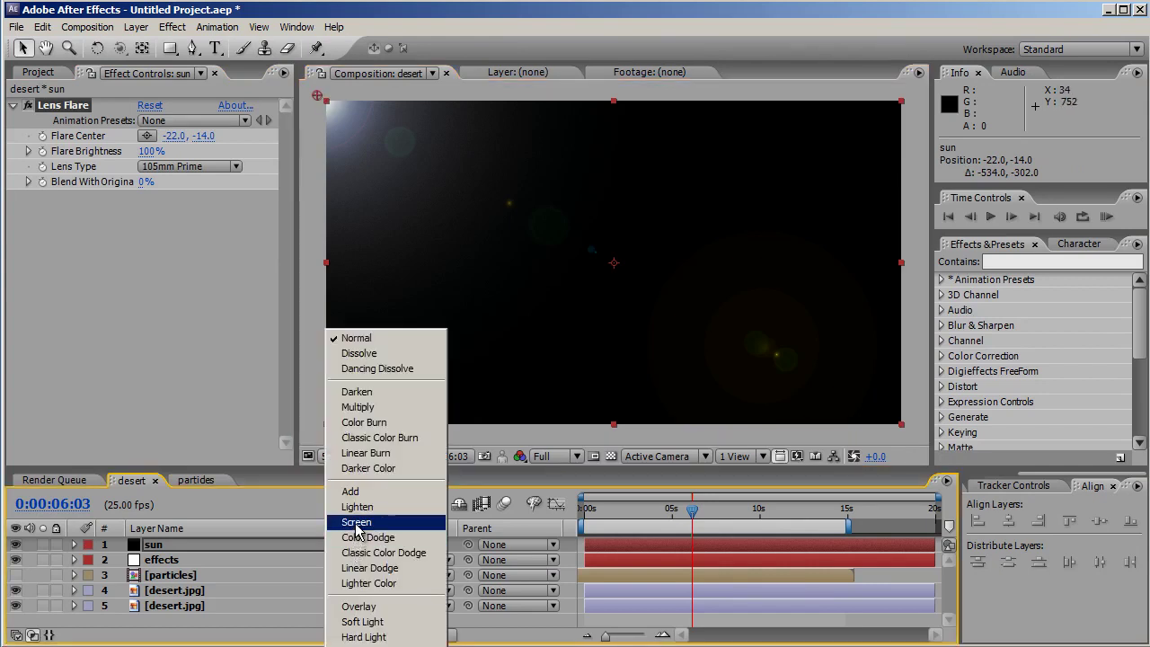
pyautogui.click(356, 522)
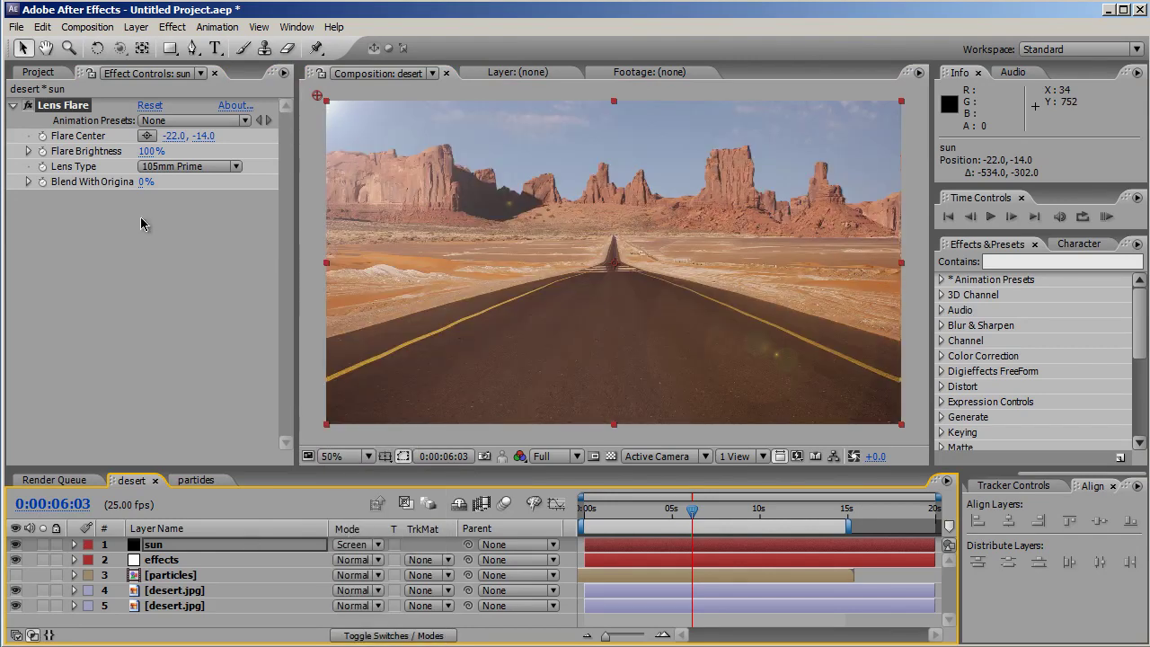
# - Add the expression wiggle(.5,15) to the Lens Flare's Flare Brightness and start a RAM preview
pyautogui.keyDown('alt'); pyautogui.click(42, 151); pyautogui.keyUp('alt')
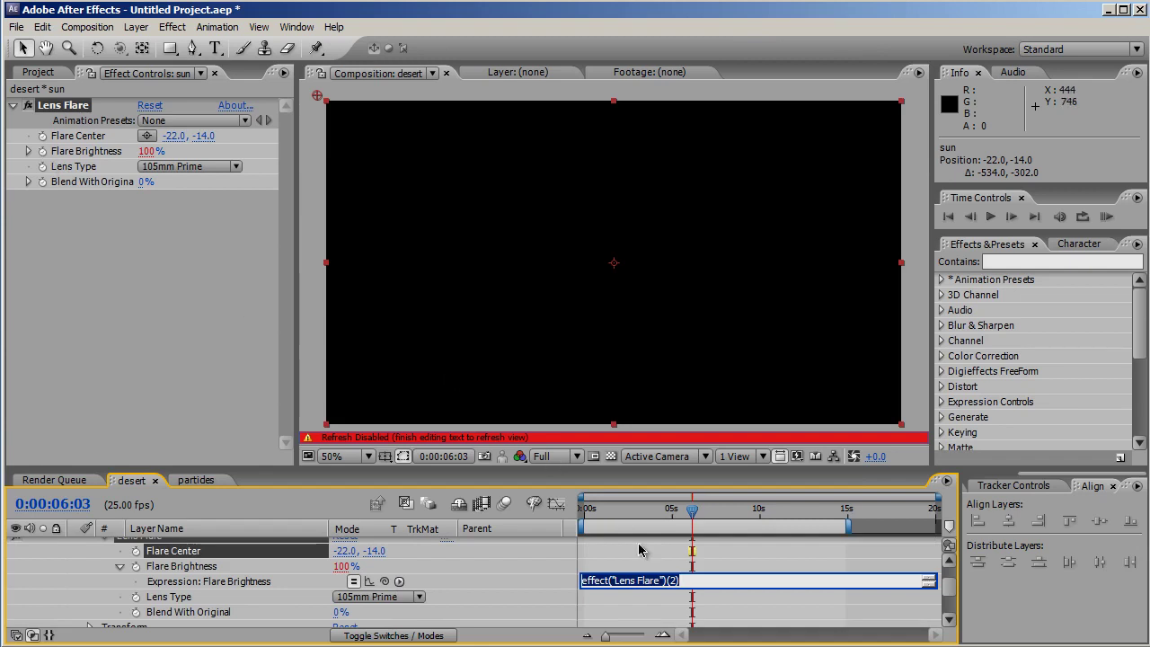
pyautogui.write('wiggle(')
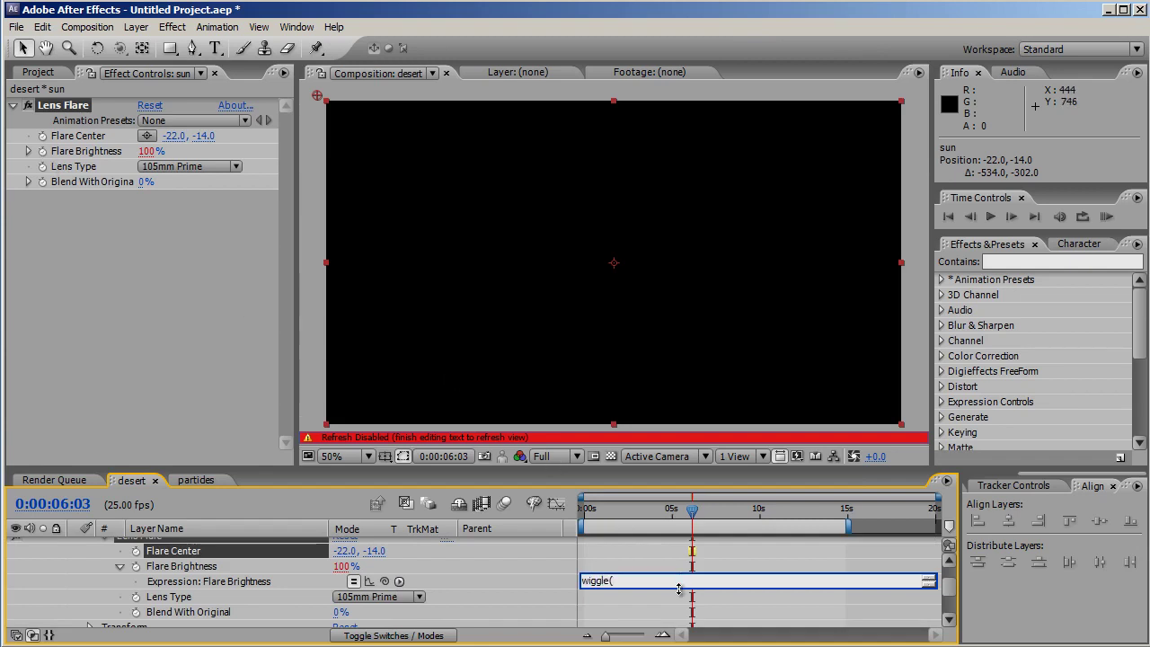
pyautogui.write('.5,15)')
pyautogui.press('KP_Enter')
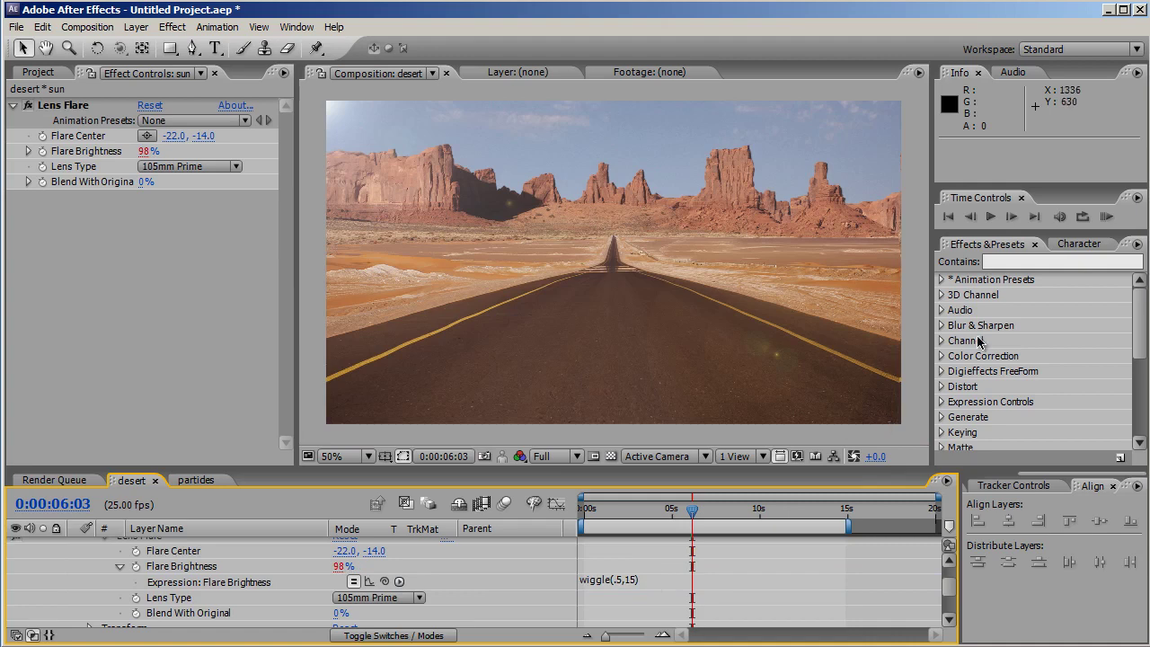
pyautogui.click(1106, 217)
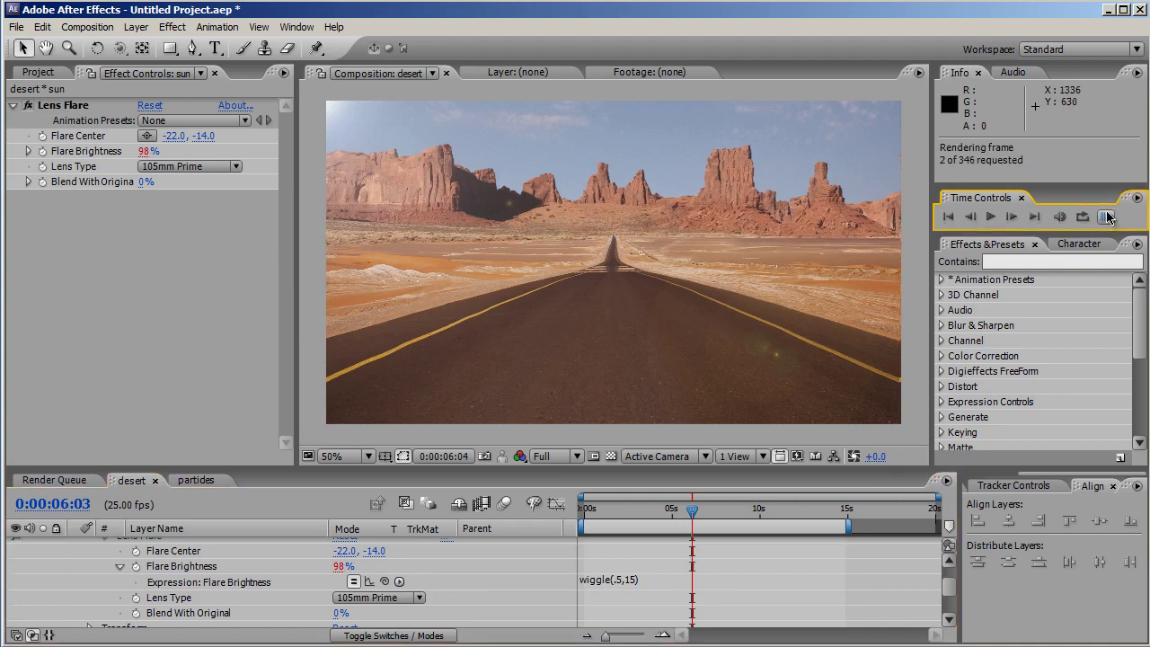